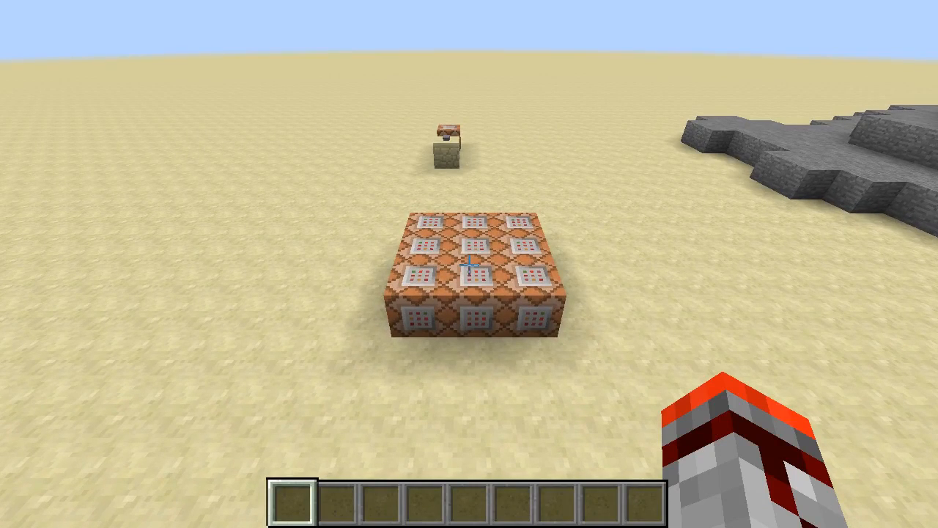
- Examine the console commands stored in several command blocks of the 3×3 grid
key(a)
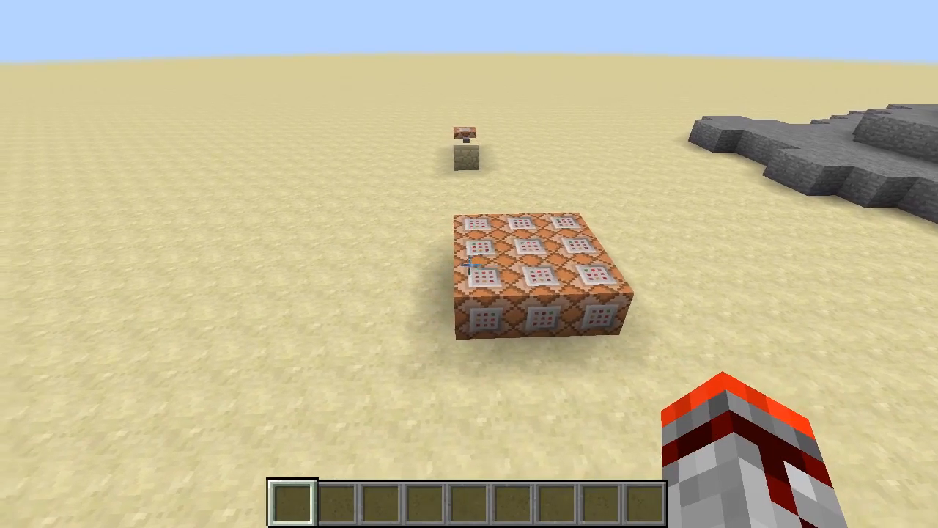
key(shift)
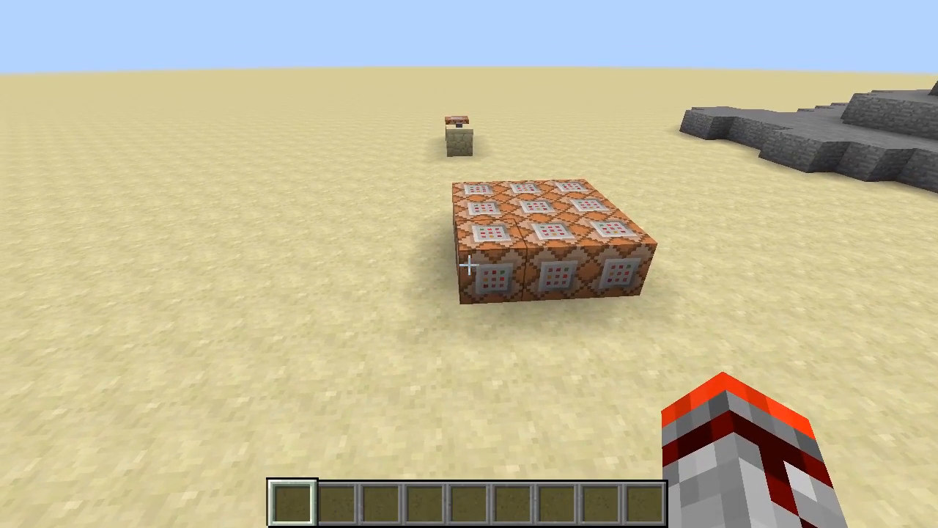
key(a)
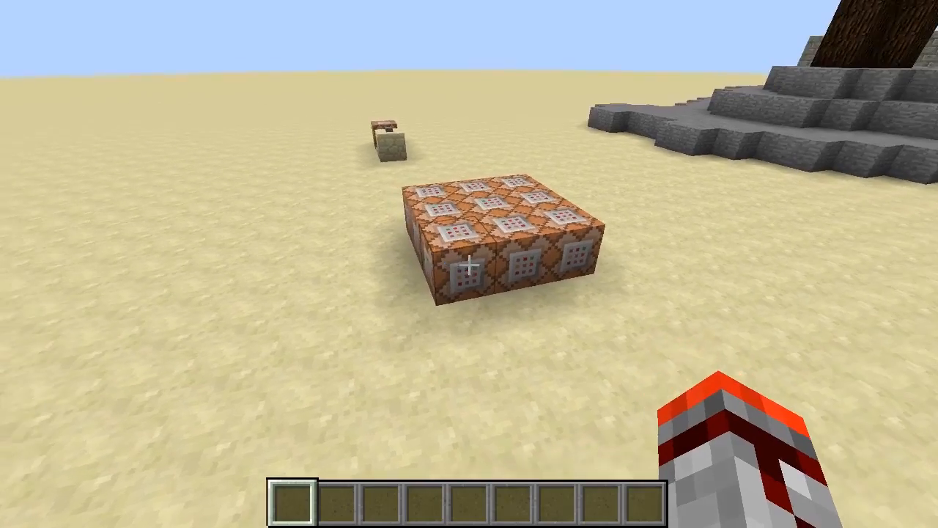
key(w)
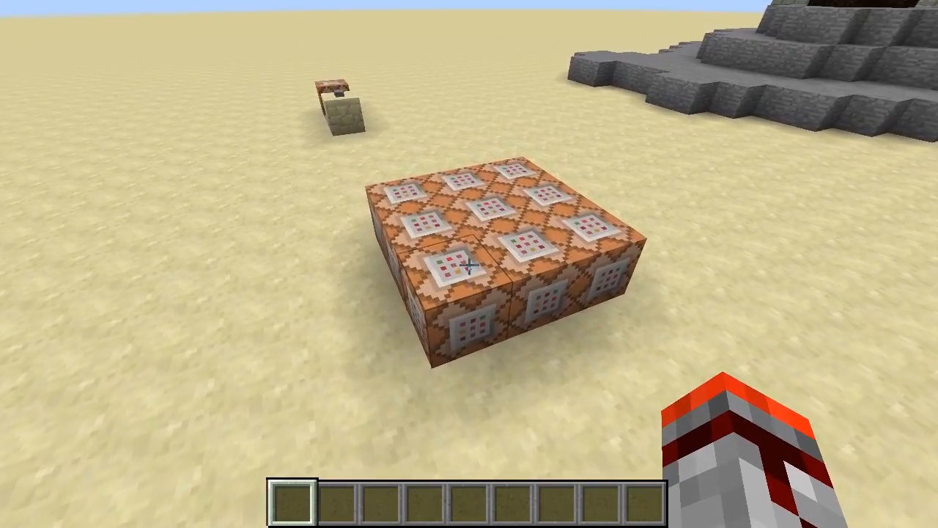
key(w)
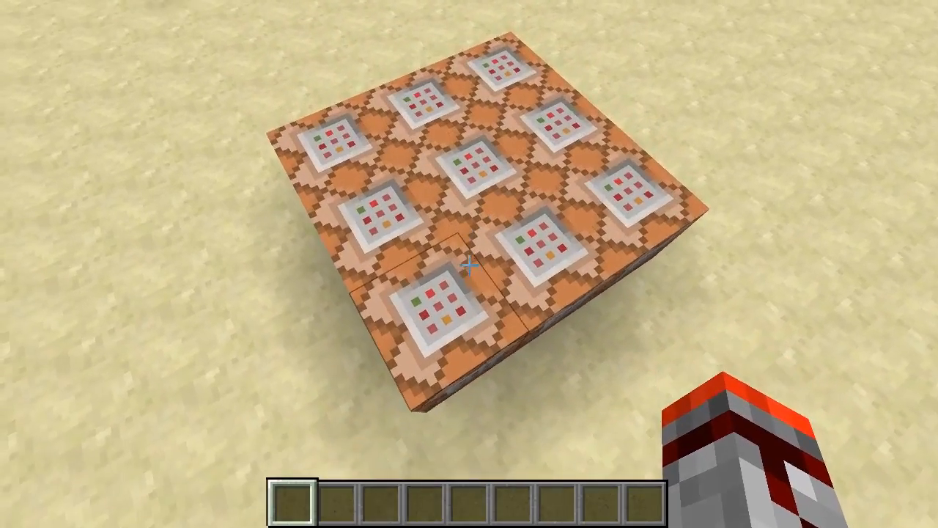
key(w)
right_click(469, 264)
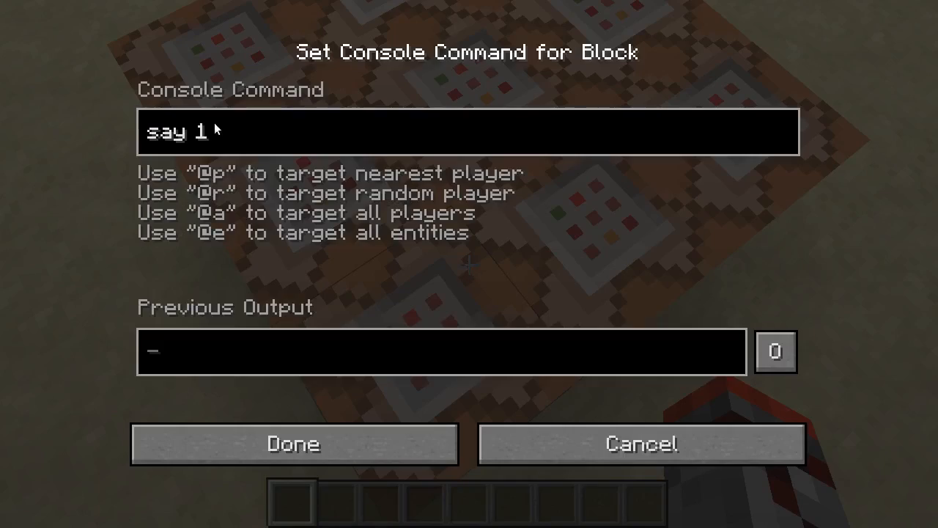
key(Escape)
right_click(469, 264)
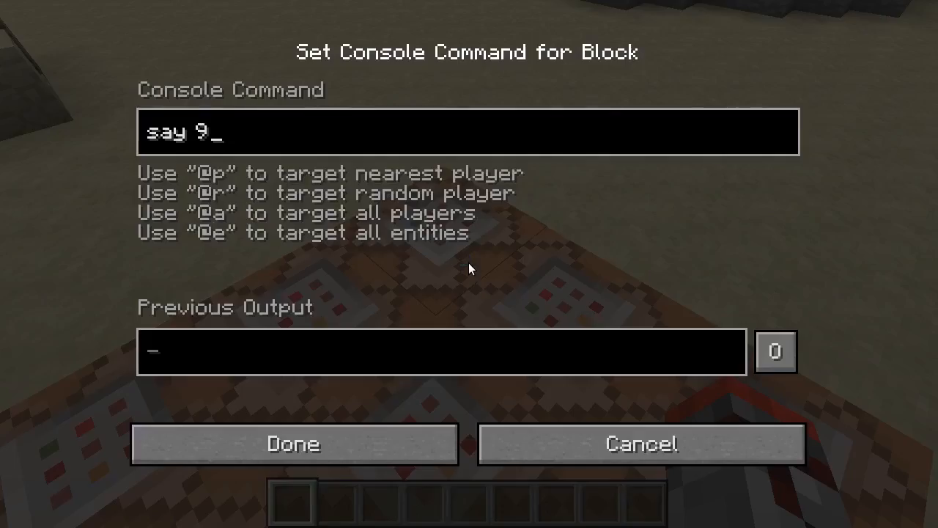
key(Escape)
right_click(469, 264)
key(Escape)
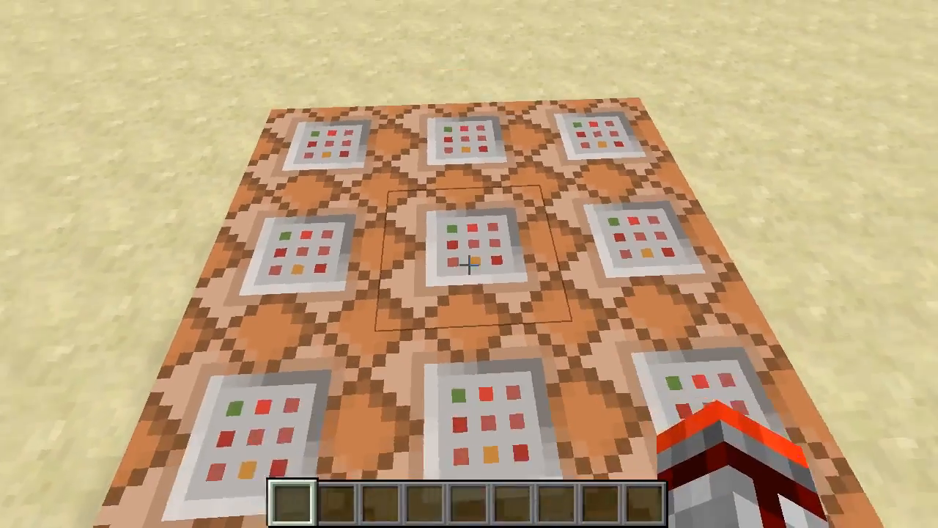
key(s)
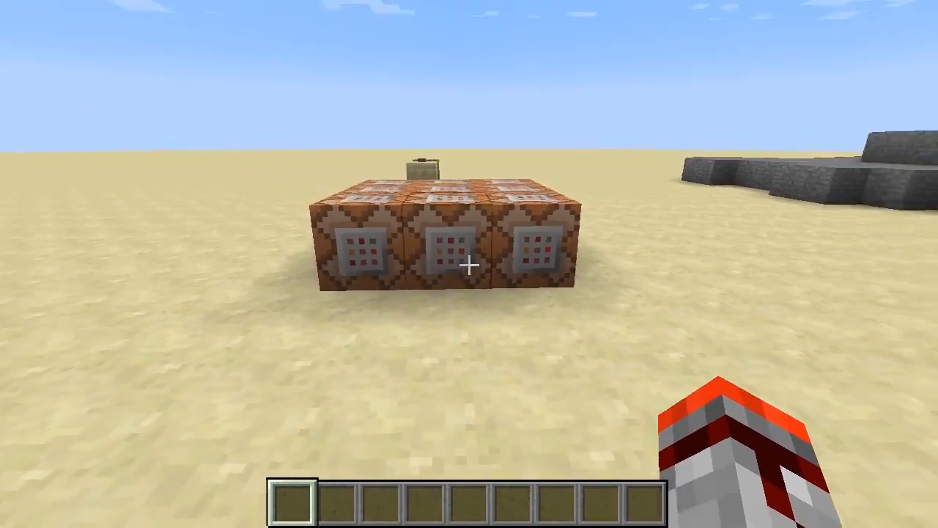
key(w)
key(s)
key(space)
key(space)
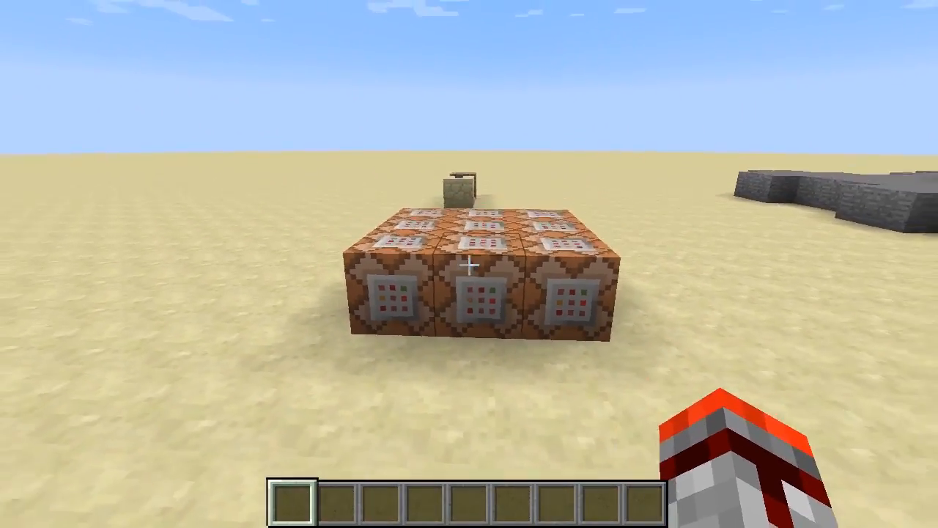
key(w)
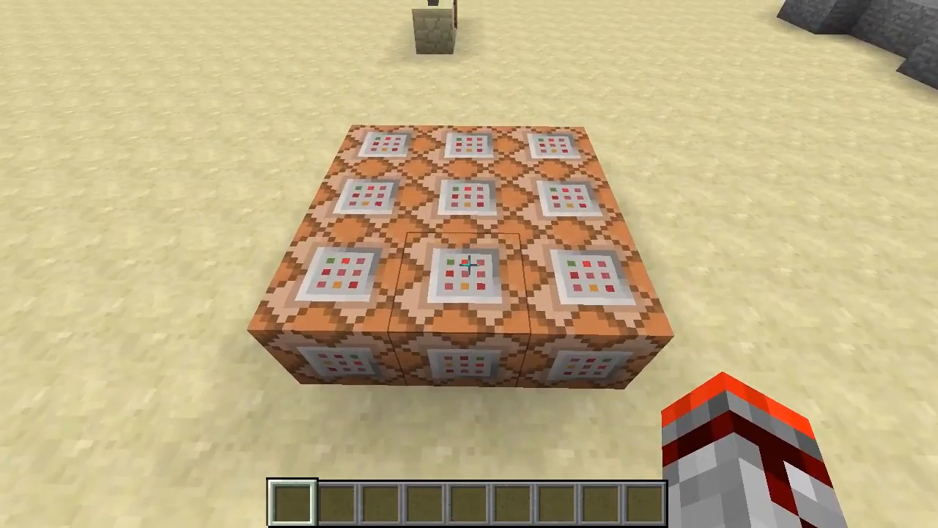
key(s)
key(w)
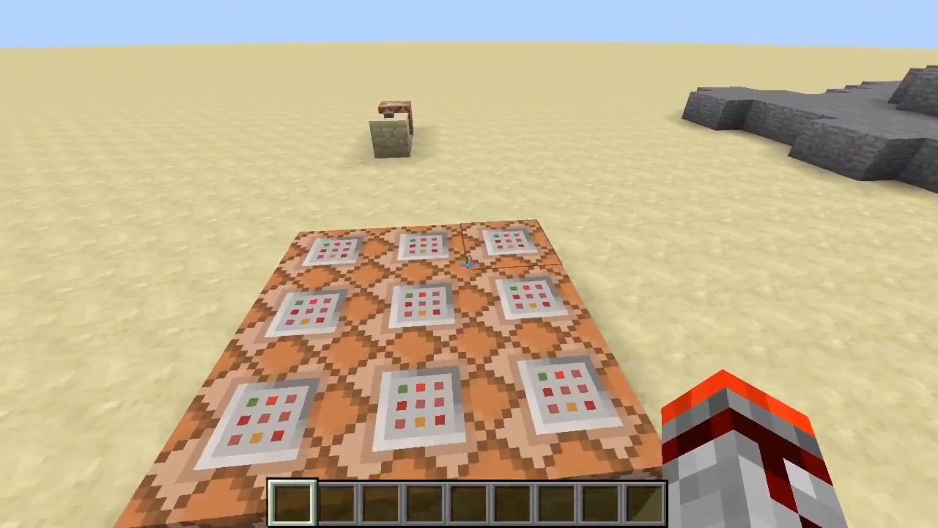
key(s)
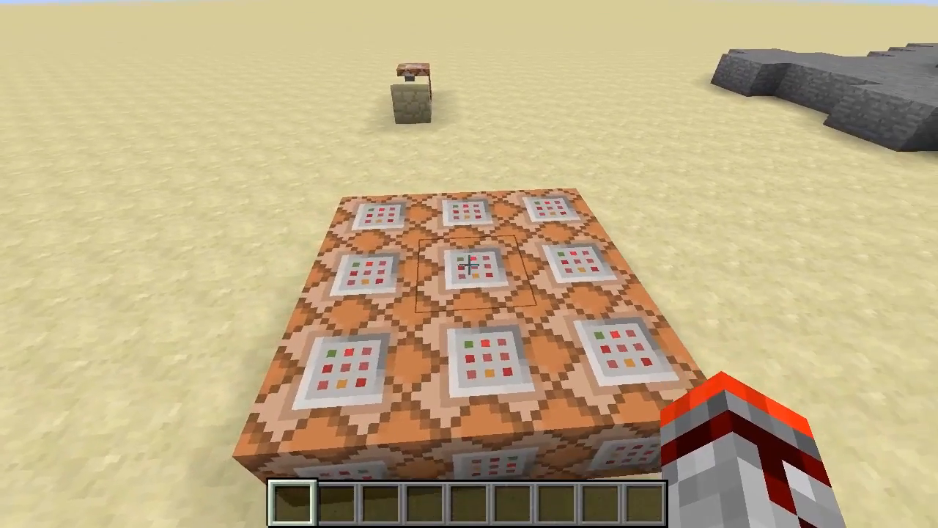
key(w)
key(s)
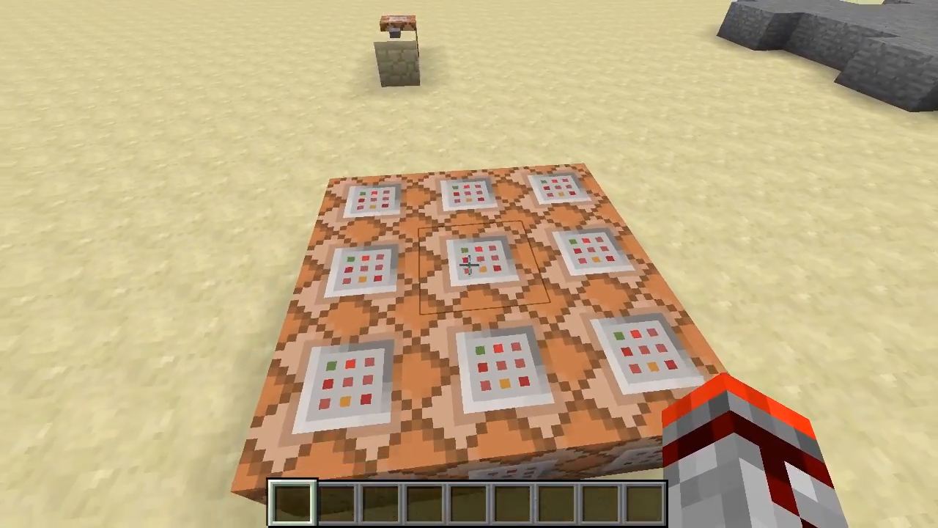
key(s)
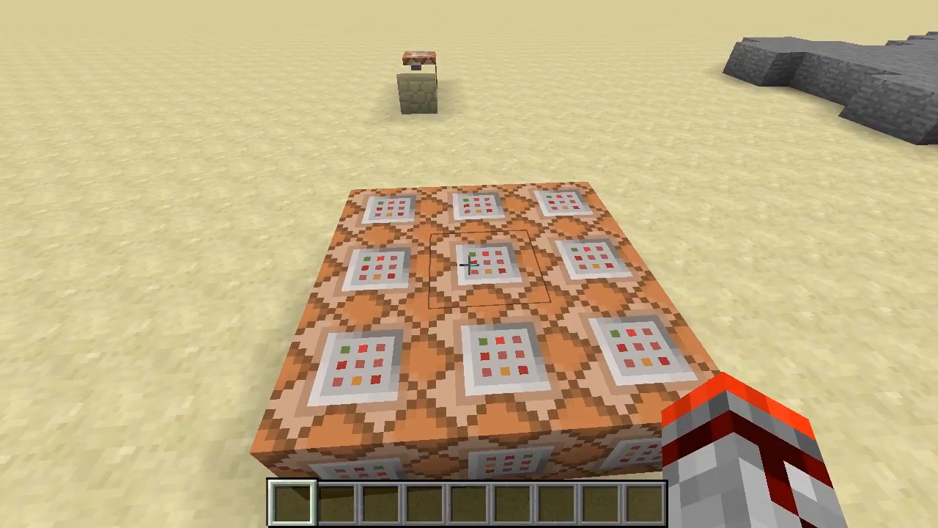
key(d)
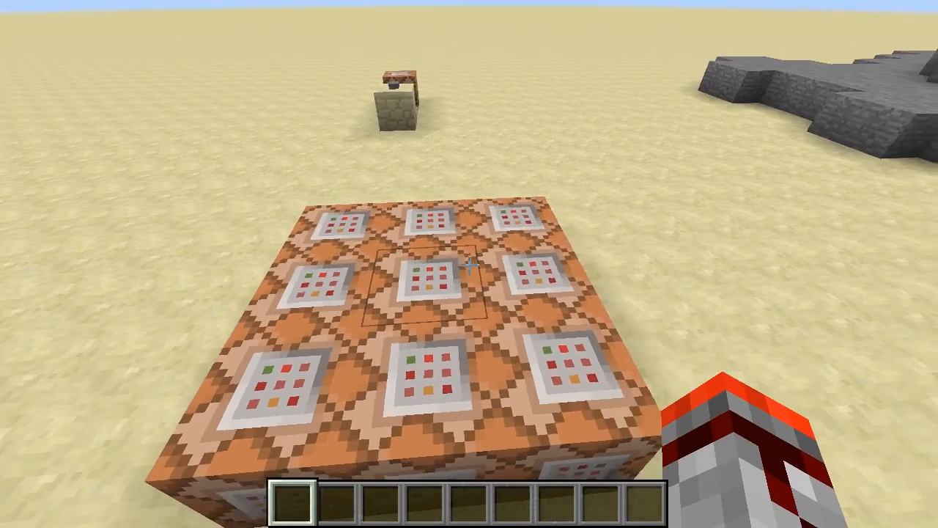
key(w)
key(a)
key(s)
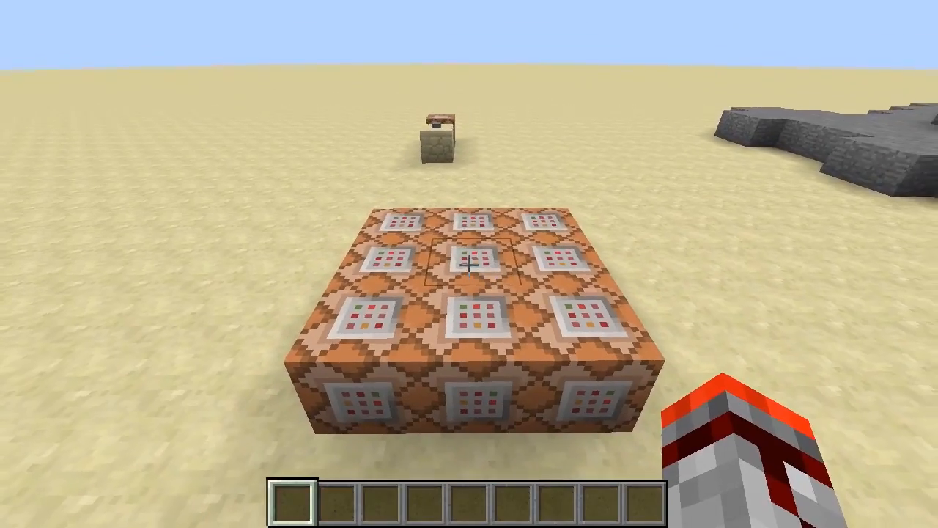
key(s)
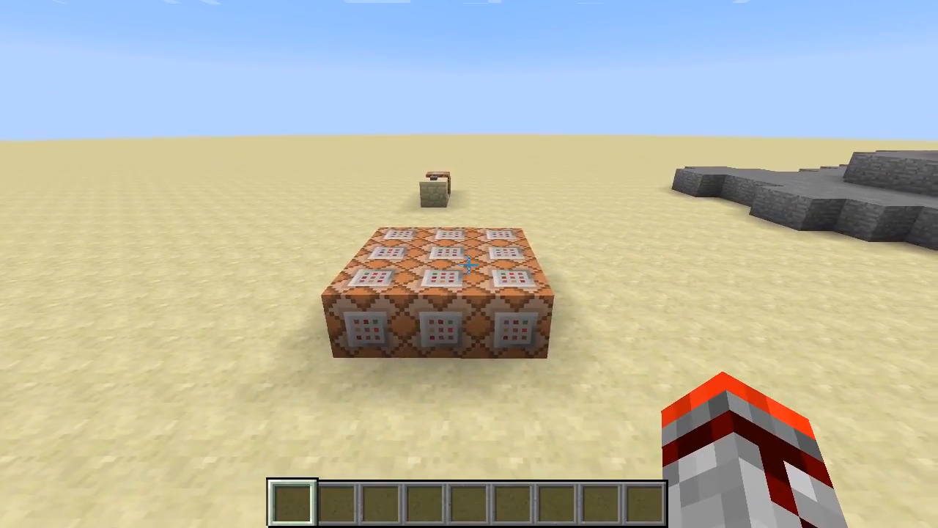
key(w)
key(w)
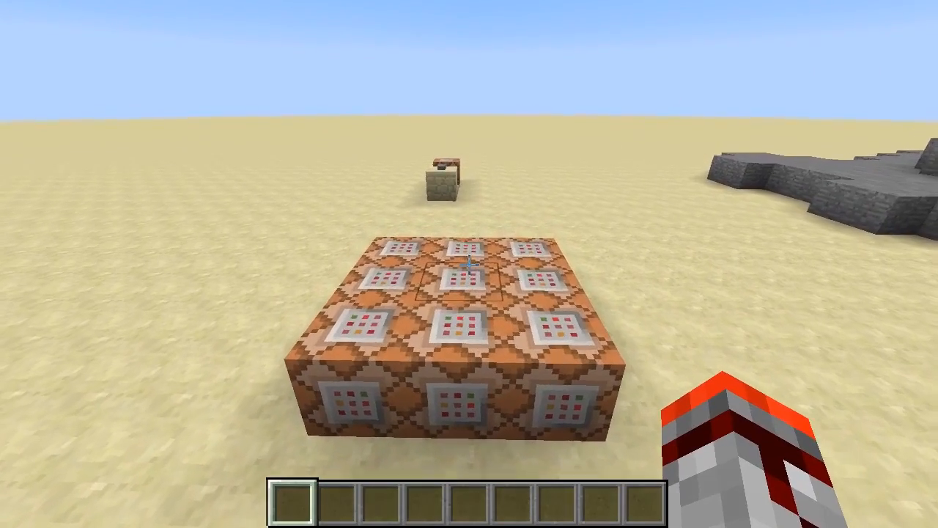
key(s)
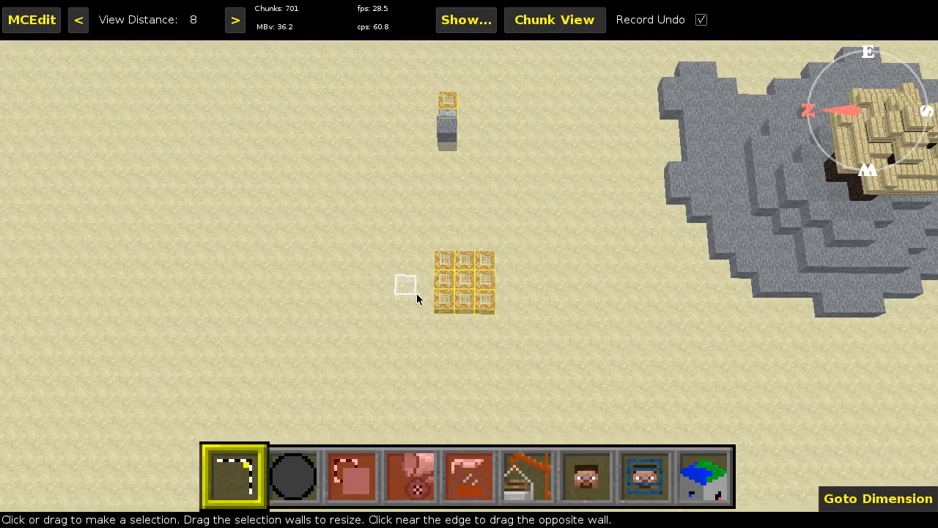
- Switch to MCEdit and select the 3 W x 3 L x 1 H region covering the command block grid
click(442, 300)
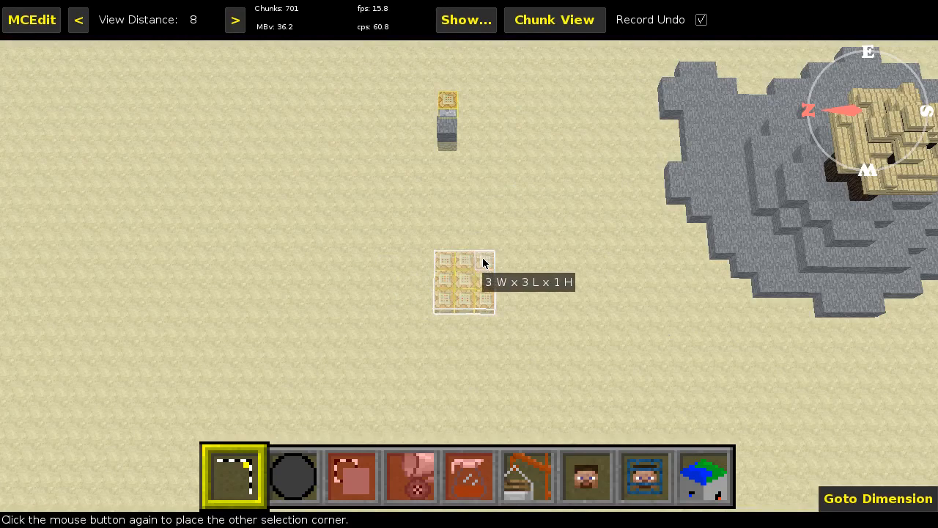
click(484, 262)
- Apply the Command block dispenser 1.0 filter to the selection with amount 9, direction Up and infinite command blocks enabled
click(467, 475)
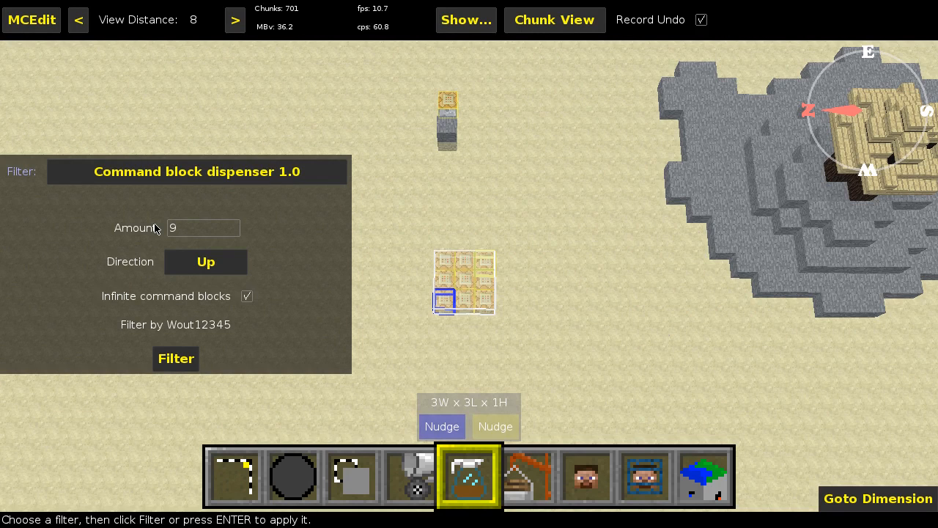
scroll(176, 232, down, 8)
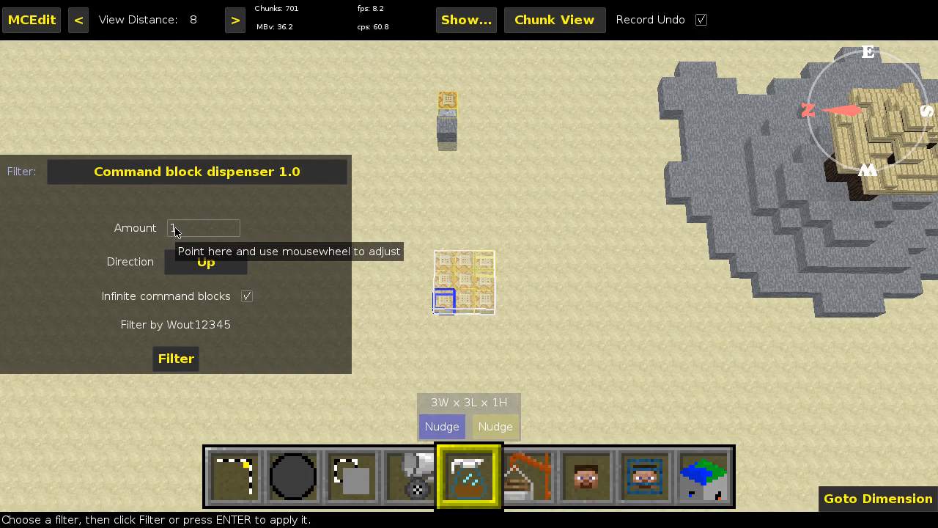
scroll(176, 232, up, 8)
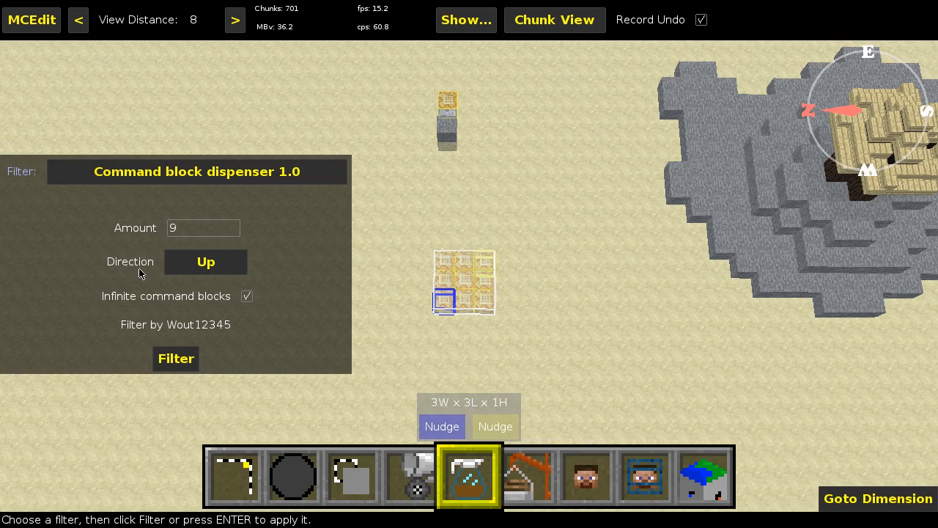
click(177, 258)
click(192, 264)
click(183, 359)
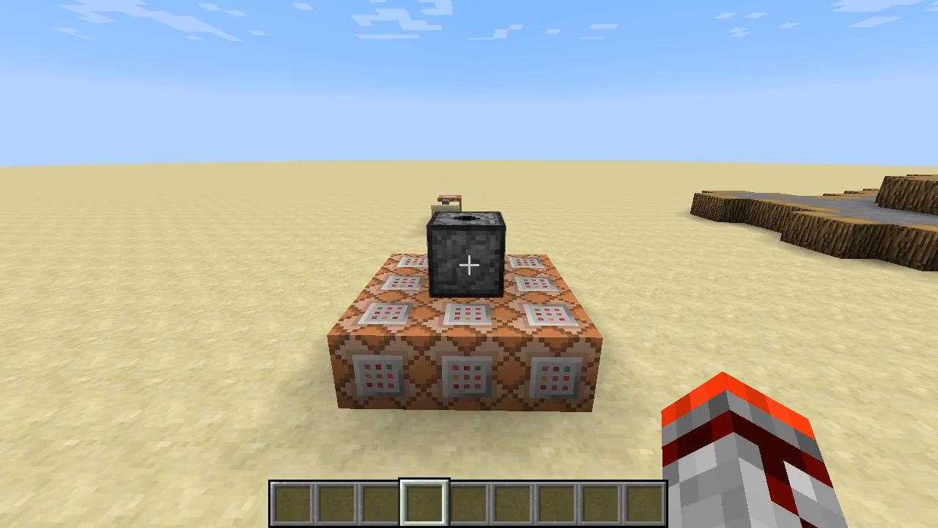
- Switch back to Minecraft and inspect the contents of the dispenser standing on the command block grid
key(w)
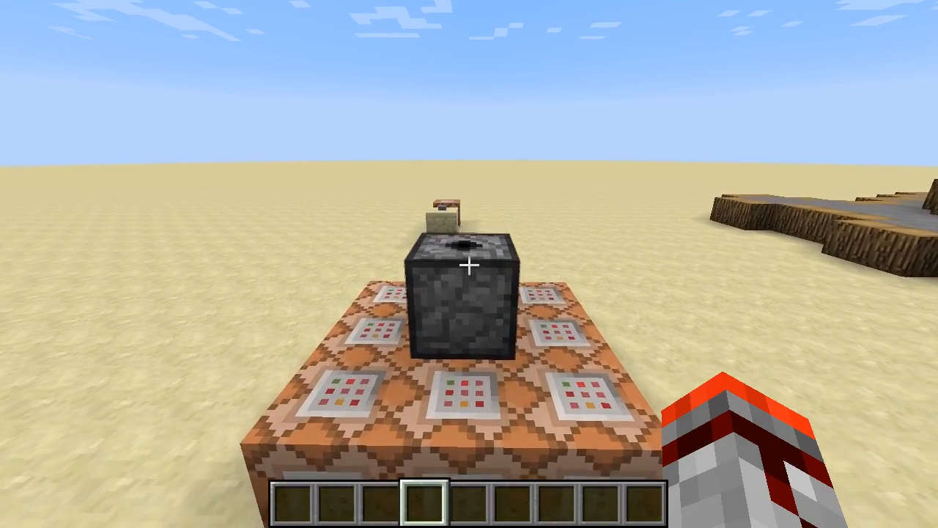
right_click(469, 264)
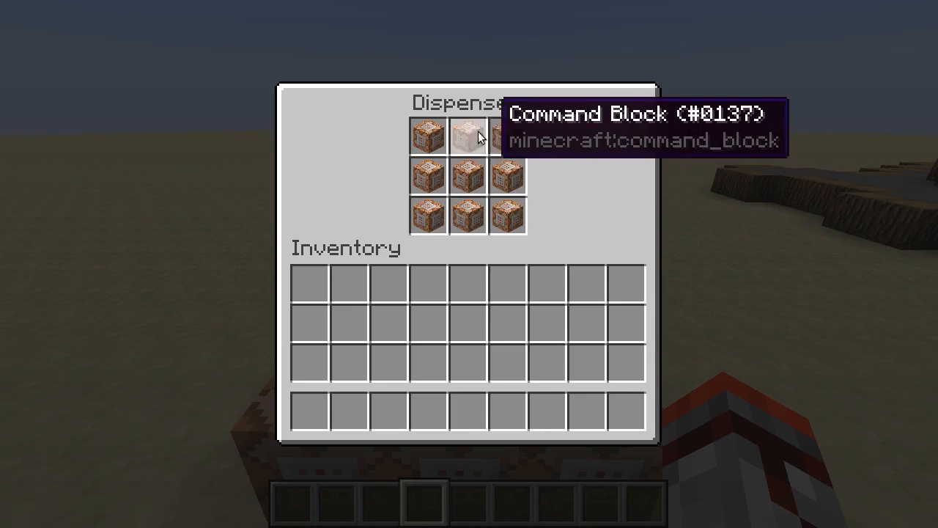
key(Escape)
- Copy the filled dispenser into the hotbar and place it on the sand beside the sandstone block with the button
key(w)
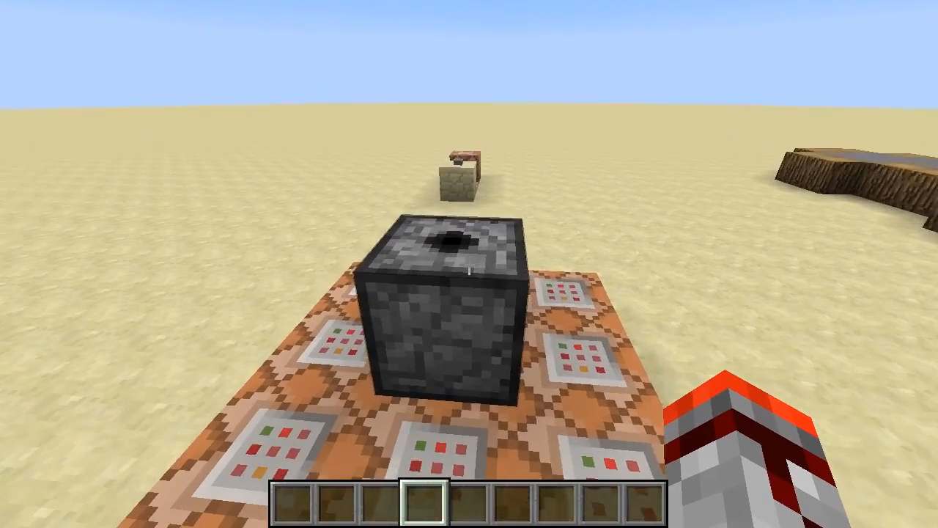
scroll(469, 263, up, 2)
scroll(469, 266, up, 1)
middle_click(469, 266)
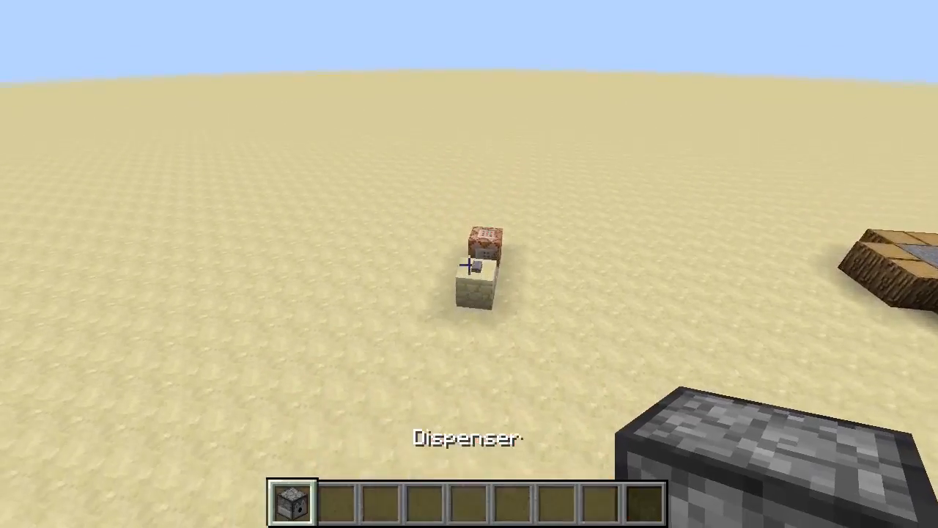
key(e)
key(e)
key(w)
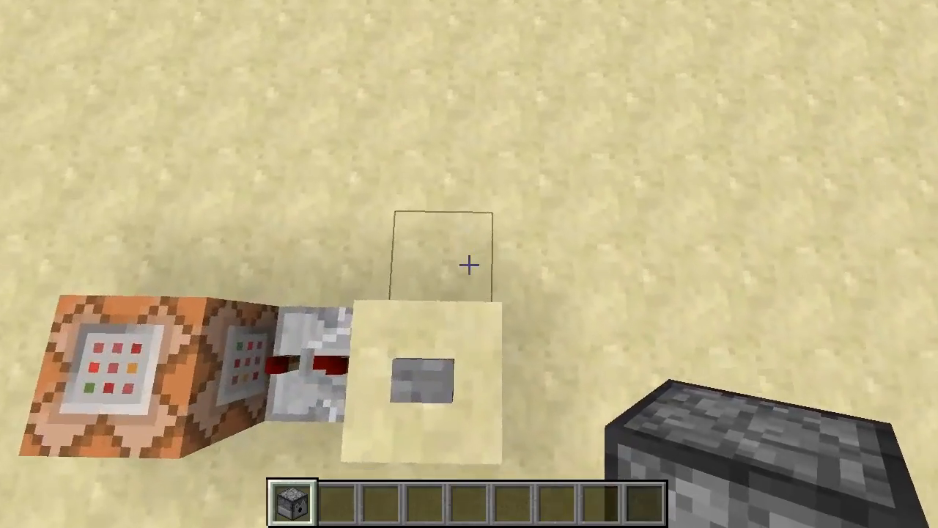
right_click(469, 266)
- Check the contents of the newly placed dispenser beside the sandstone block
key(s)
right_click(469, 261)
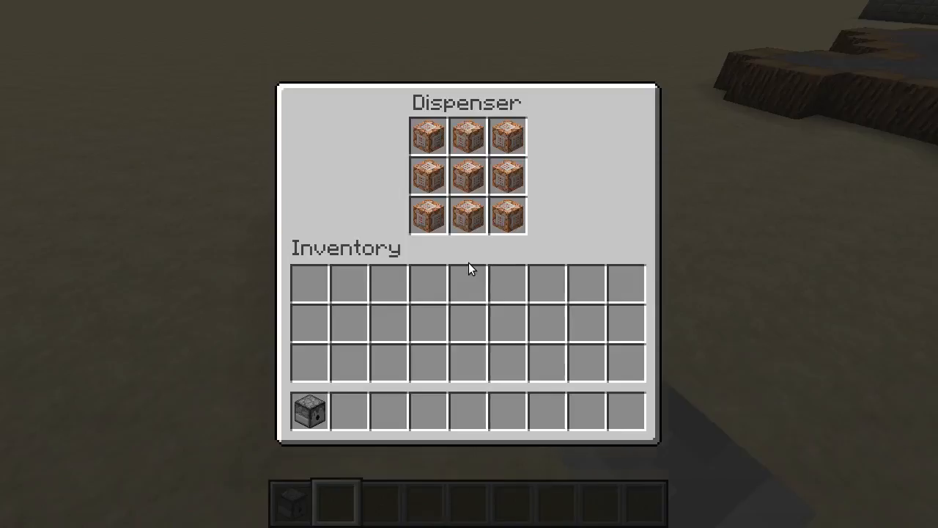
key(e)
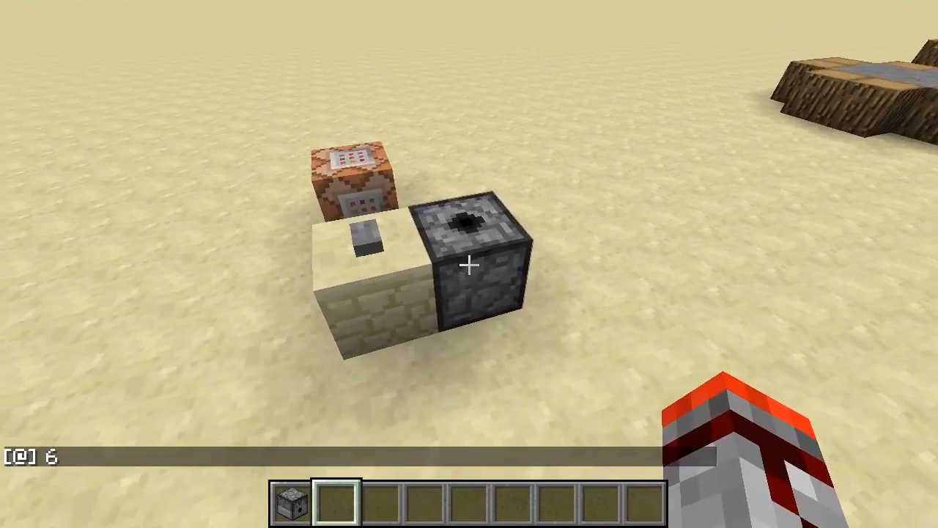
- Examine the console command in the command block behind the repeater, leaving it as it is
key(a)
key(w)
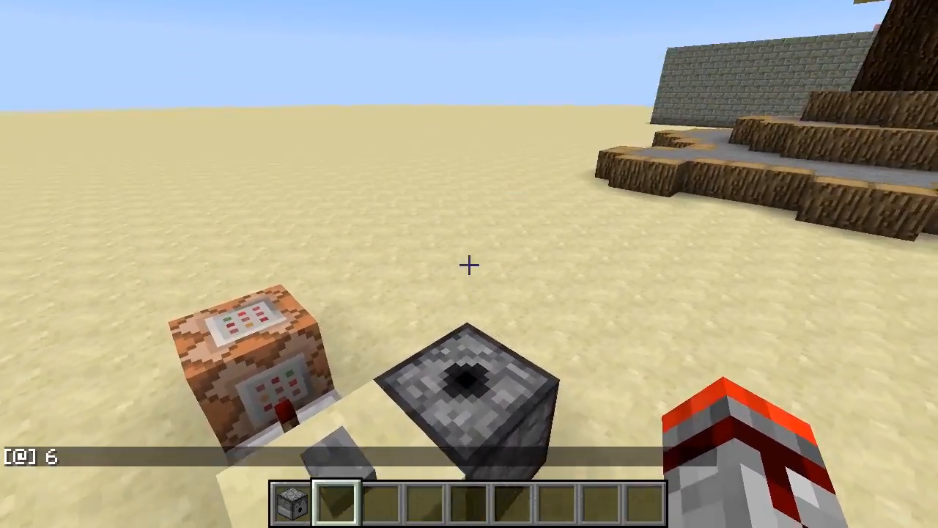
right_click(469, 264)
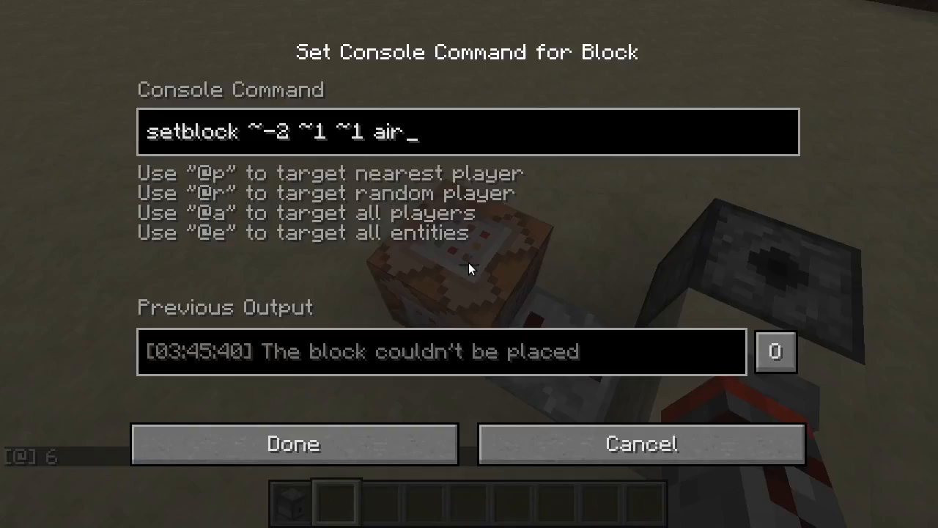
key(Escape)
key(d)
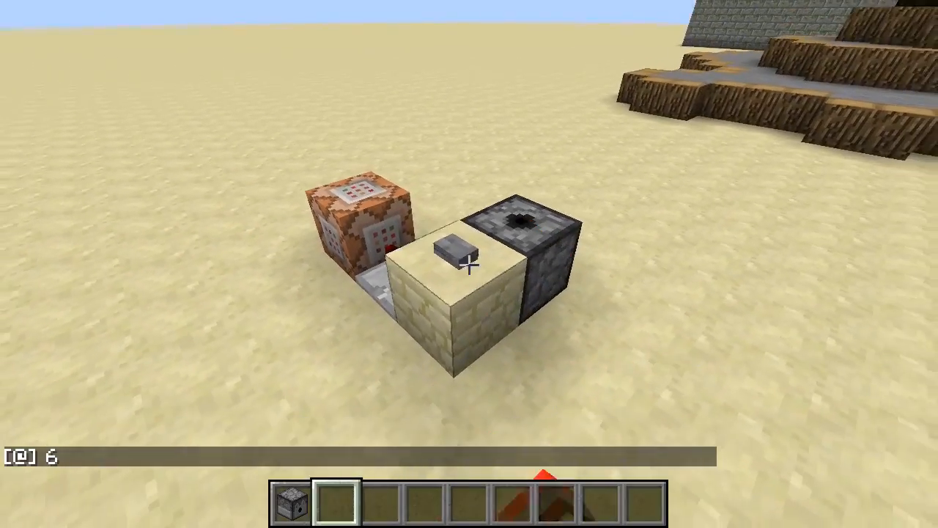
- Trigger the button on the sandstone block repeatedly and review the dispenser's output messages in the chat history
right_click(469, 264)
right_click(469, 263)
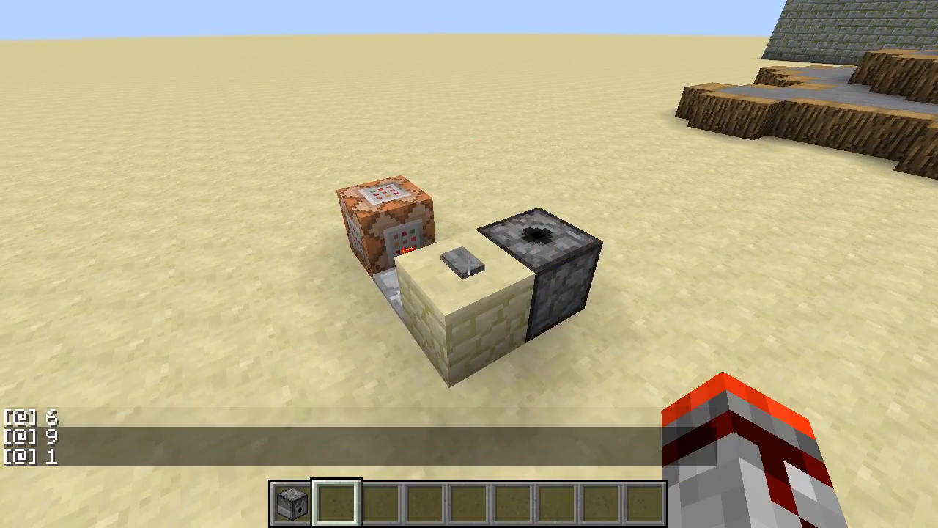
right_click(469, 264)
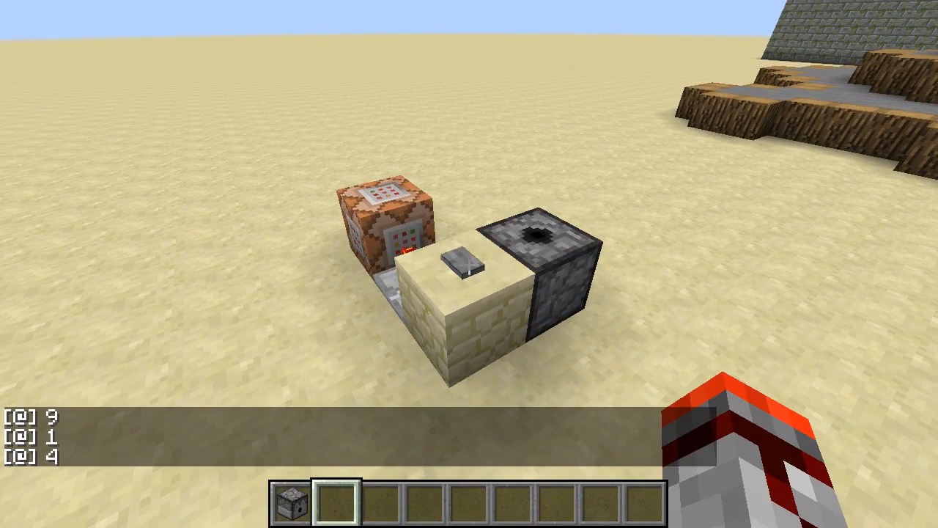
key(t)
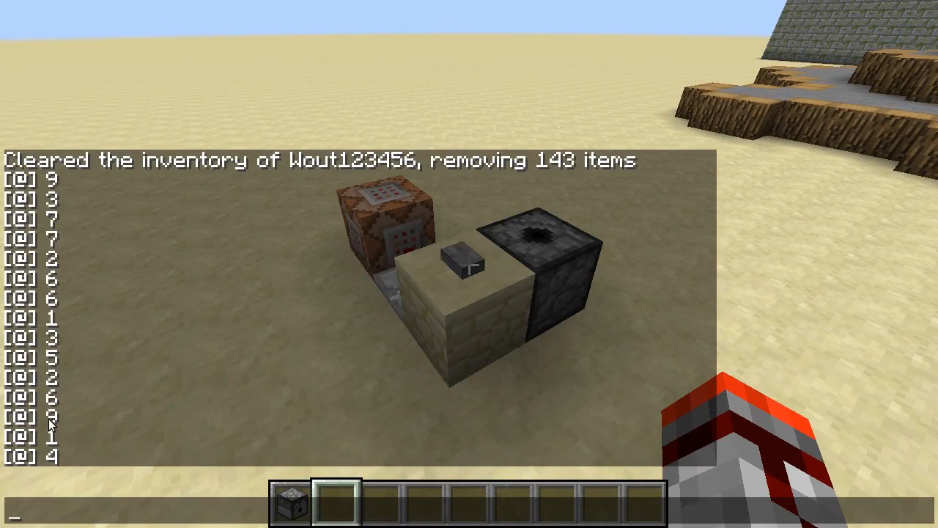
key(Escape)
right_click(469, 264)
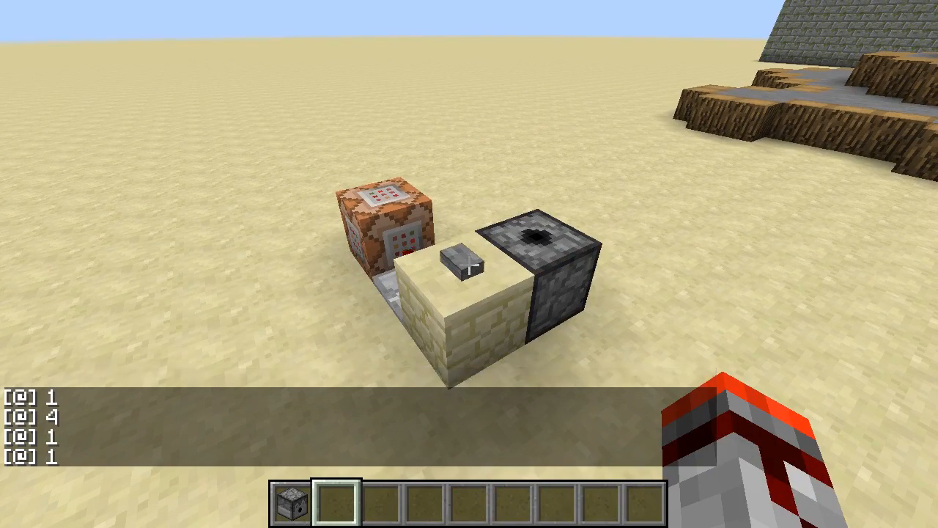
right_click(469, 264)
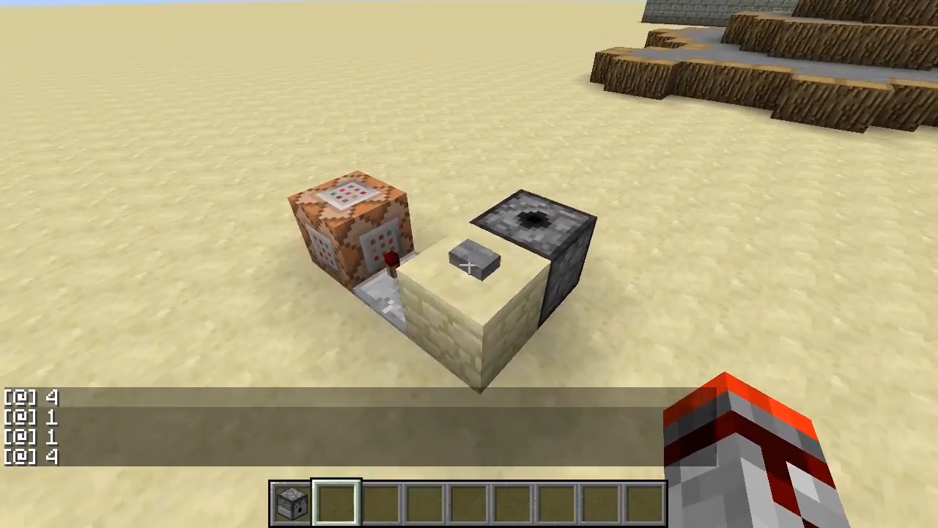
right_click(469, 264)
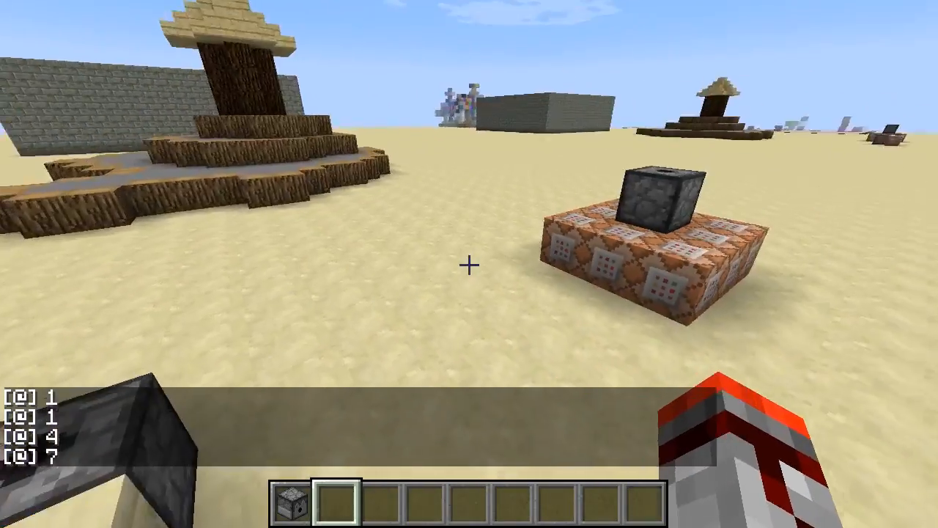
- Fly away from the dispenser setup and examine the stone mound with the spruce trunk and plank roof from several sides
key(s)
key(space)
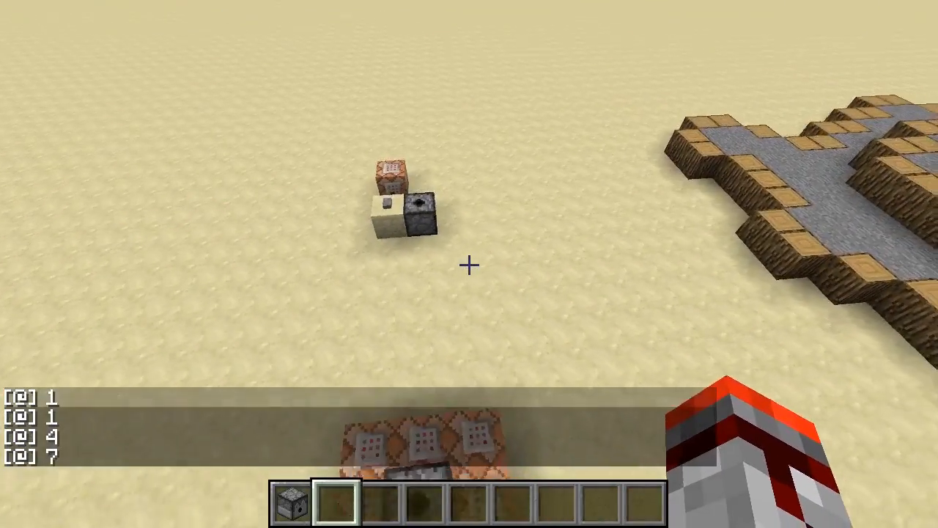
key(s)
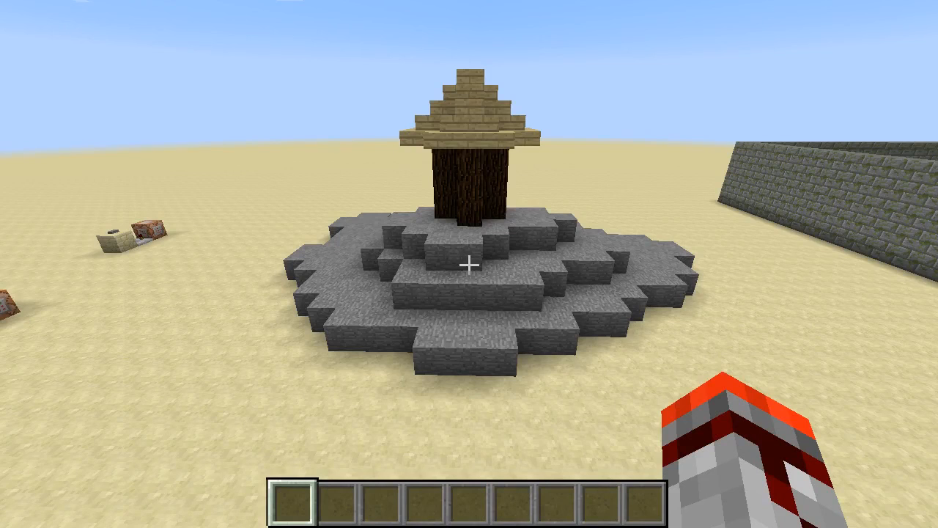
key(w)
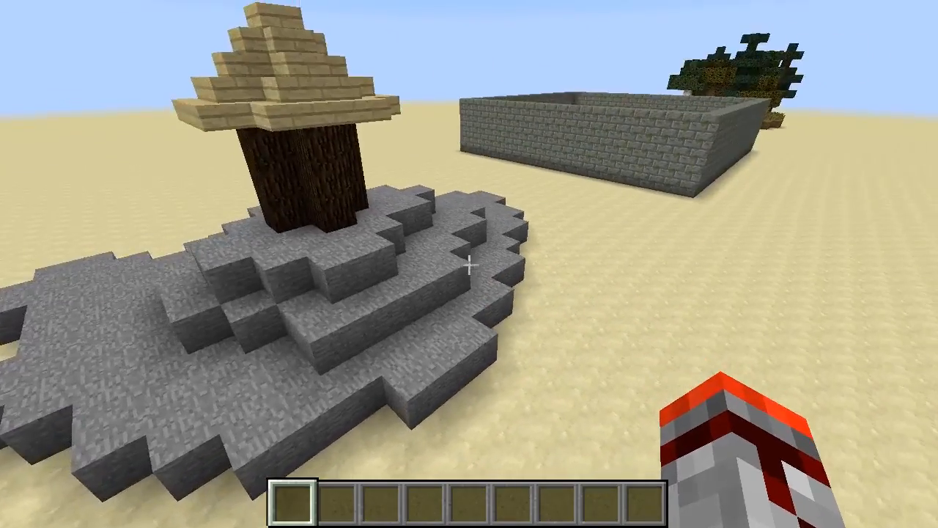
key(d)
key(w)
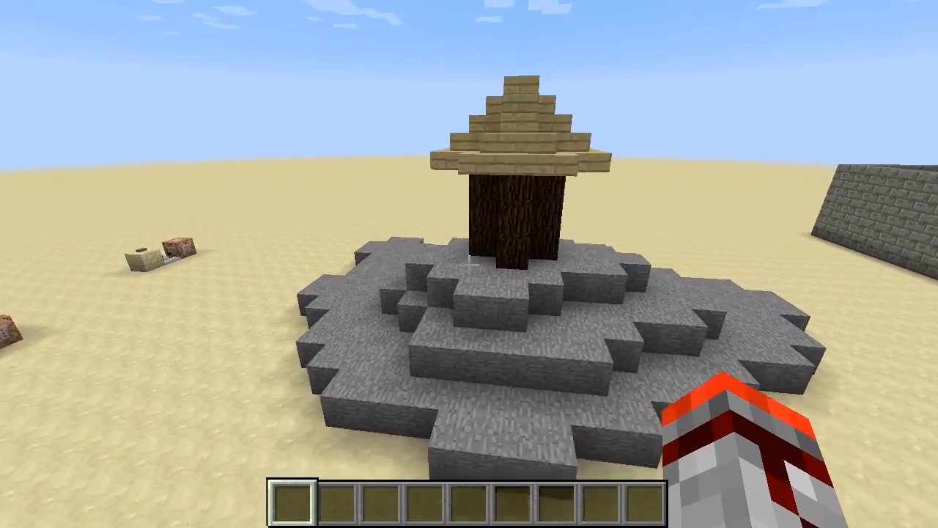
key(shift)
key(s)
key(space)
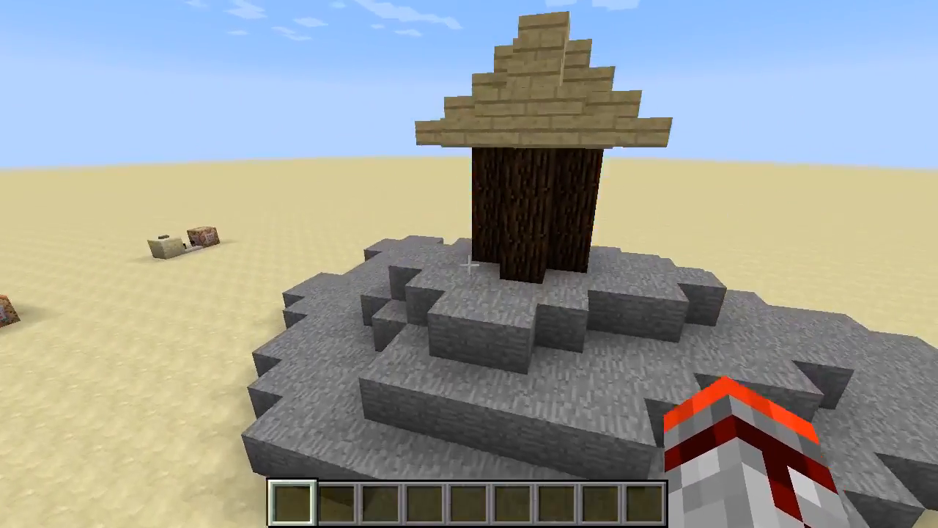
- Pick up spruce wood from the trunk and manually break and replace blocks at the trunk's base
key(w)
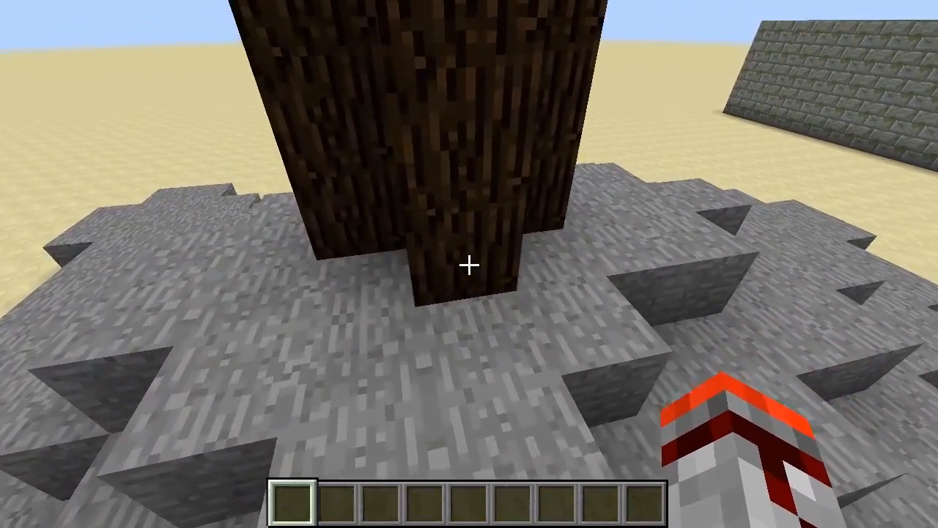
middle_click(469, 264)
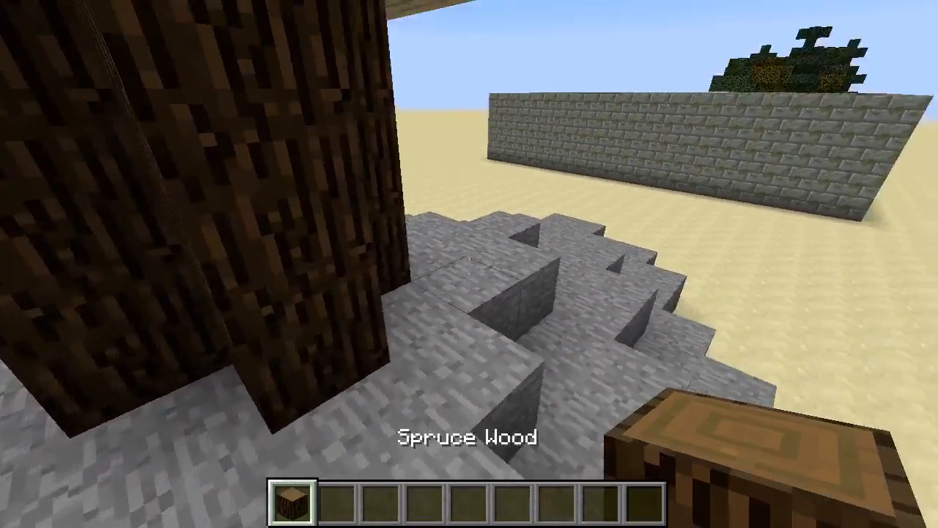
click(469, 264)
right_click(469, 263)
key(d)
click(469, 263)
right_click(468, 263)
click(469, 263)
right_click(469, 264)
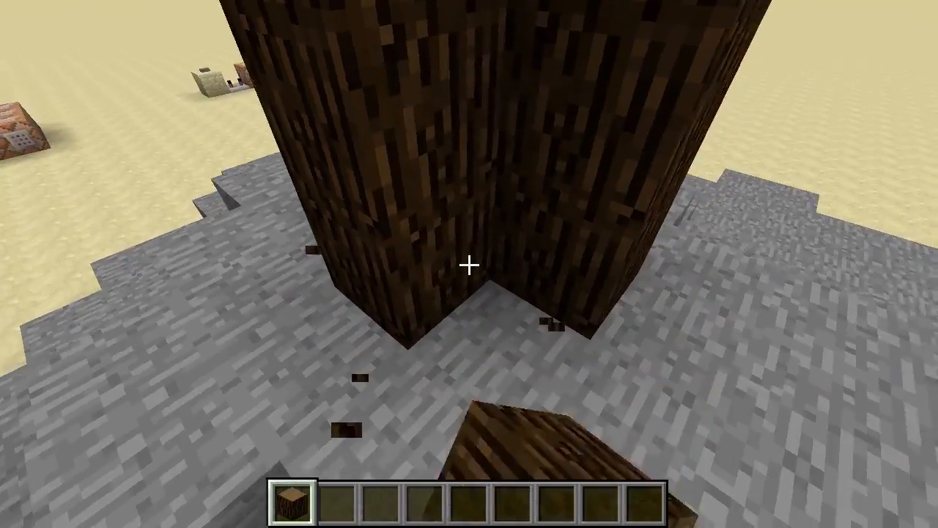
- Break the lowest spruce blocks at the front of the trunk and put spruce wood back in their place
key(a)
click(469, 264)
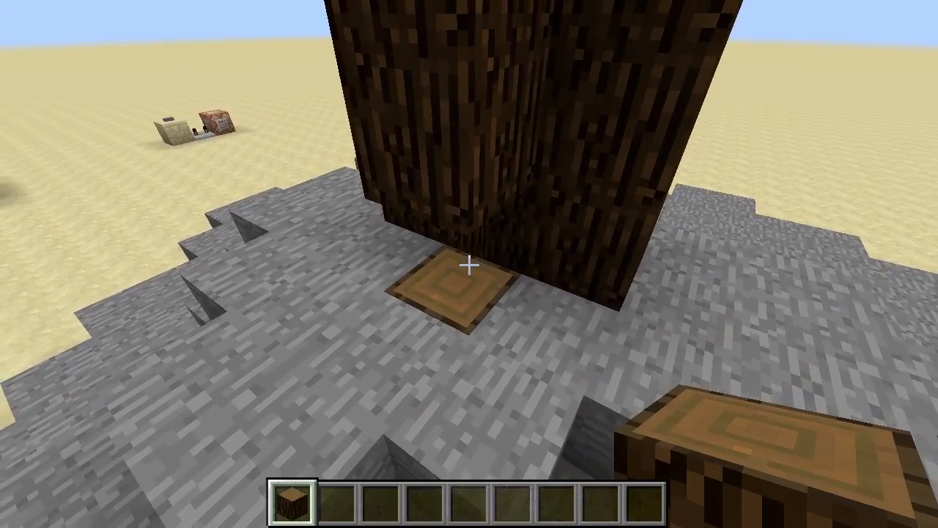
right_click(469, 263)
key(d)
click(469, 264)
right_click(469, 264)
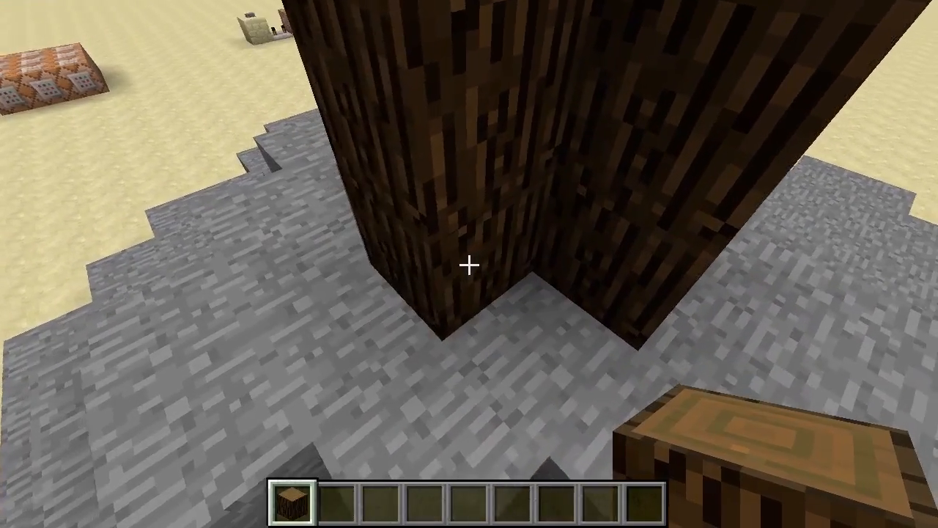
click(469, 264)
right_click(469, 264)
- Dig out stone in the corner beside the trunk, fill the gap with spruce wood and redo the adjoining trunk base
key(w)
click(469, 264)
click(469, 264)
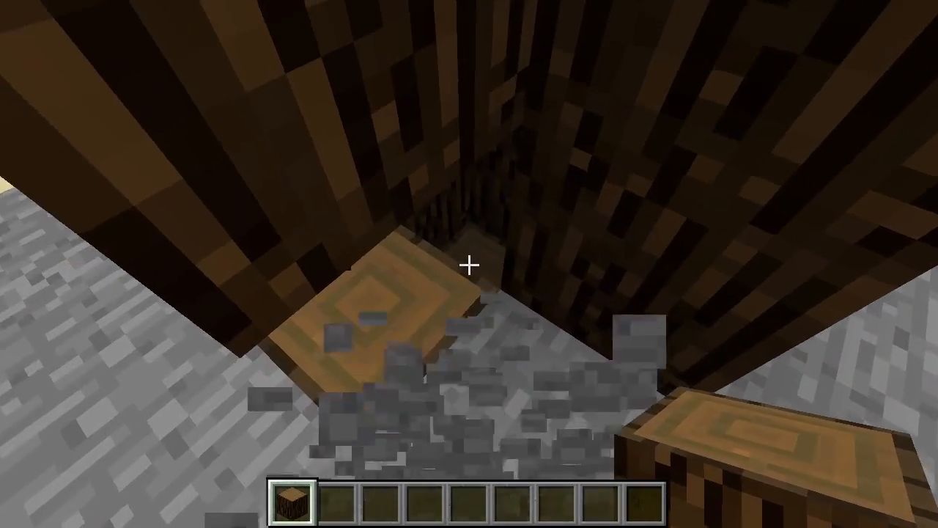
right_click(469, 264)
right_click(469, 264)
key(s)
right_click(469, 264)
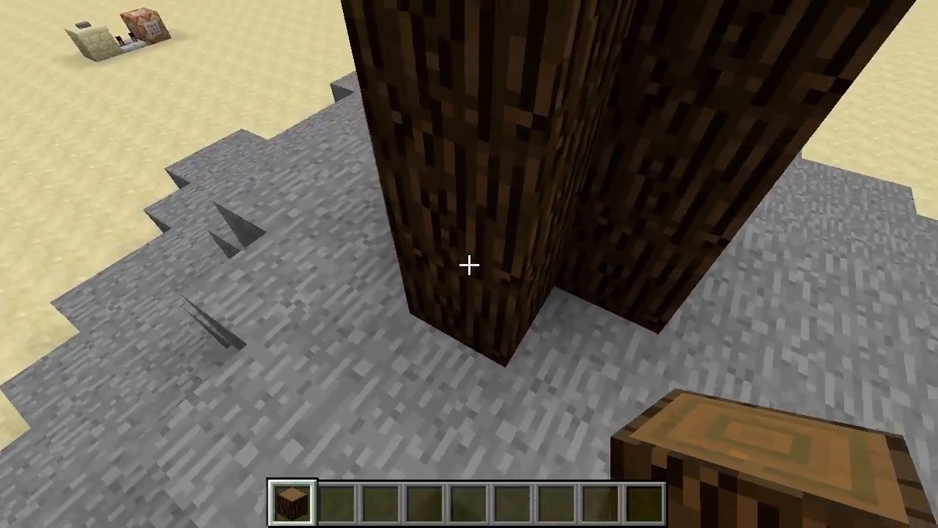
key(space)
key(s)
key(w)
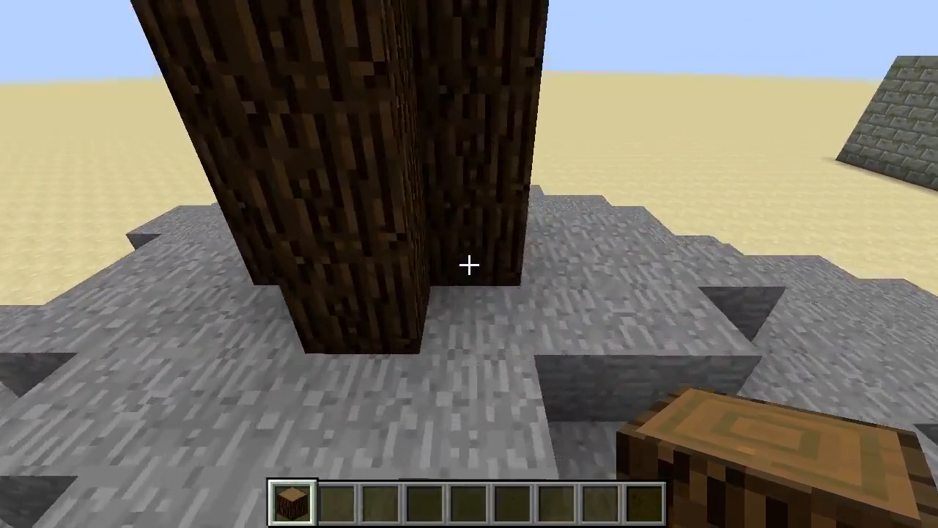
click(469, 264)
right_click(469, 264)
key(s)
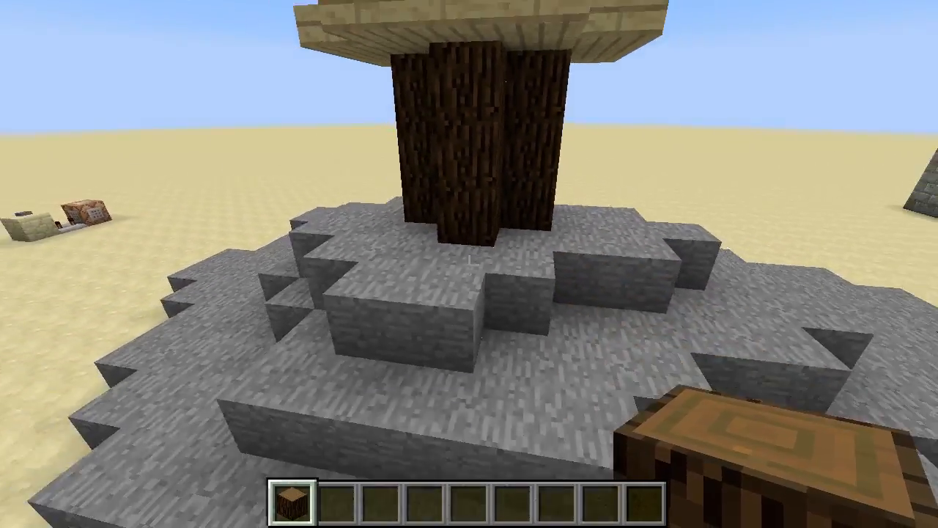
- Search the creative inventory for "log" and put Oak Wood in the second hotbar slot
key(w)
key(e)
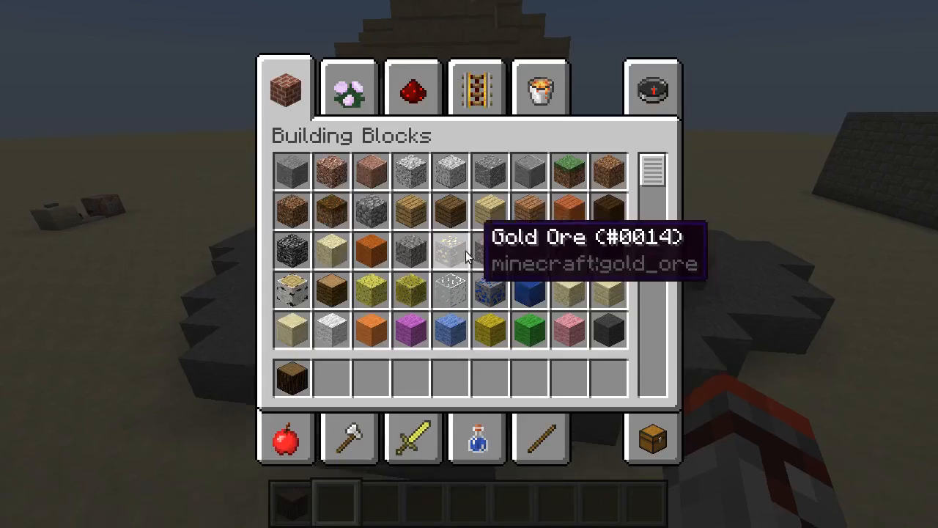
click(678, 76)
text(log)
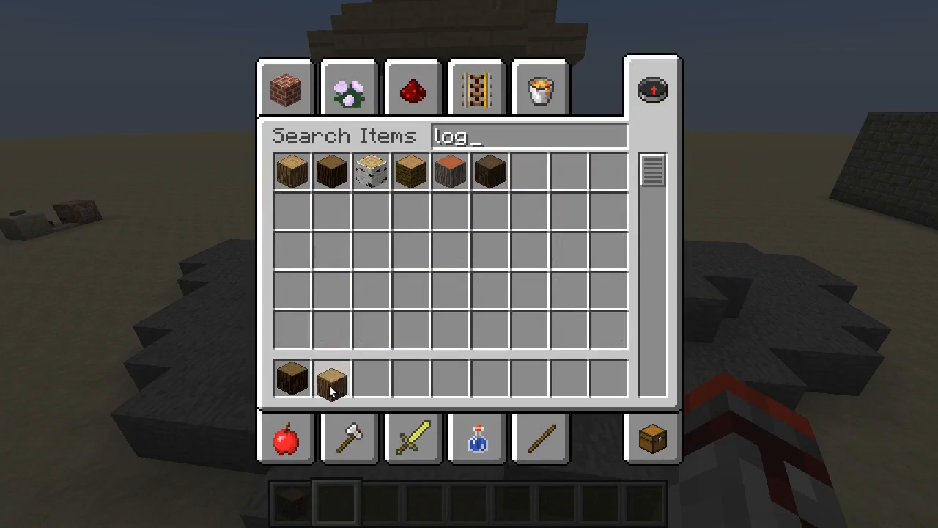
text(e)
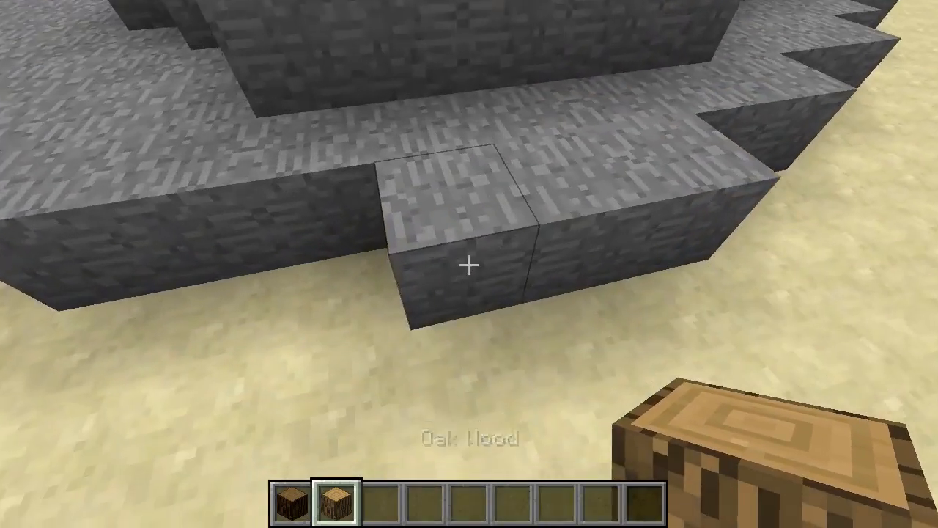
- Replace five stone blocks along the edge of the mound's lowest layer with oak wood one at a time
click(469, 264)
right_click(469, 264)
click(469, 264)
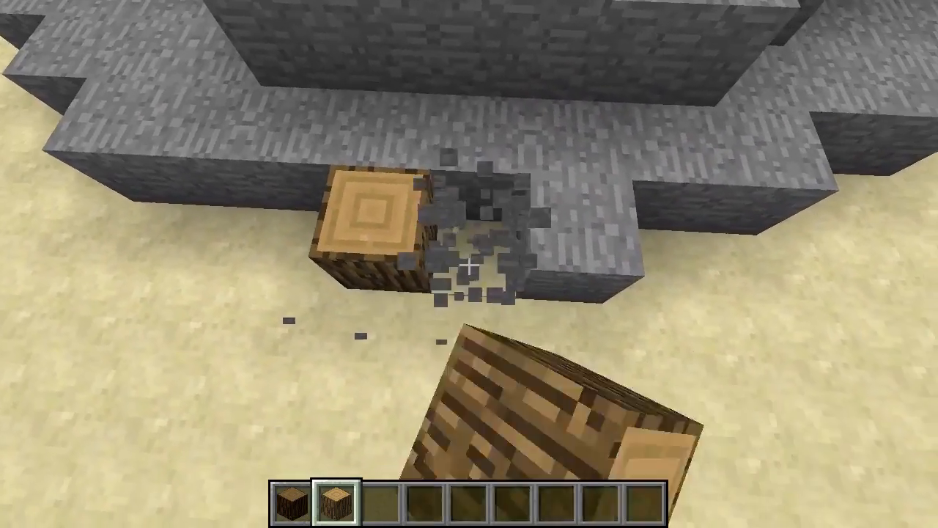
right_click(469, 265)
click(469, 264)
right_click(469, 264)
click(469, 265)
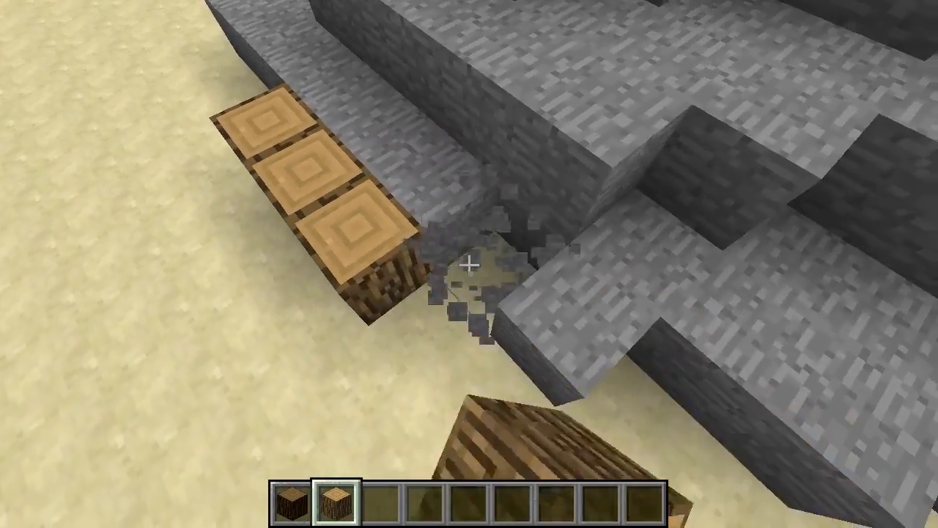
right_click(469, 264)
click(469, 264)
right_click(469, 264)
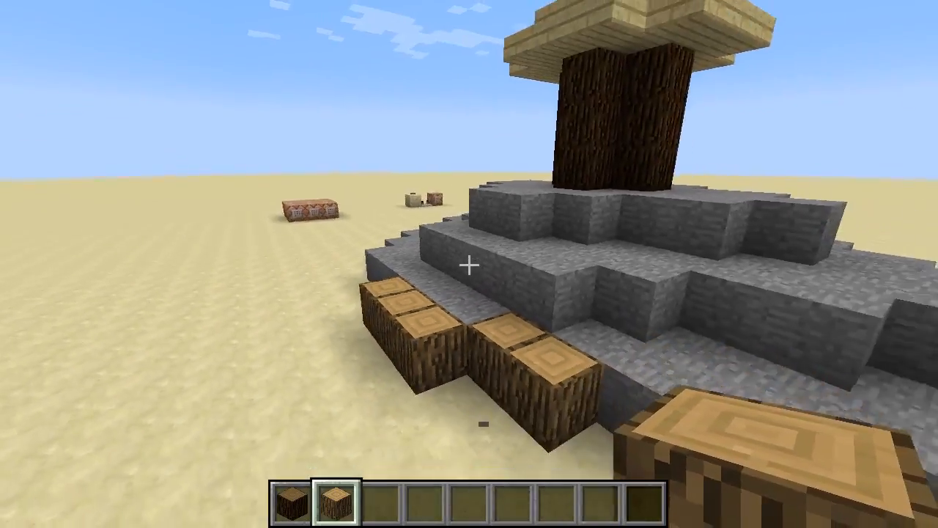
- Replace four stone blocks along the edge of the mound's middle layer with oak wood
scroll(469, 264, down, 1)
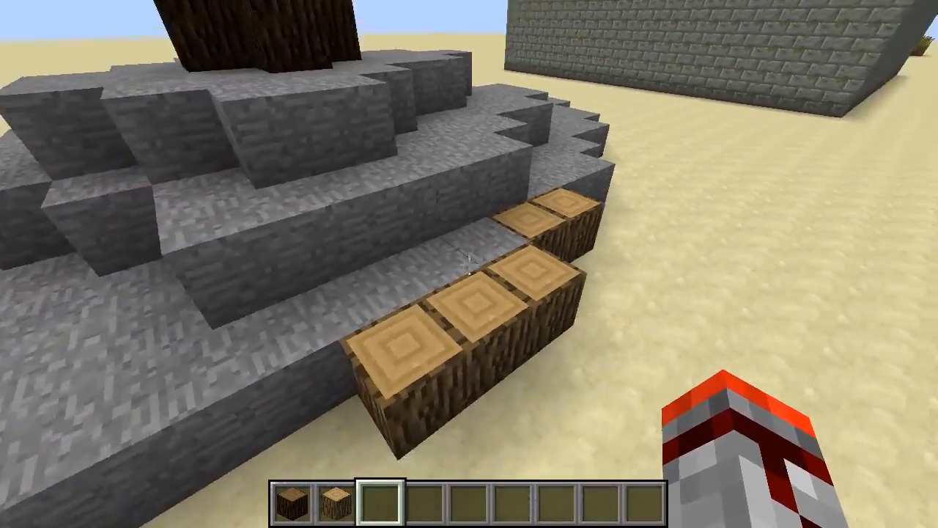
key(d)
key(shift)
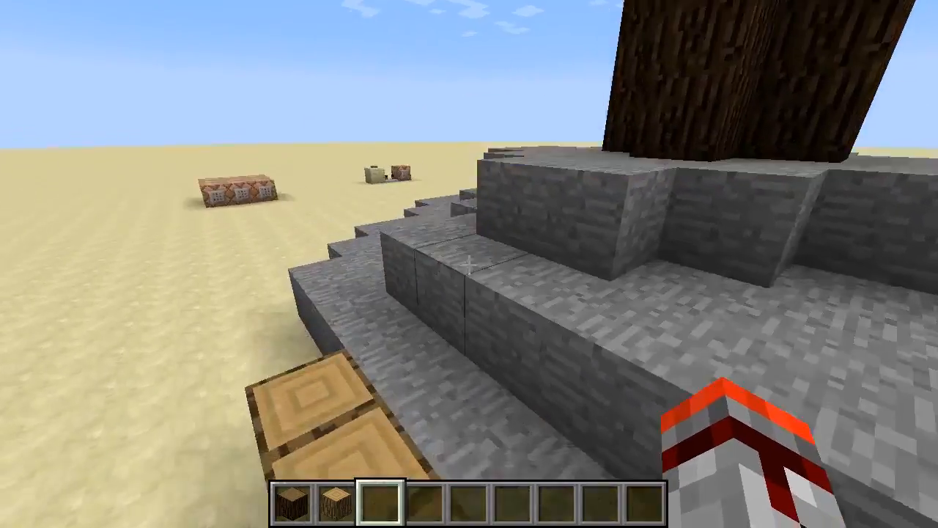
scroll(469, 265, up, 1)
click(469, 265)
right_click(469, 264)
click(469, 264)
right_click(469, 264)
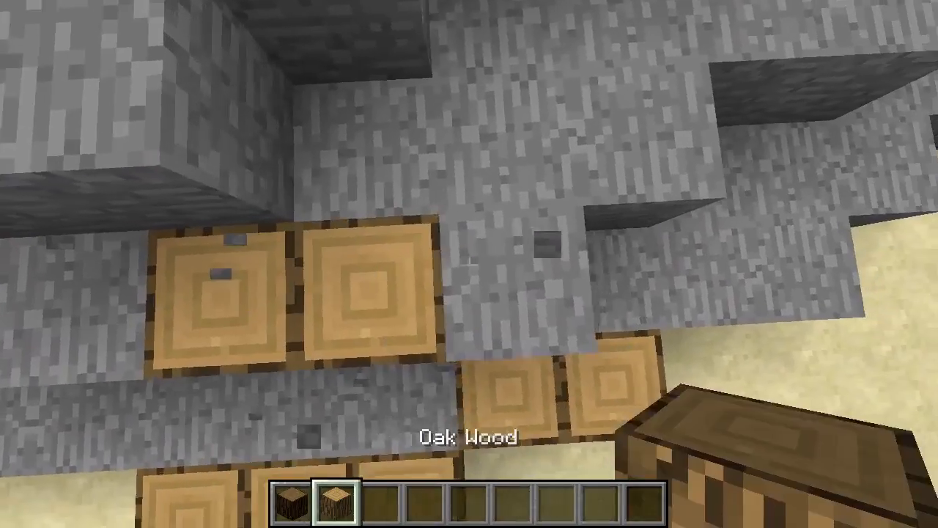
click(469, 265)
right_click(469, 264)
click(469, 264)
right_click(469, 264)
- Pick up stone from the mound, swap the oak wood blocks back to stone and empty the hotbar
scroll(469, 265, down, 1)
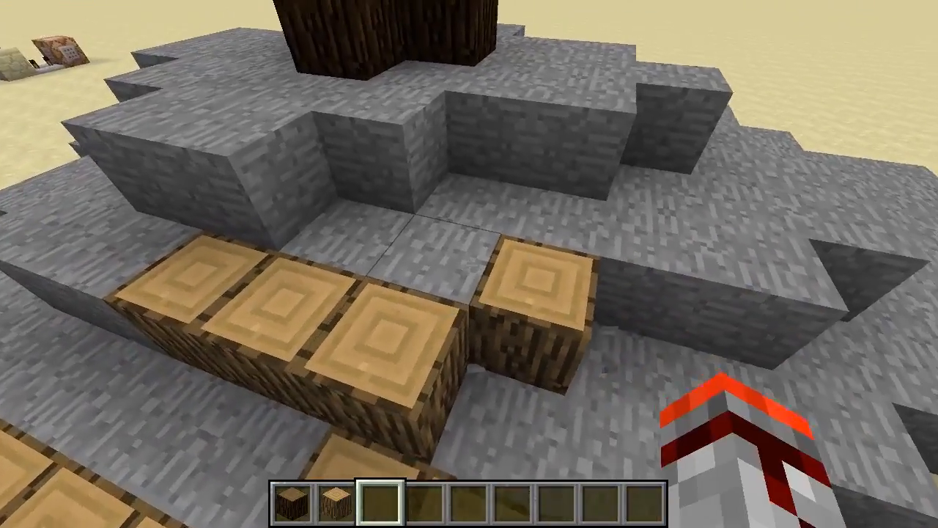
middle_click(469, 264)
click(469, 264)
right_click(469, 263)
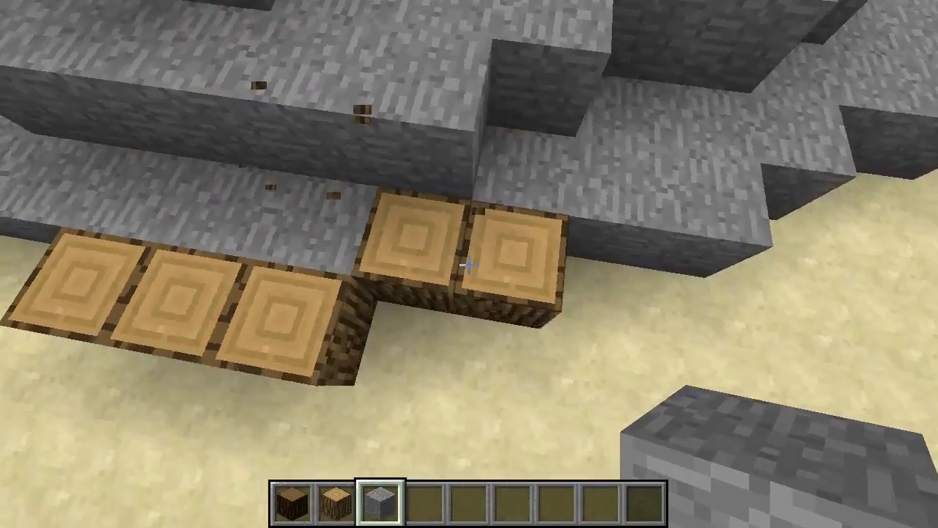
click(469, 264)
right_click(469, 264)
click(469, 264)
right_click(469, 264)
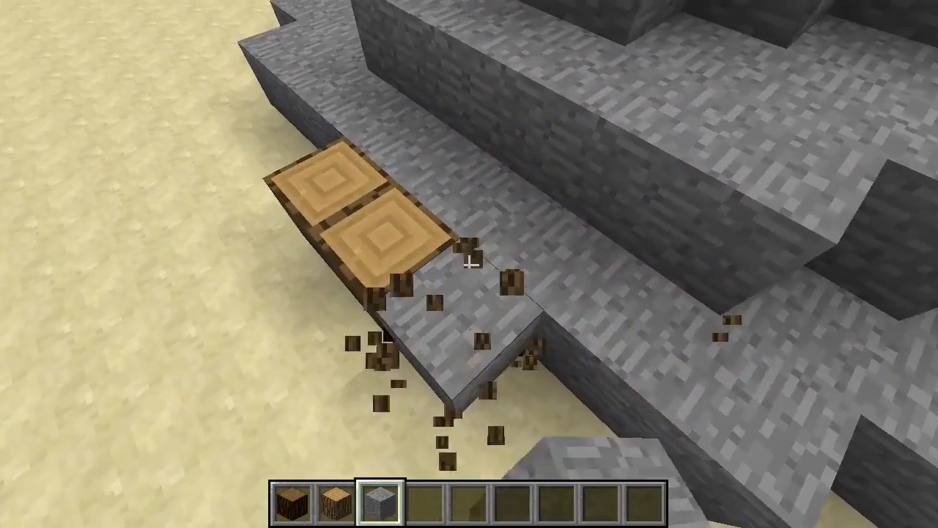
click(469, 264)
right_click(469, 264)
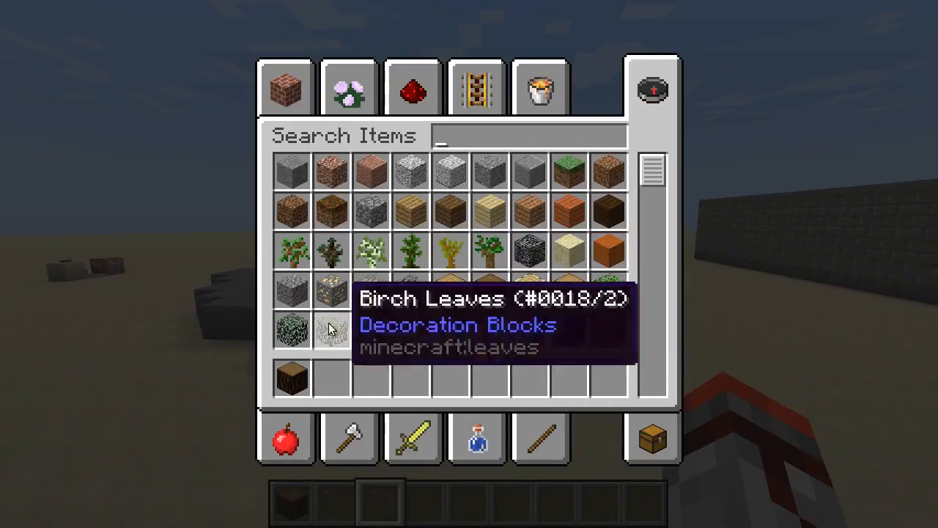
key(e)
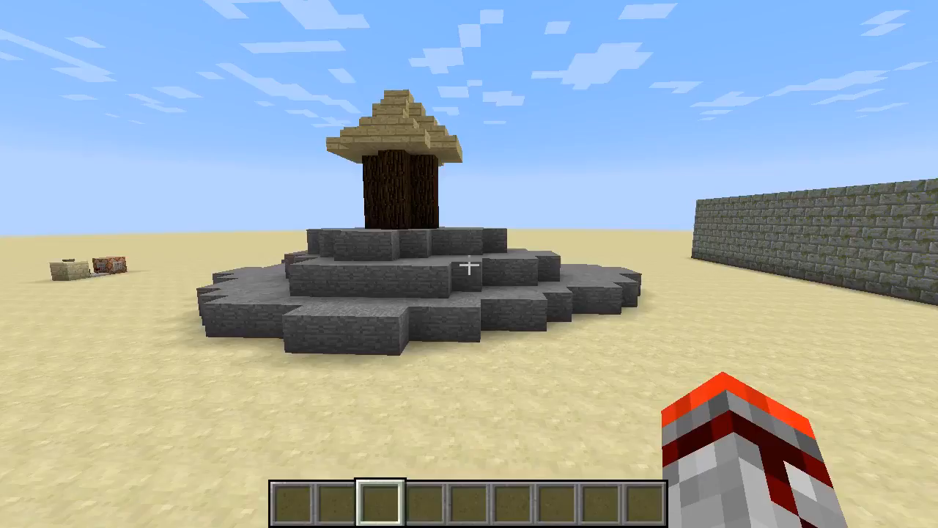
key(w)
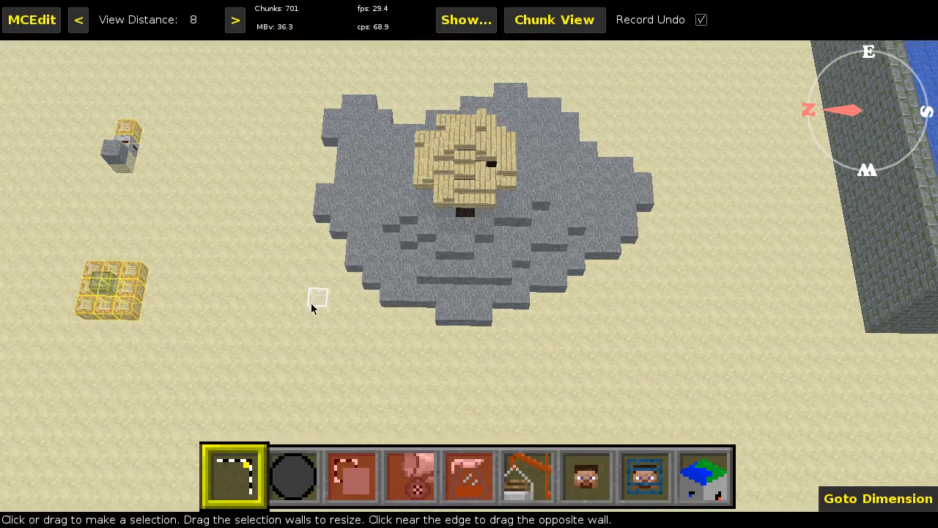
- Select a 15 by 19 block area around the stone mound's base and nudge the whole selection up one block
click(316, 316)
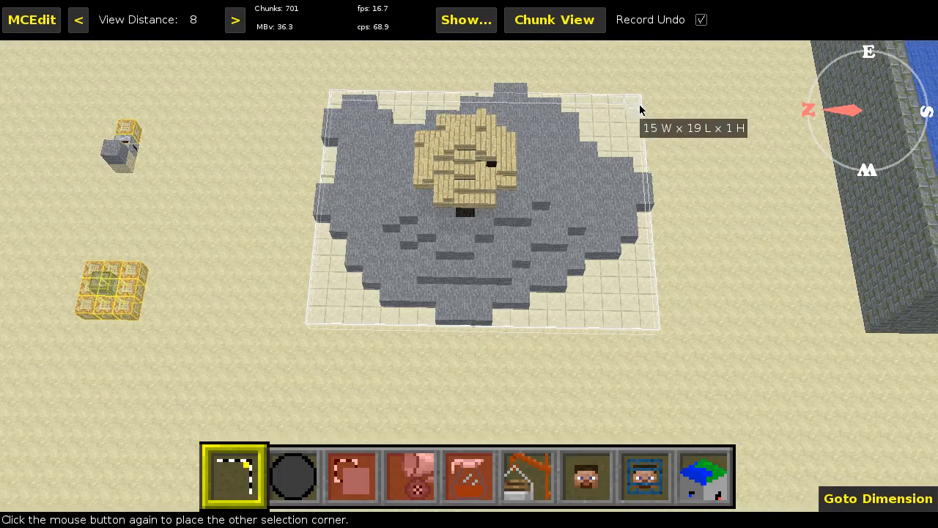
click(639, 108)
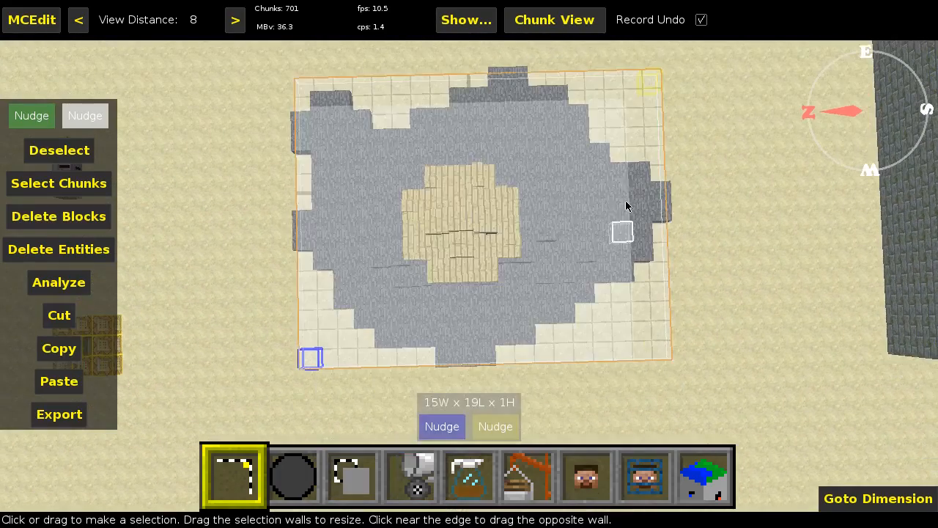
key(s)
click(82, 116)
key(q)
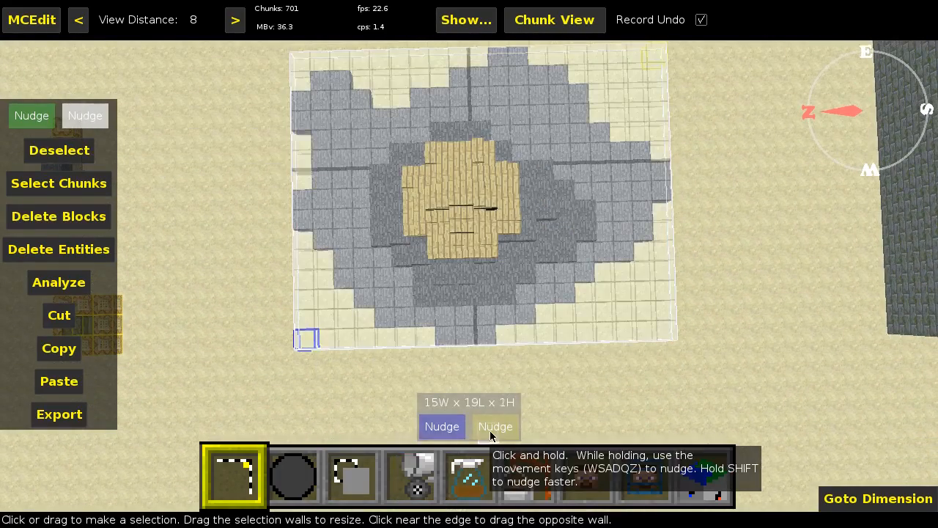
- Adjust the selection's upper corner so the box around the mound is 3 blocks high
click(491, 436)
key(q)
key(q)
key(q)
right_click(490, 434)
key(s)
key(z)
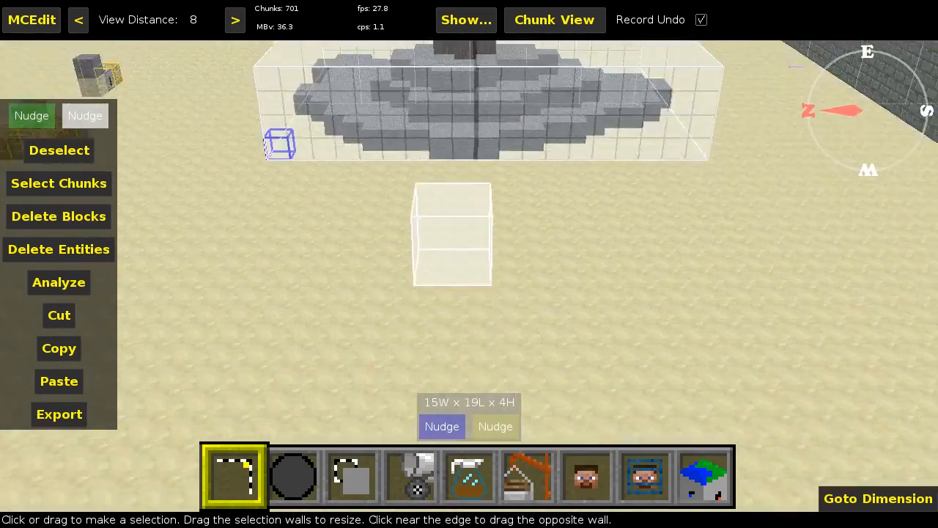
key(w)
key(q)
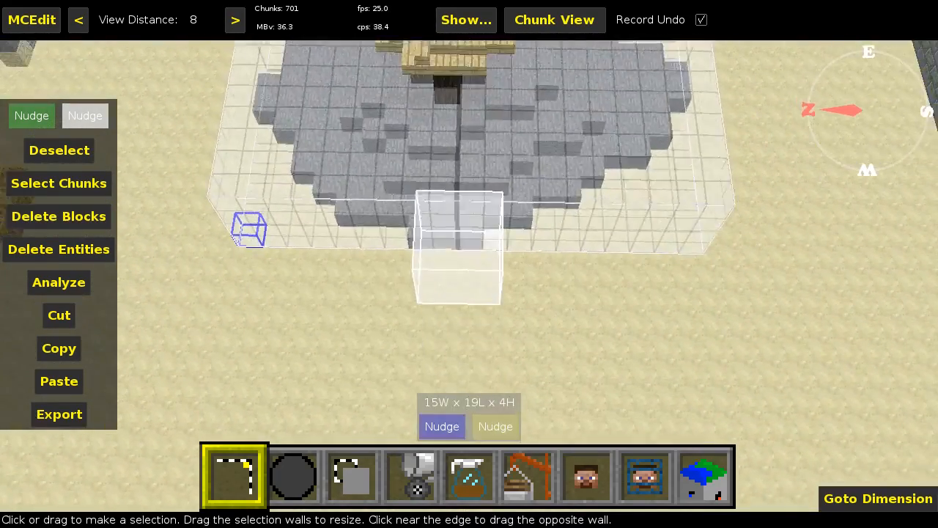
right_click(493, 374)
click(483, 427)
key(z)
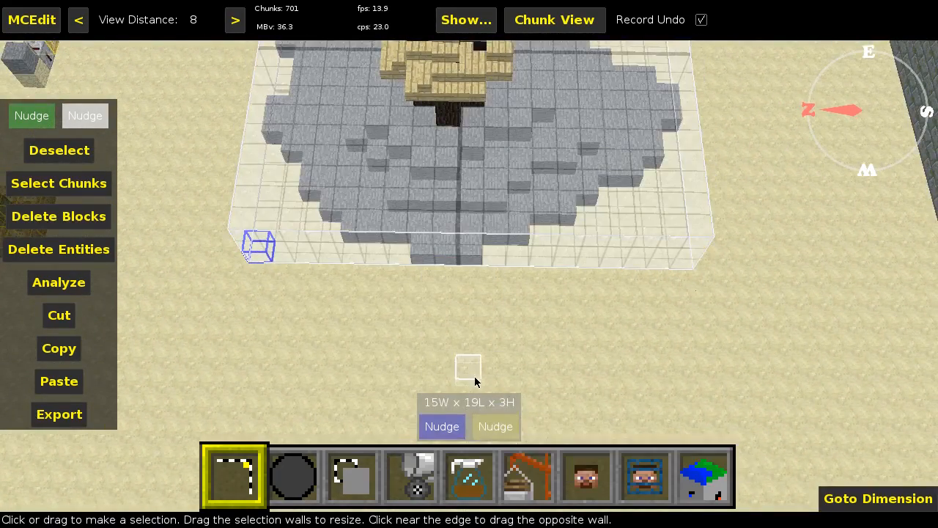
- Choose the Edge generator 1.0 filter and set its Standard block to Stone (1:0)
click(471, 469)
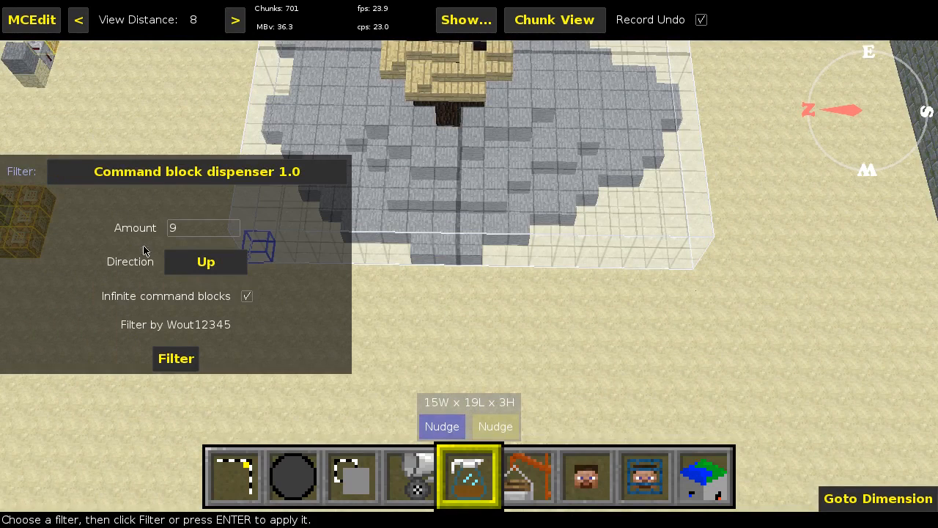
click(267, 172)
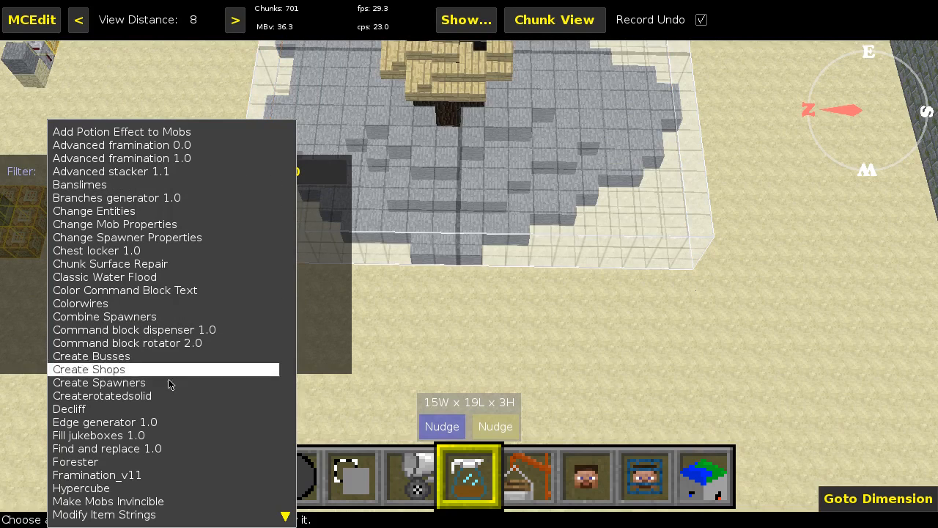
click(172, 423)
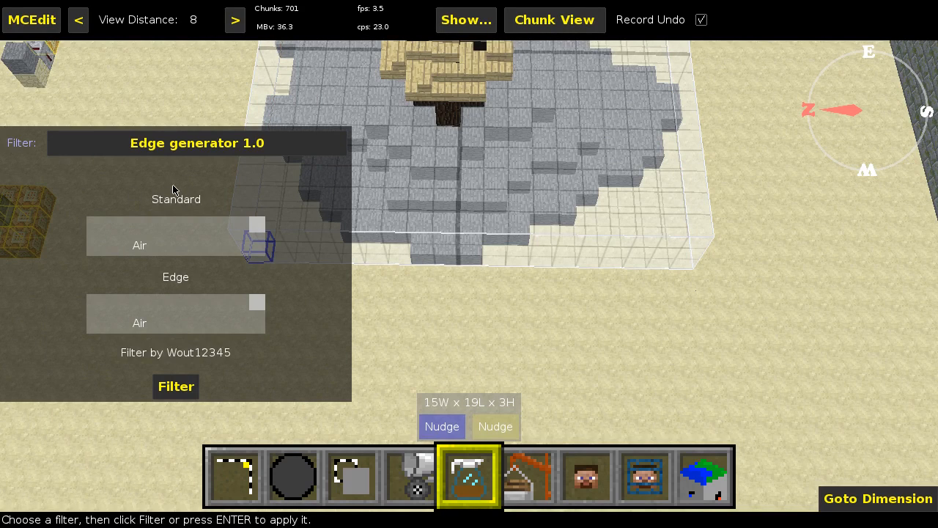
click(191, 236)
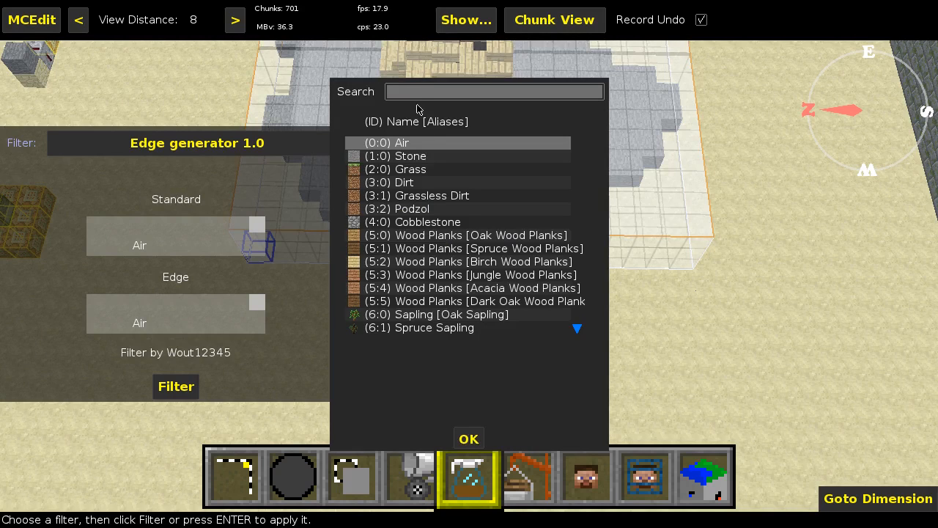
click(380, 156)
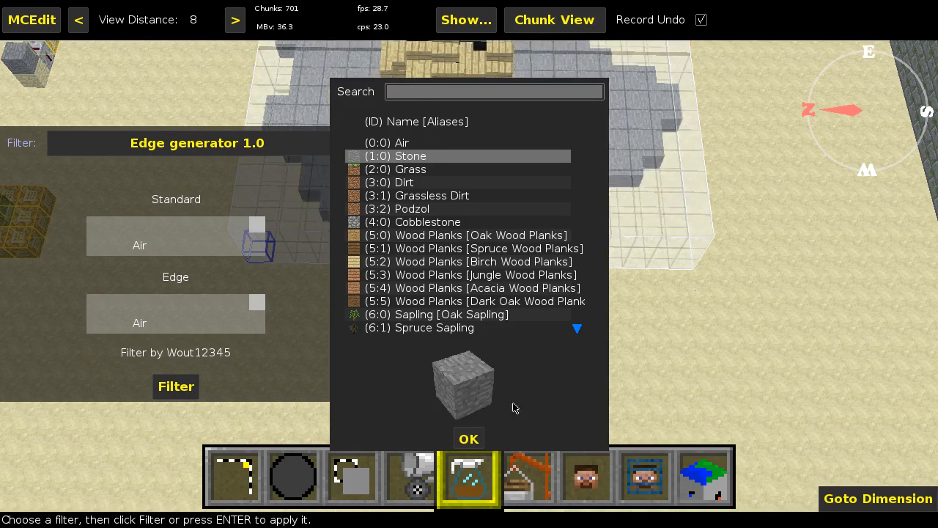
click(469, 439)
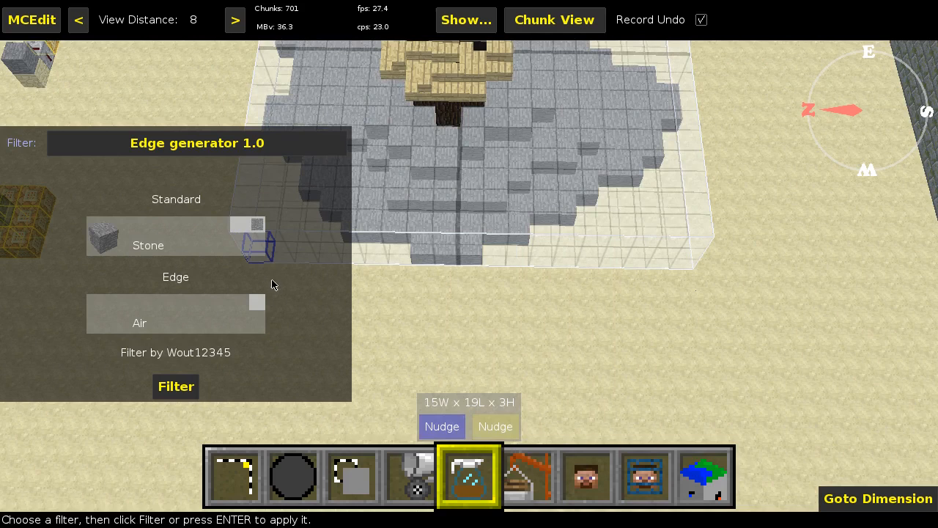
- Search the block list for "wood" and set the filter's Edge block to Wood [Oak Wood] (17:0)
click(165, 311)
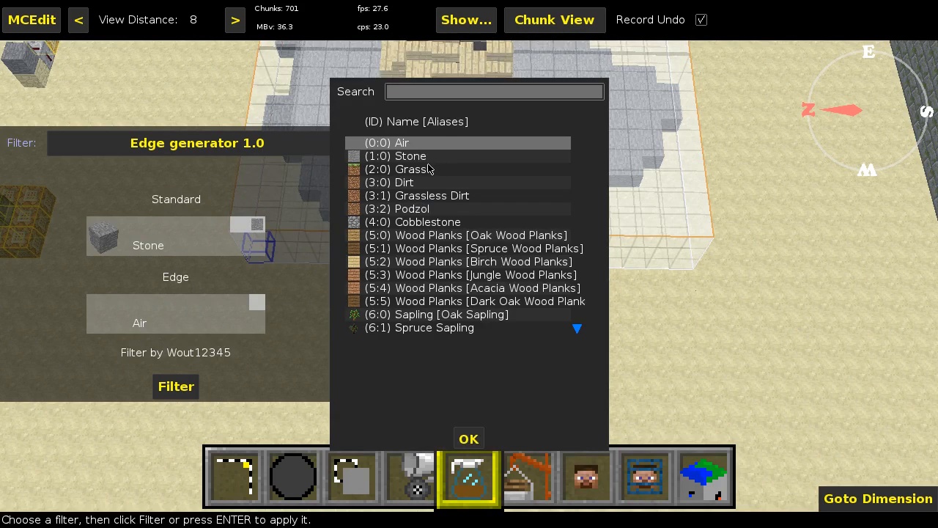
text(log)
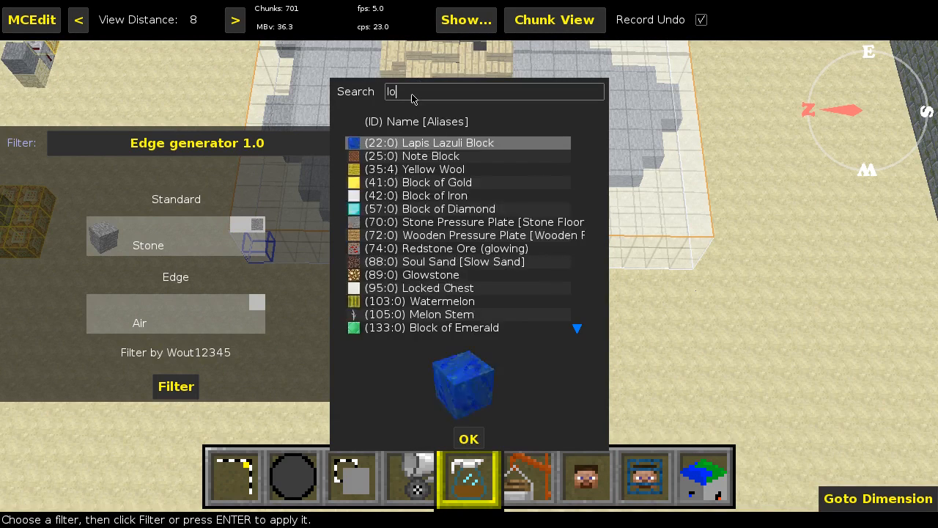
key(BackSpace)
key(BackSpace)
key(BackSpace)
text(wood)
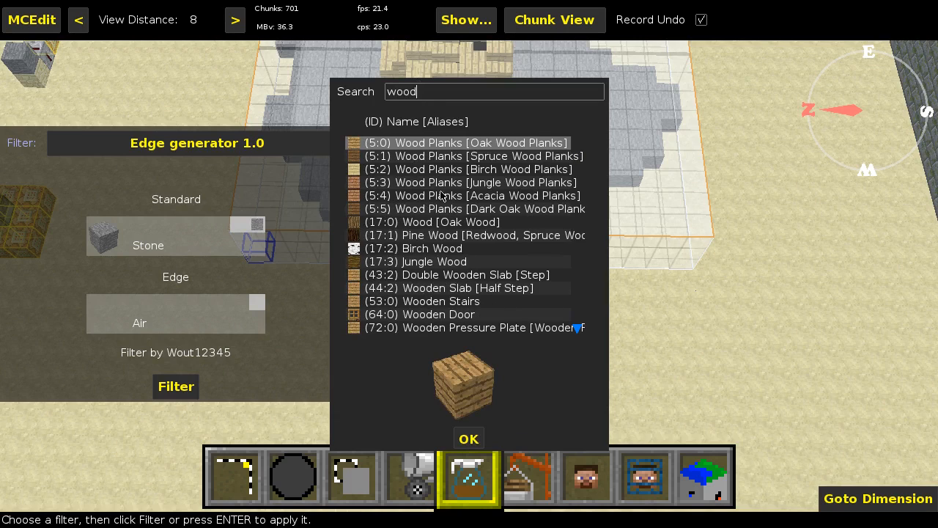
click(450, 222)
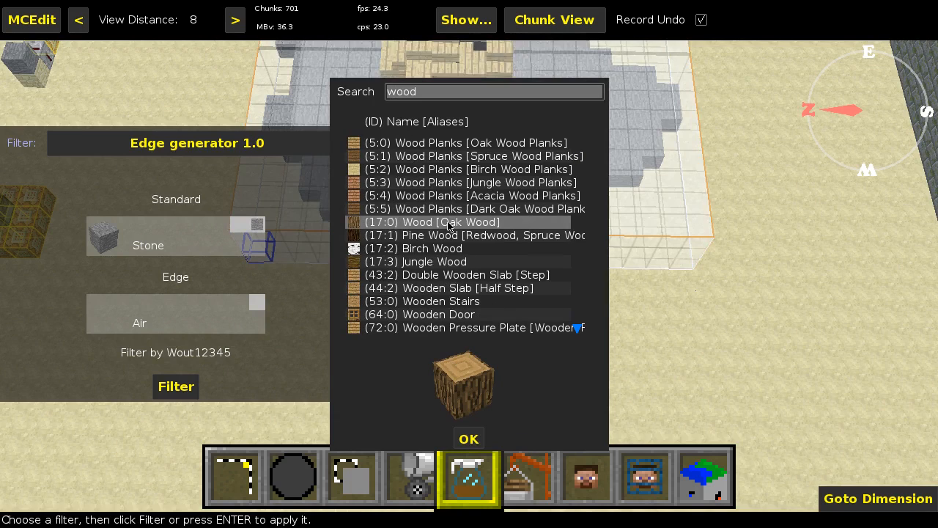
click(468, 438)
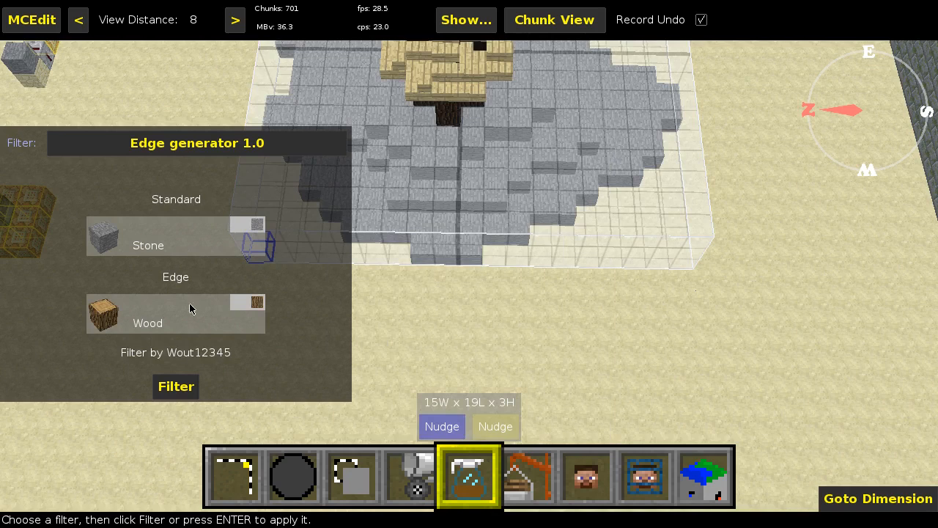
- Apply the Edge generator filter to the selected mound and clear the selection
click(176, 386)
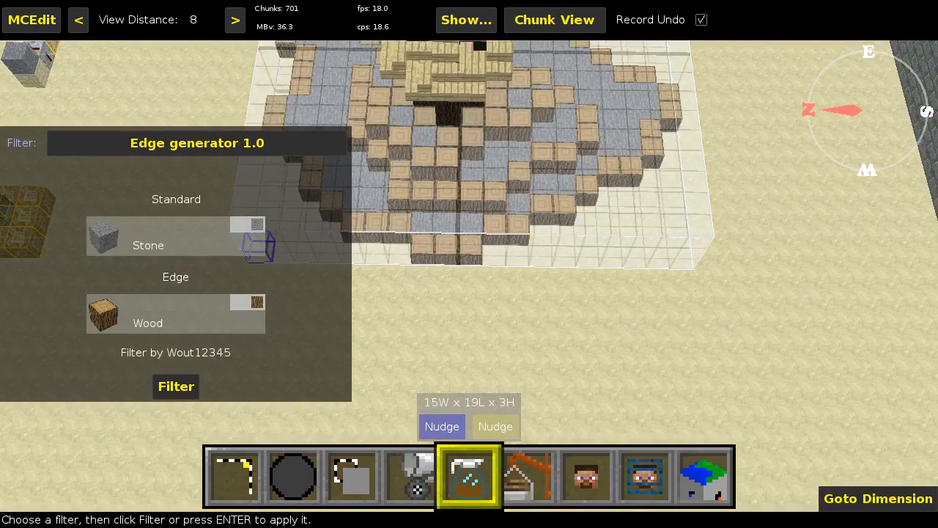
mouse_move(457, 209)
right_down()
mouse_move(457, 176)
mouse_move(458, 209)
right_up()
key(w)
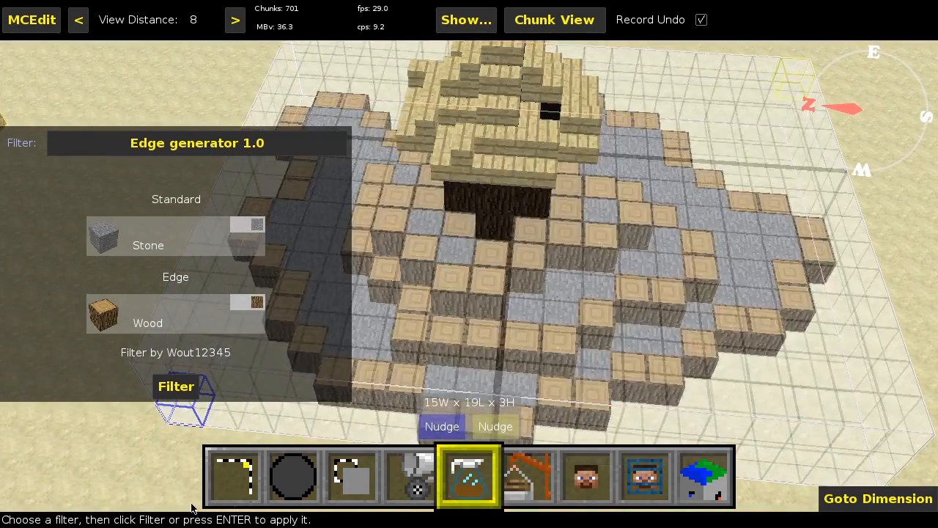
click(224, 473)
click(68, 157)
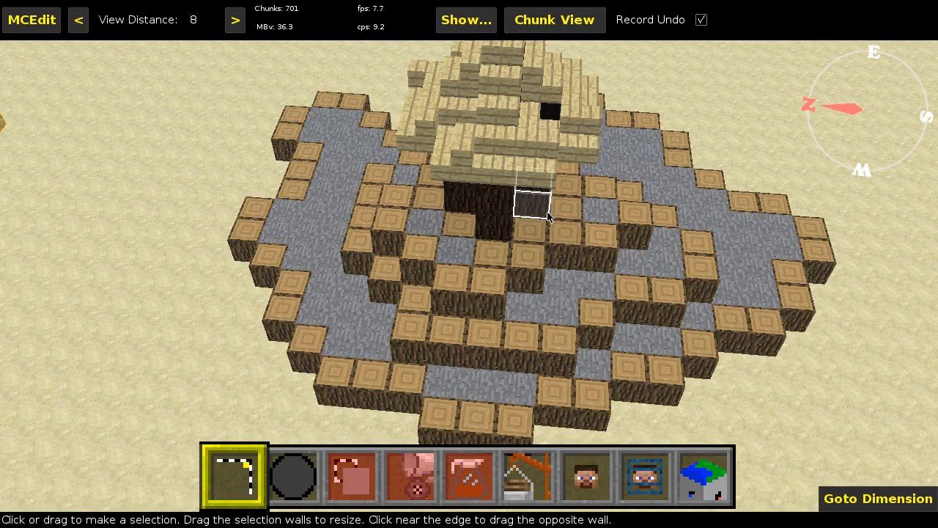
- Examine the edge blocks on each layer of the mound from several viewpoints
key(s)
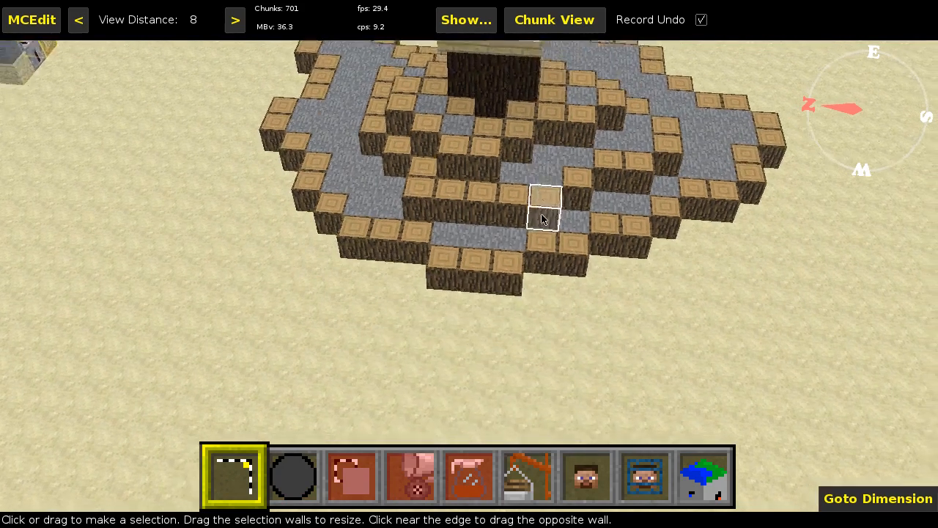
right_click(541, 214)
key(w)
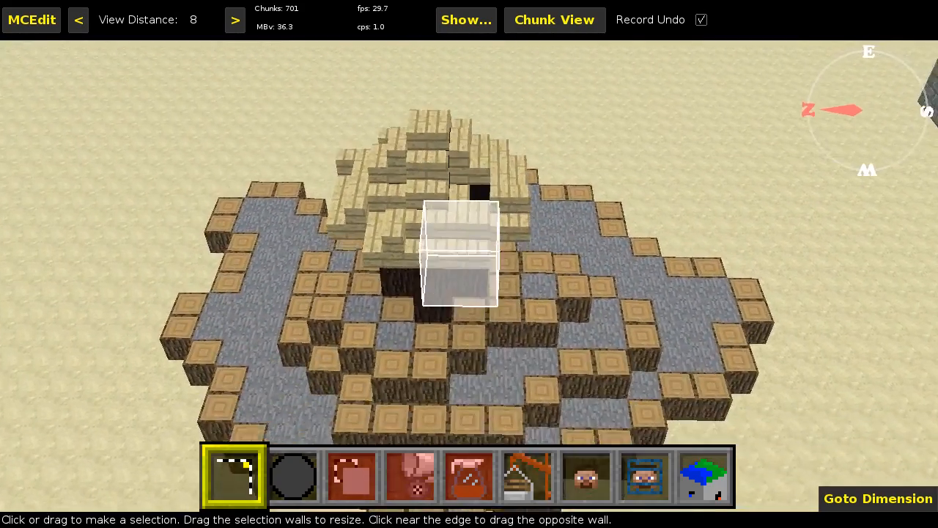
key(s)
key(s)
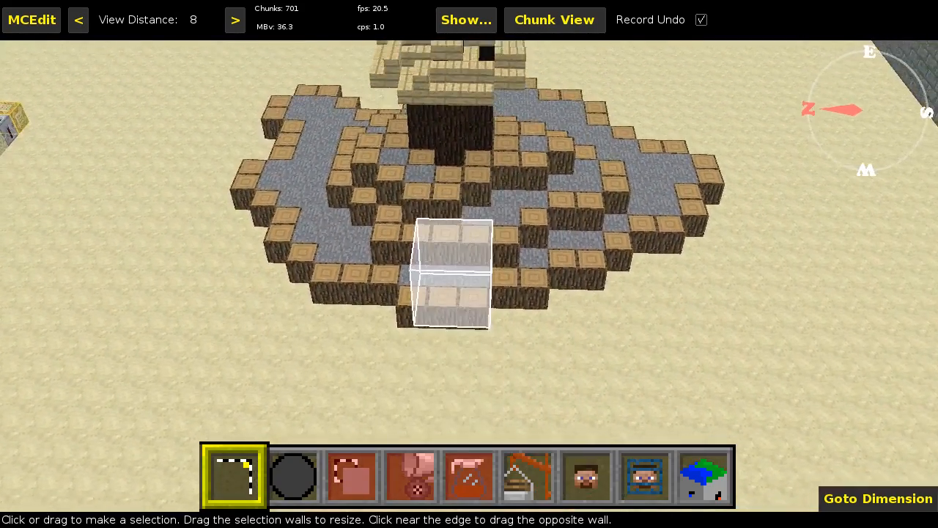
key(w)
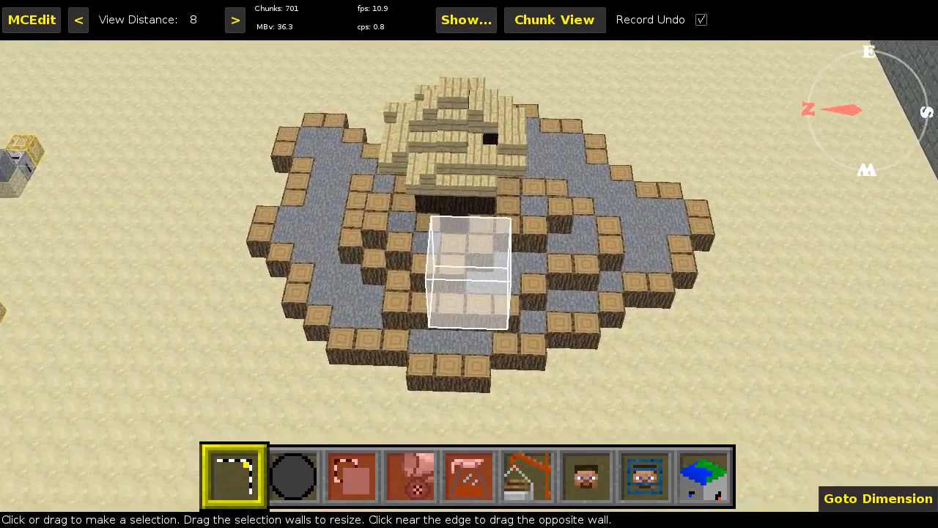
right_click(542, 209)
key(s)
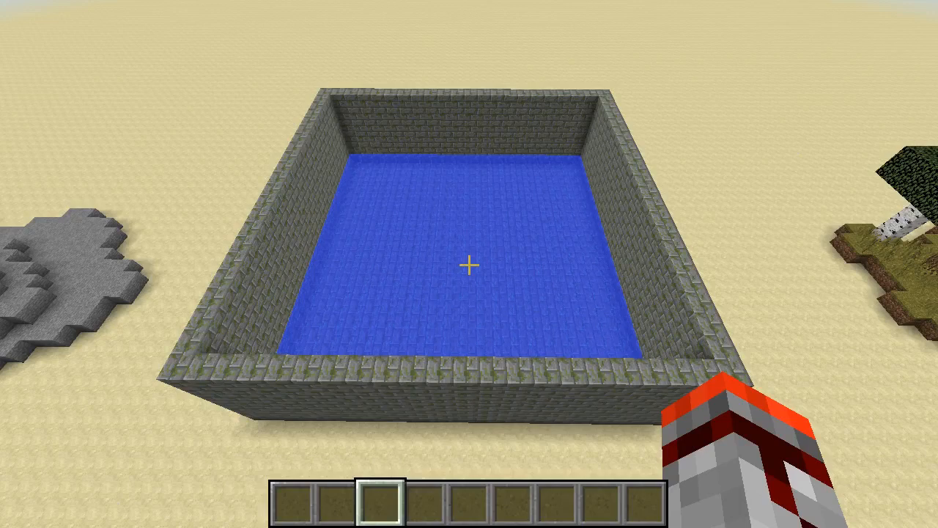
- Switch to Minecraft and examine the walled water basin from above and from inside its mossy stone brick walls
key(d)
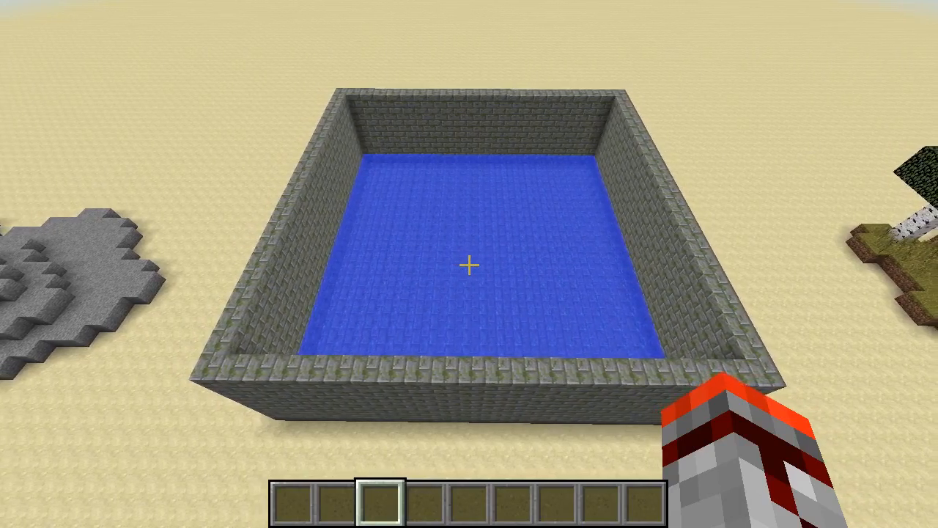
key(w)
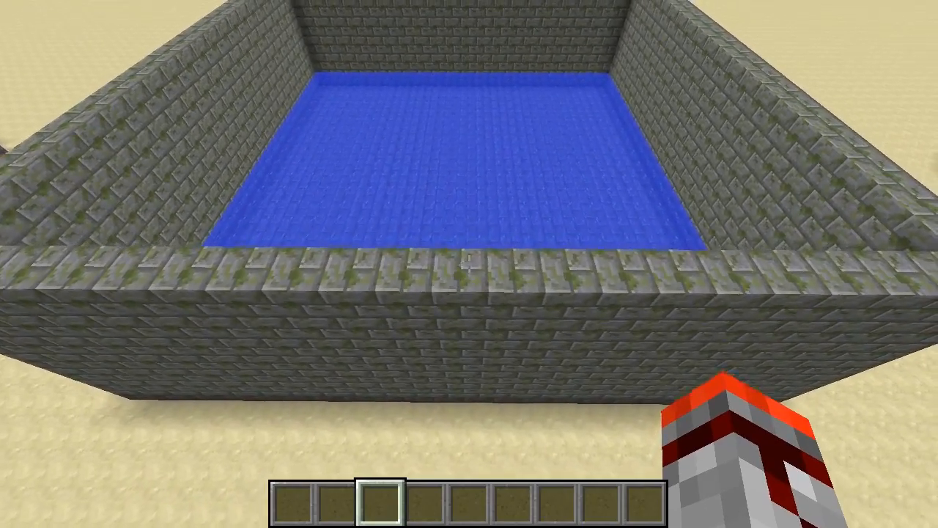
key(shift)
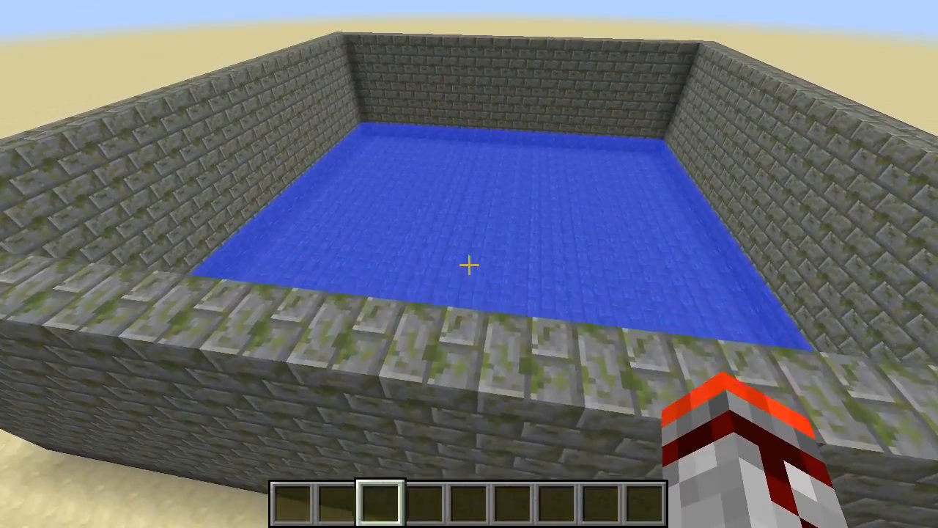
key(w)
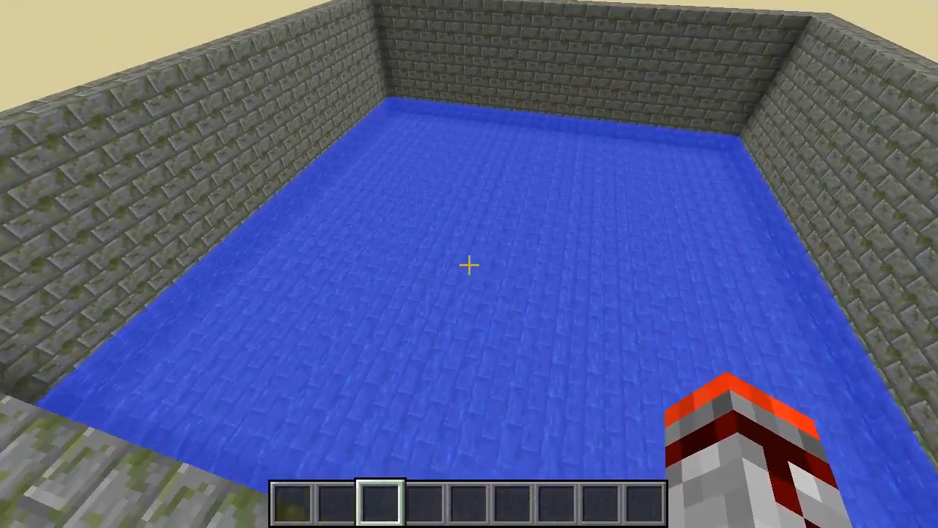
key(d)
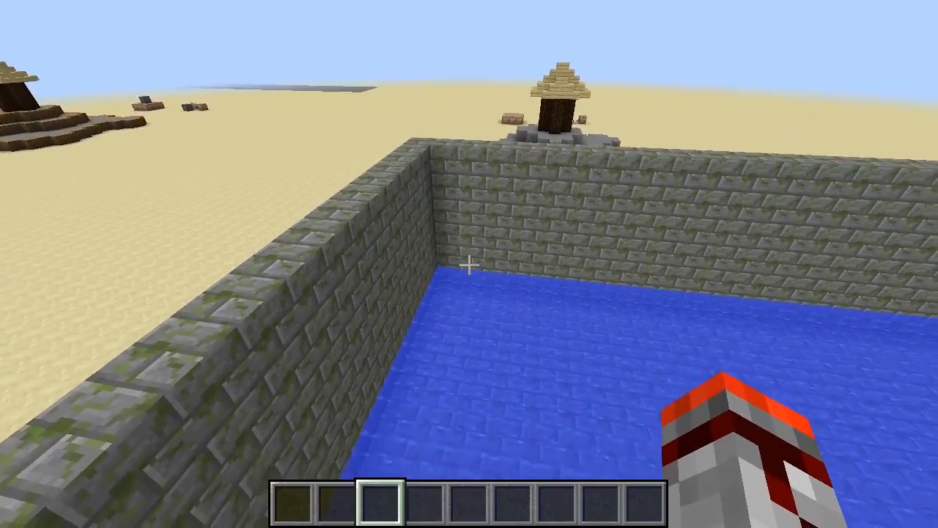
key(shift)
key(w)
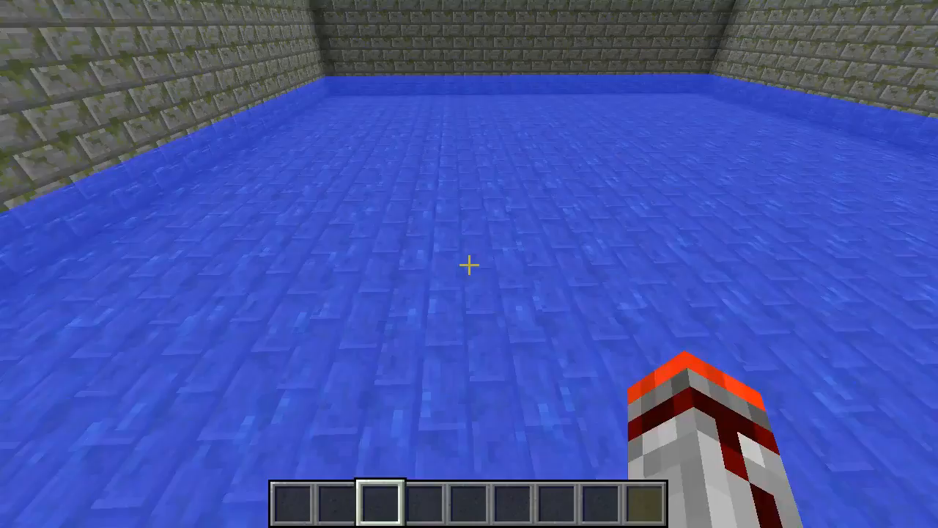
key(w)
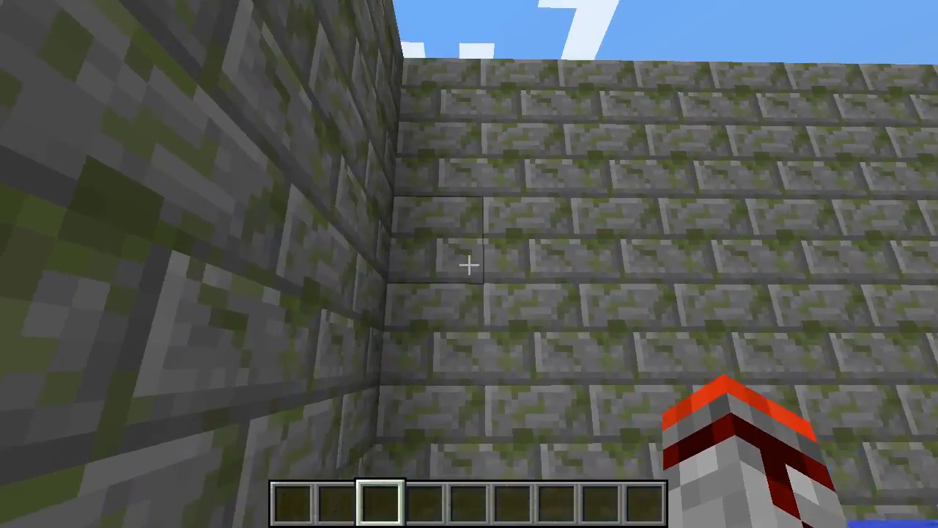
key(w)
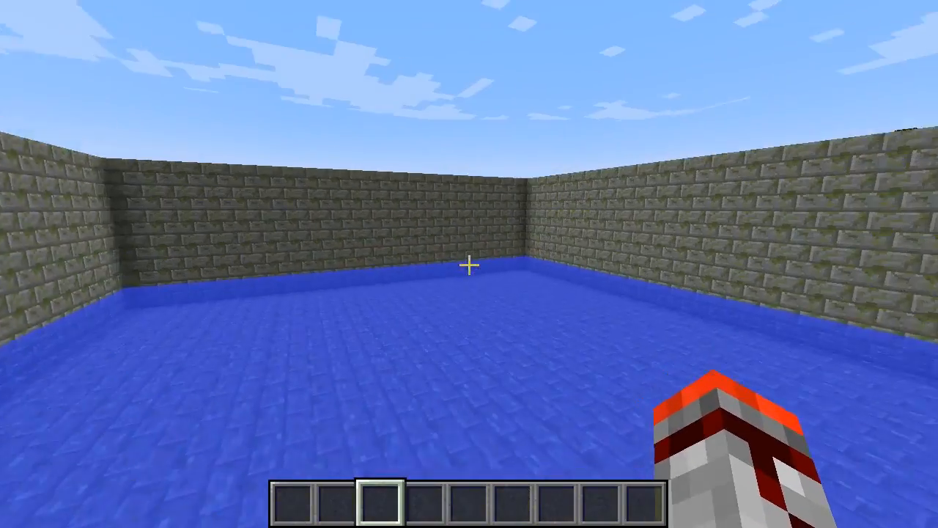
key(s)
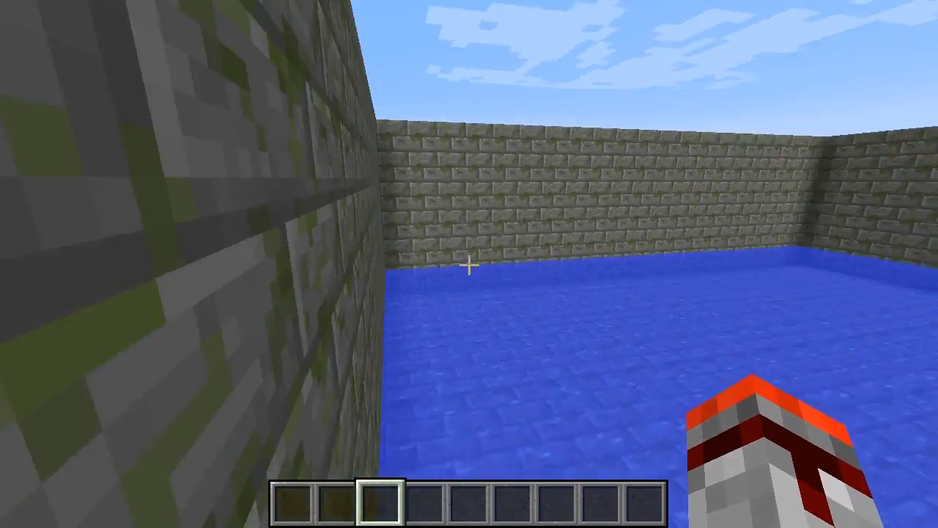
key(w)
key(w)
key(space)
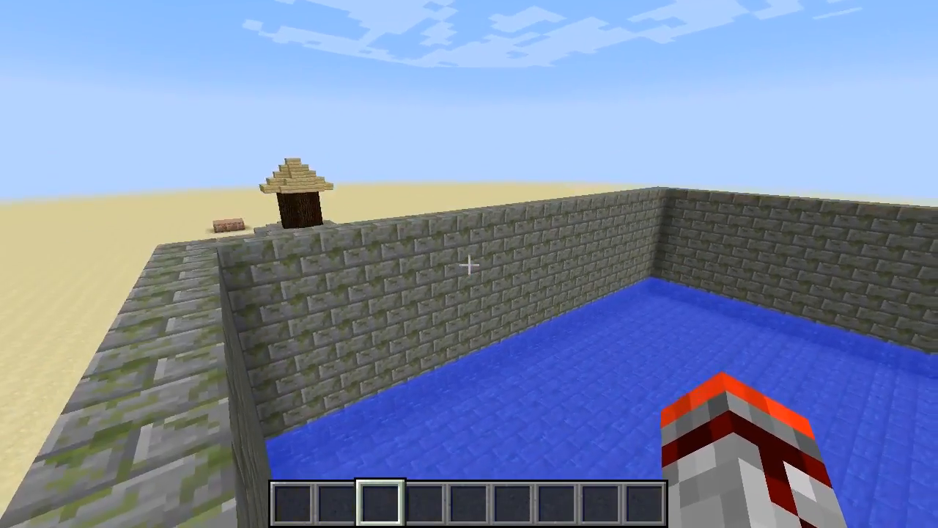
- Examine the whole water basin and its surrounding walls from a high viewpoint outside
key(space)
key(s)
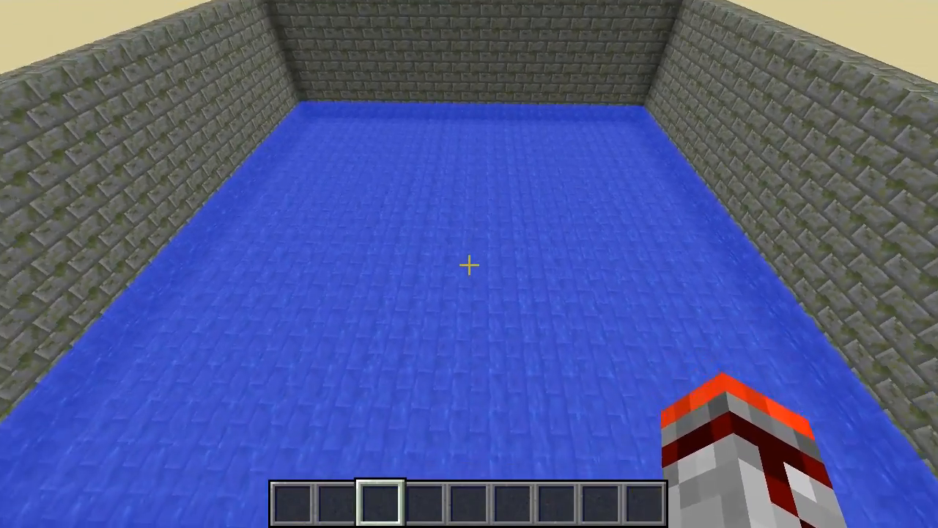
key(space)
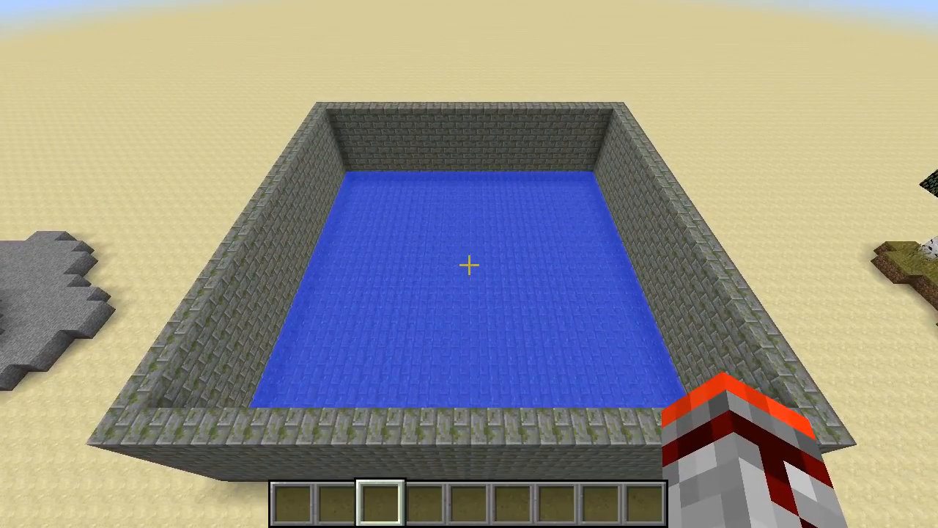
key(shift)
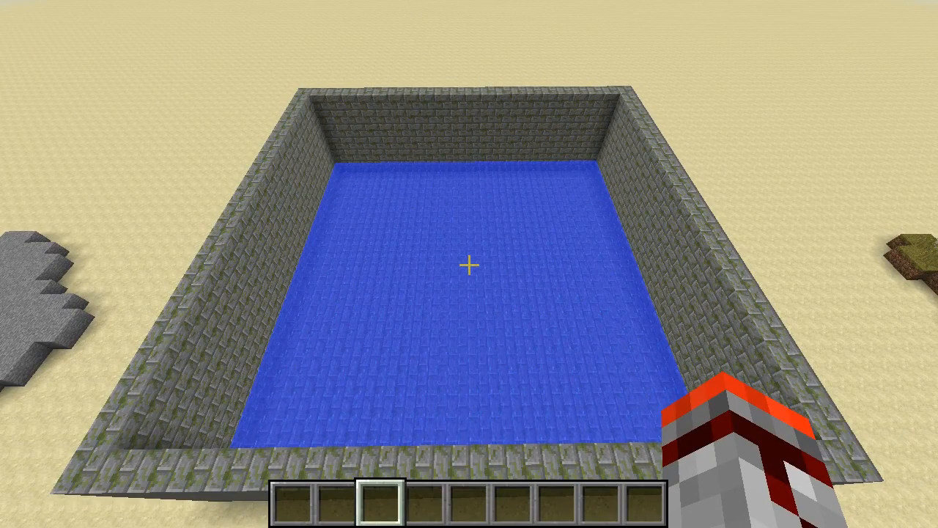
key(s)
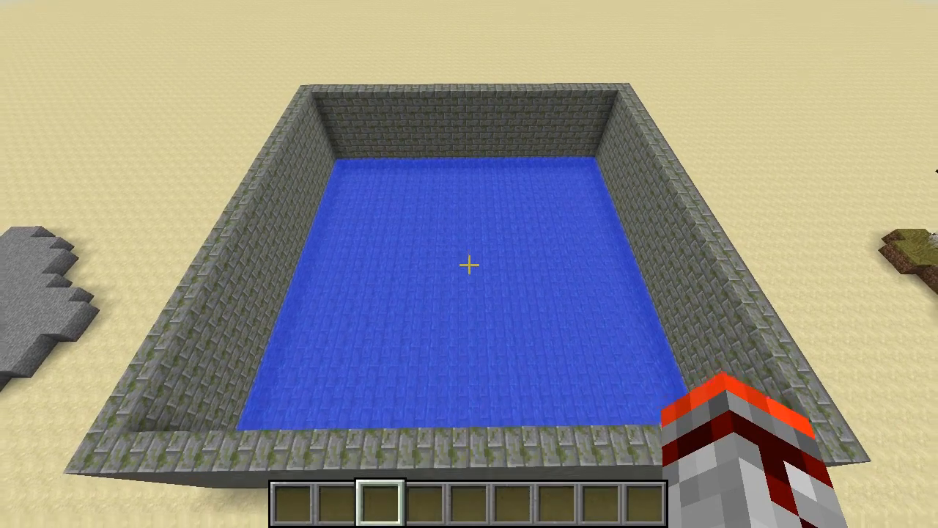
key(w)
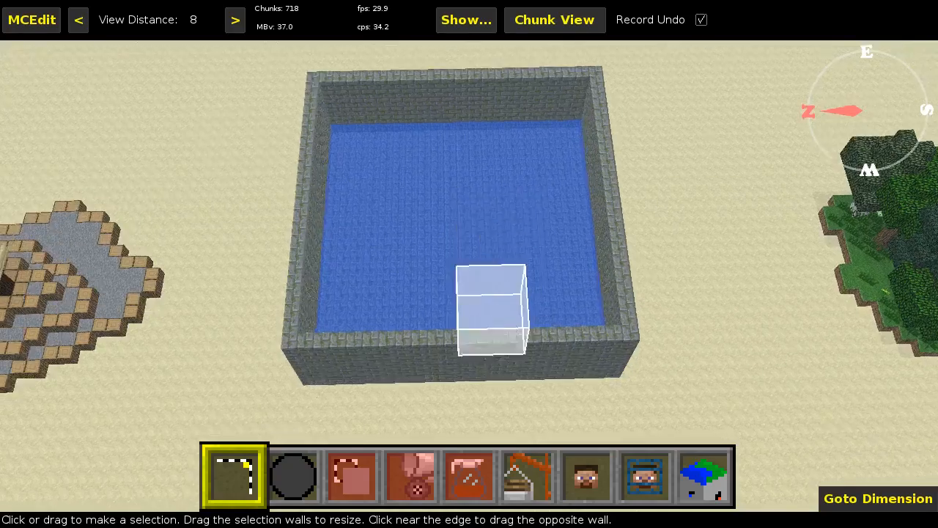
key(w)
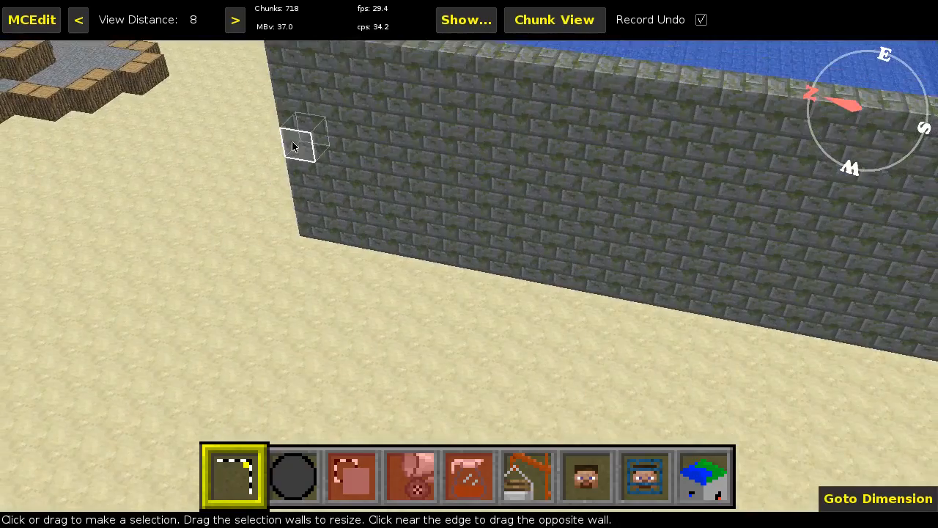
- Switch to MCEdit and select a 22W x 22L x 2H volume spanning the basin's water surface and walls
click(299, 147)
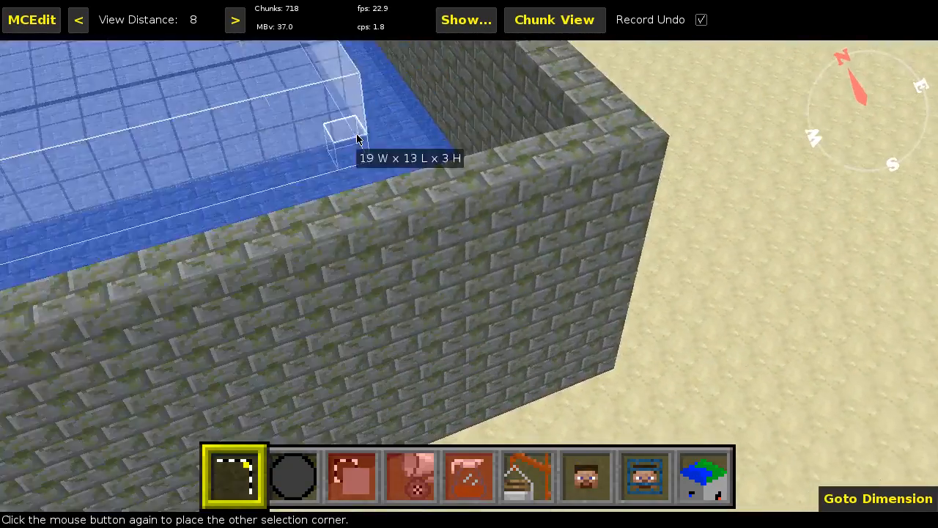
click(493, 259)
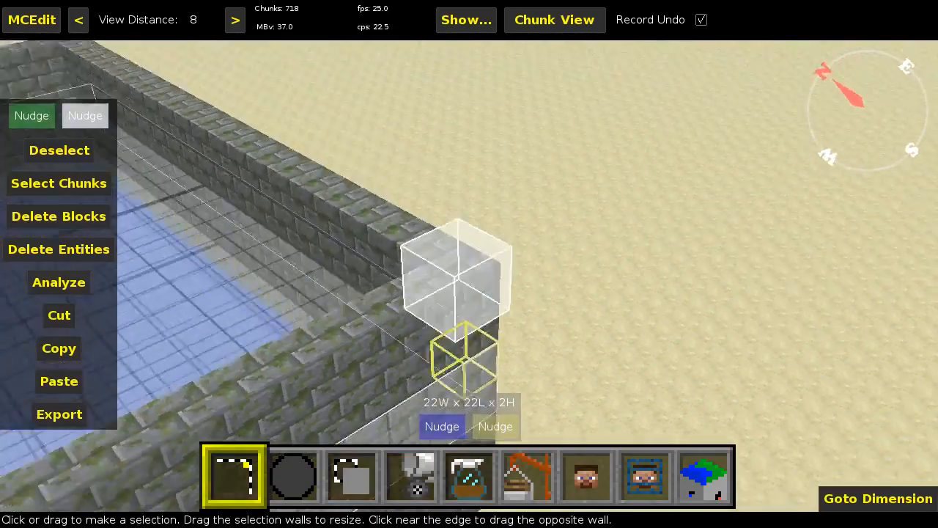
key(s)
key(w)
key(a)
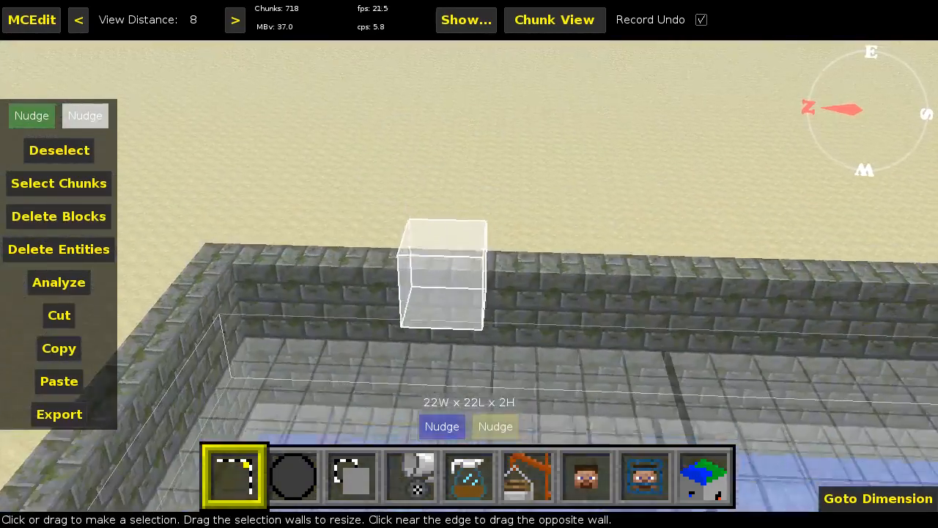
key(s)
key(space)
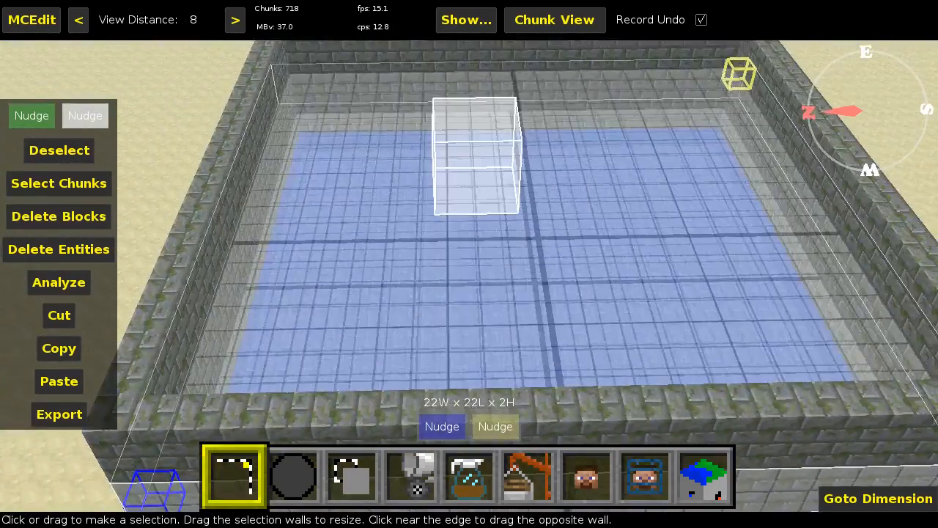
key(space)
right_click(530, 244)
key(d)
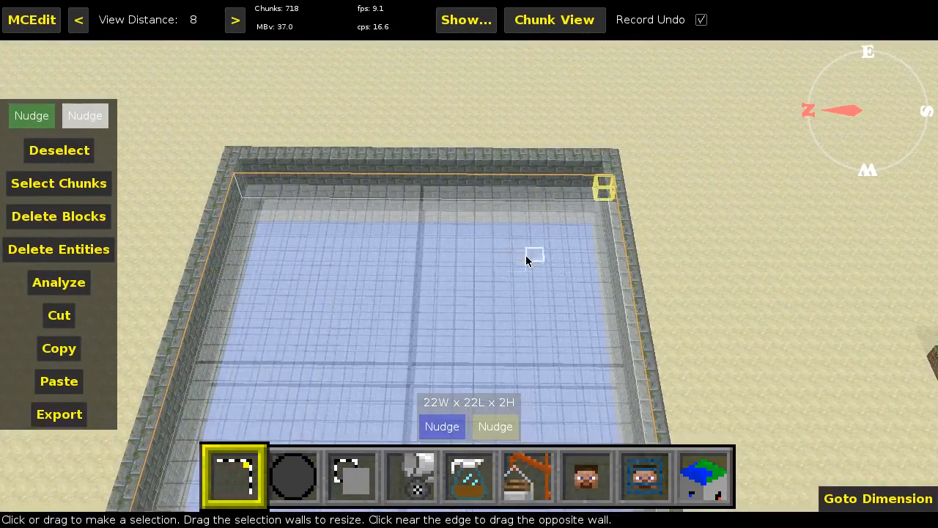
key(s)
- Use the Web generator 1.0 filter with Jungle Leaves, setting Maximum nearby self to 5 and Steps to 5
click(469, 476)
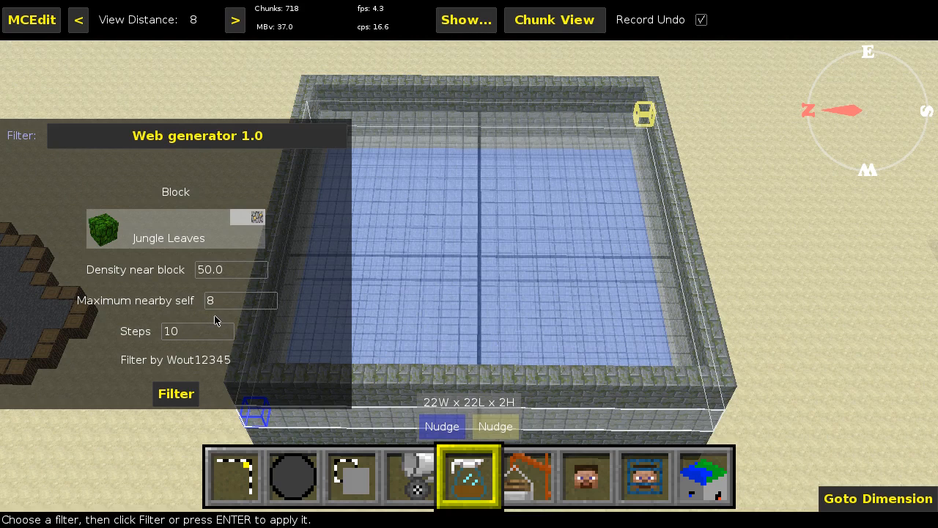
scroll(218, 309, down, 3)
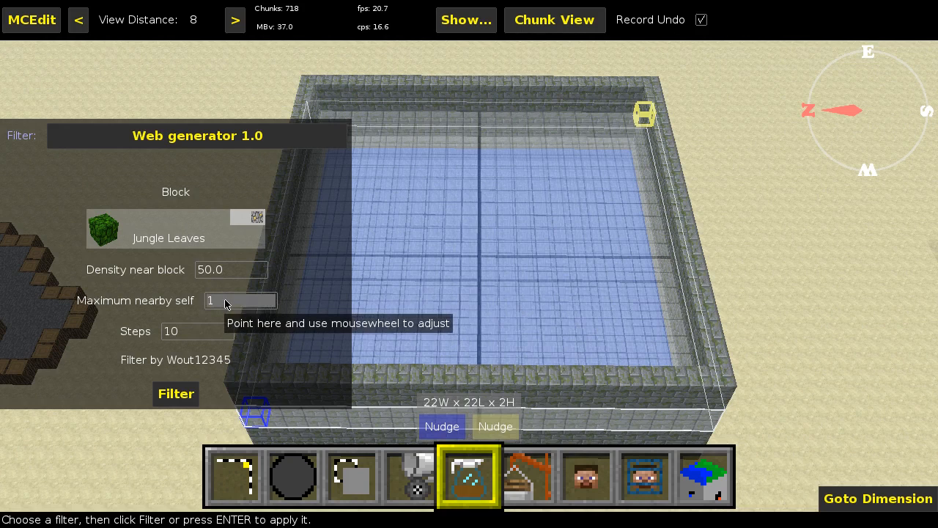
scroll(226, 300, down, 4)
scroll(226, 301, up, 10)
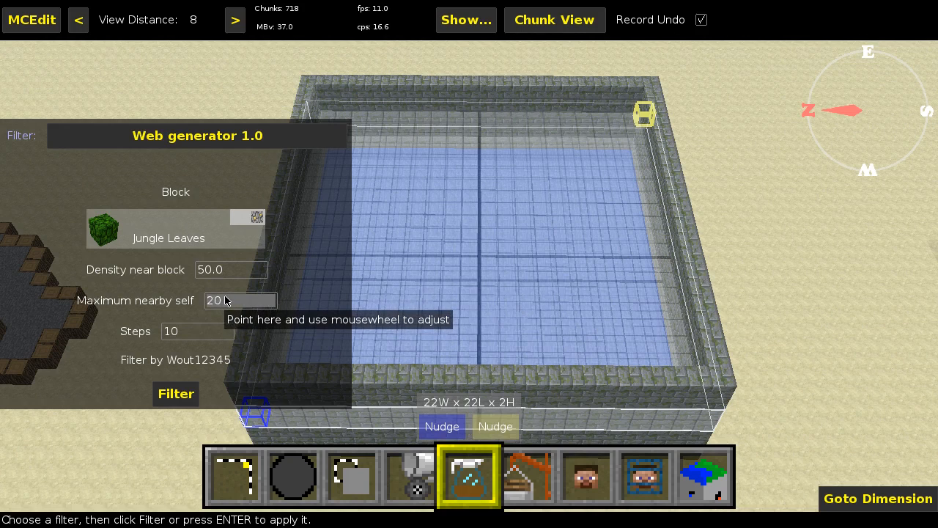
scroll(226, 301, down, 9)
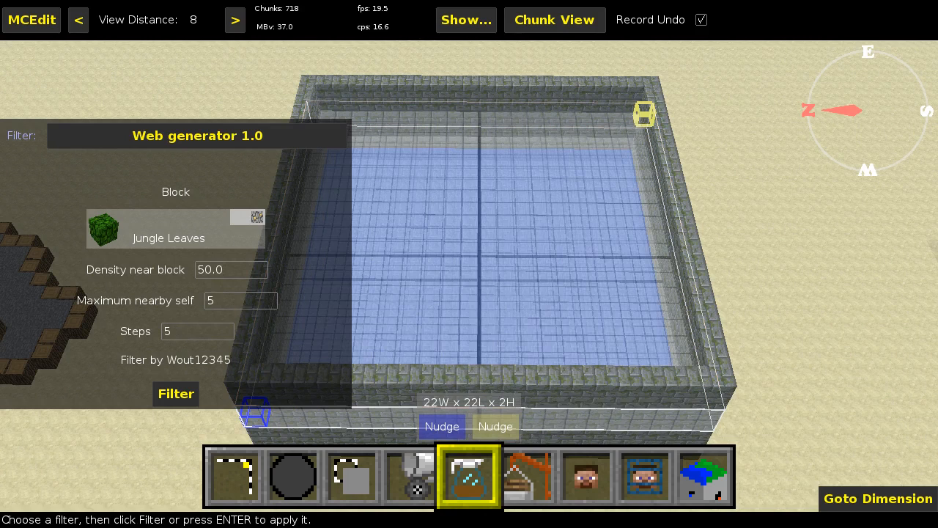
- Apply the Web generator filter once to the selected basin volume, keeping the whole basin in view
key(w)
key(space)
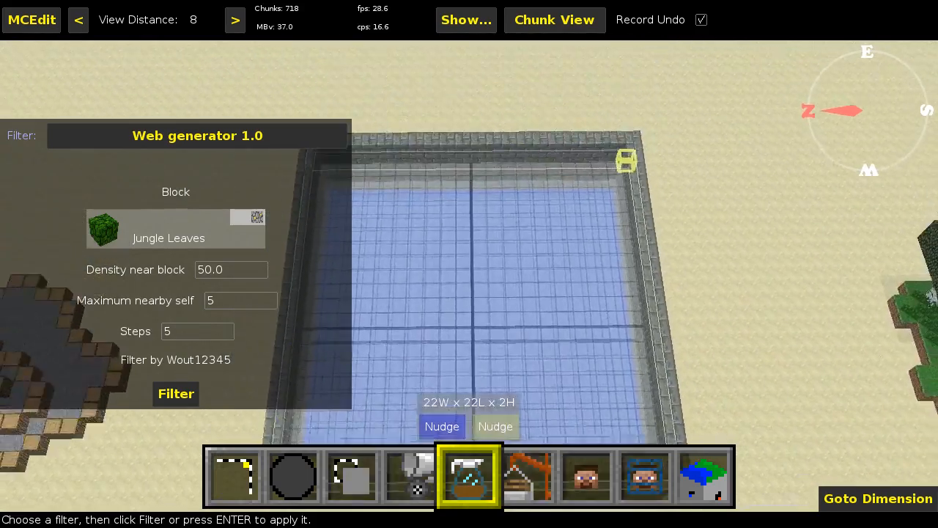
key(a)
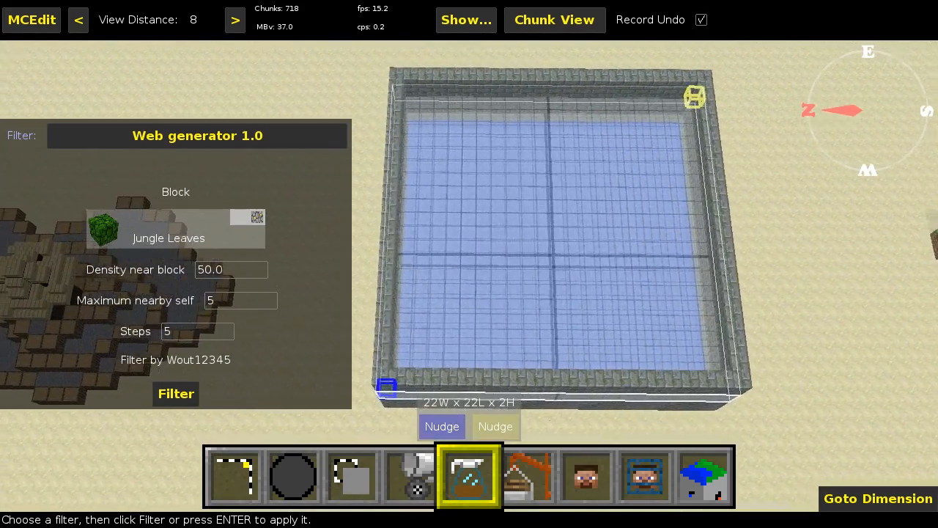
key(d)
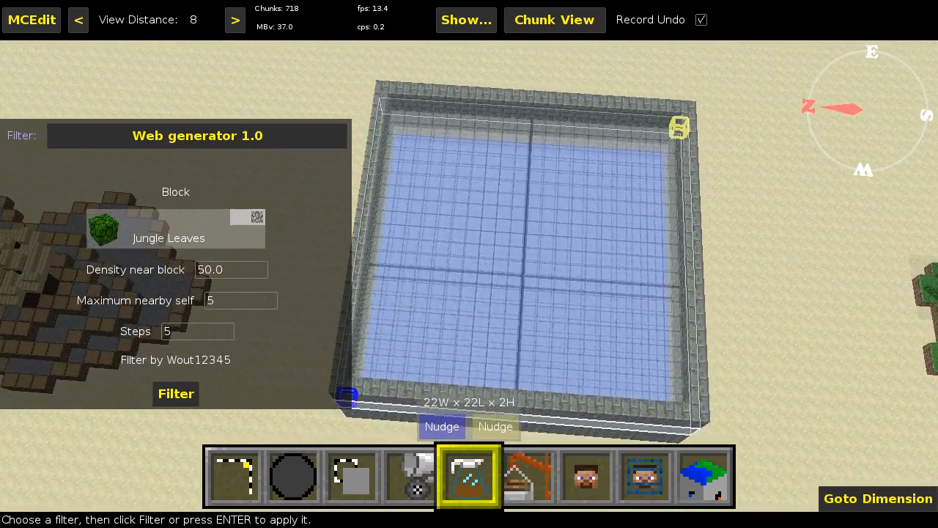
right_click(184, 324)
key(space)
right_click(566, 312)
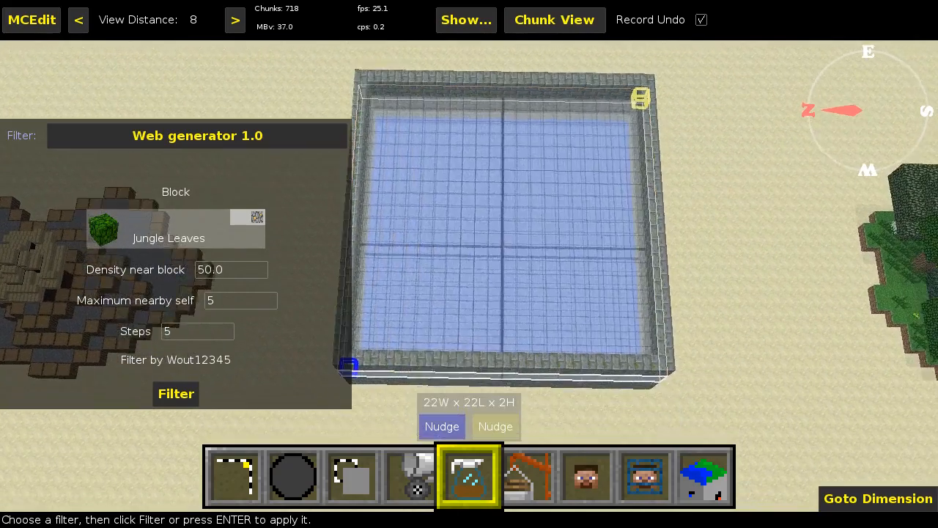
right_click(565, 313)
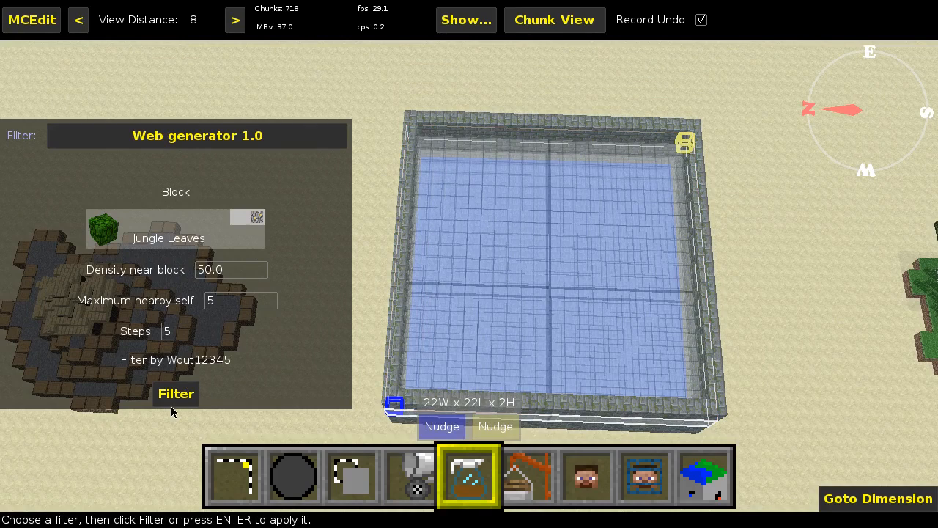
key(d)
key(s)
key(a)
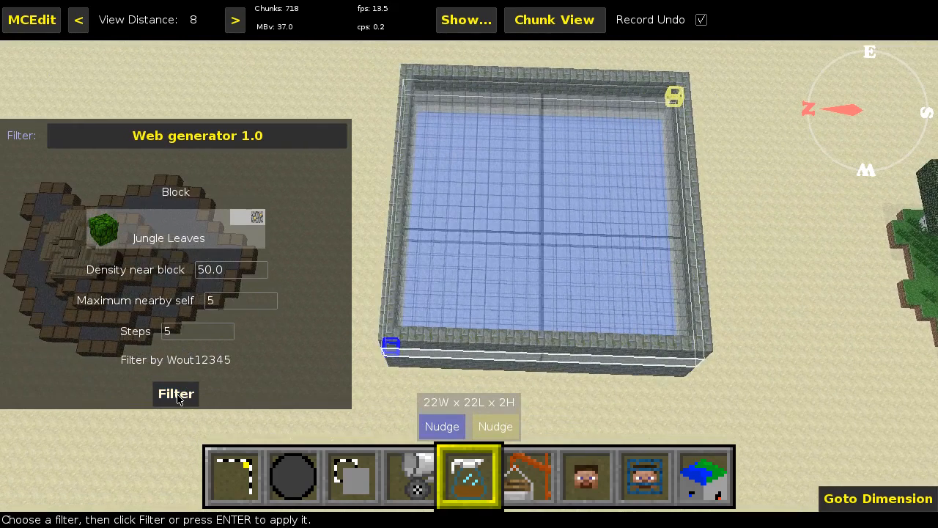
click(178, 395)
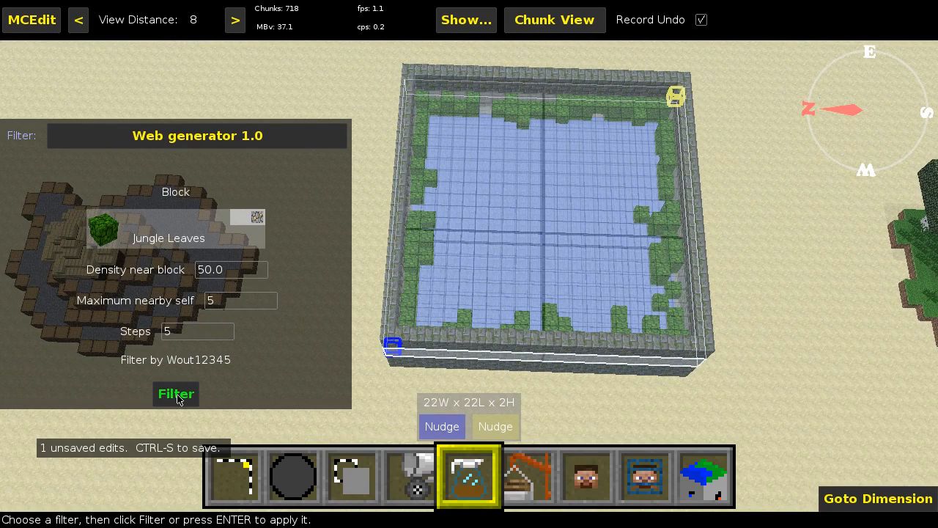
- Apply the Web generator filter eight more times to spread jungle leaves from the walls across the water
click(177, 395)
click(177, 396)
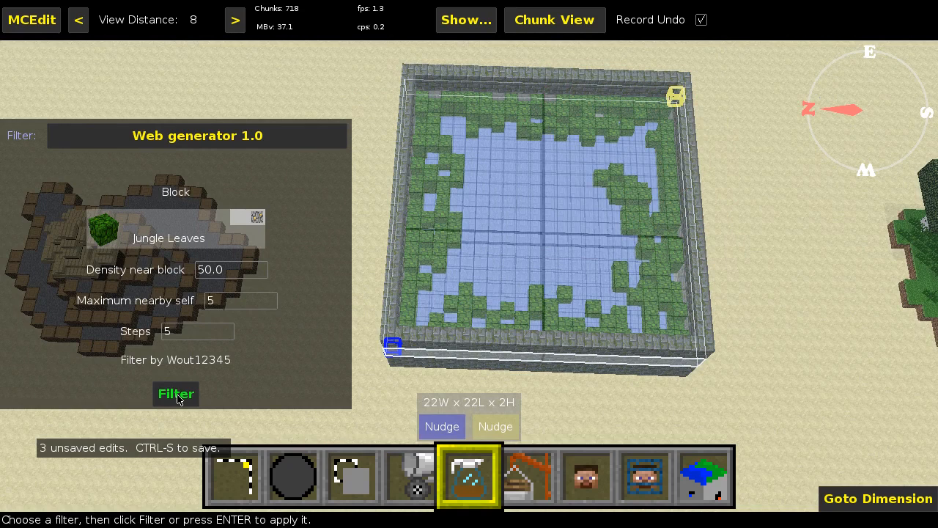
click(178, 396)
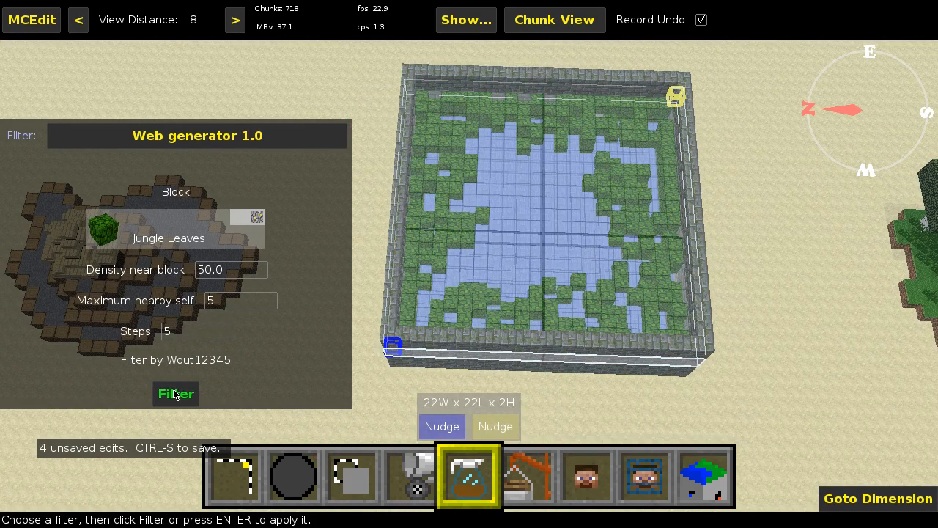
click(176, 394)
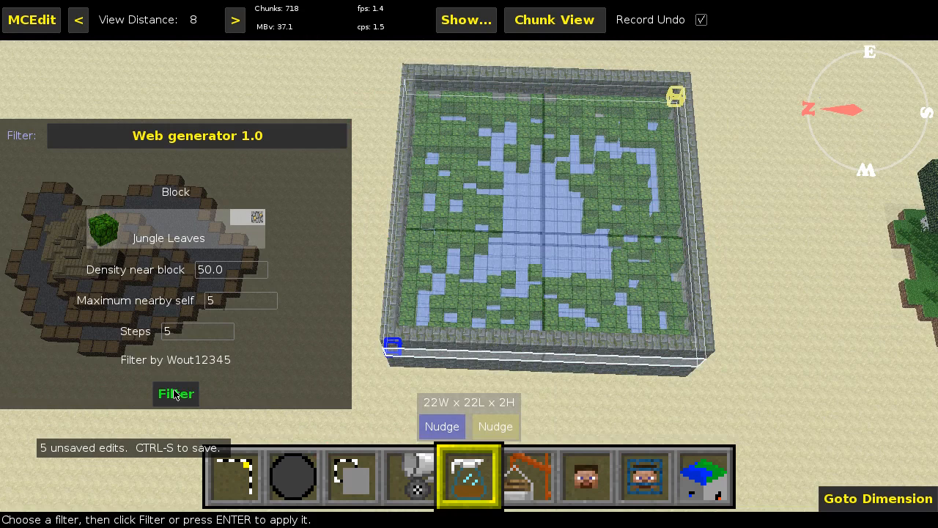
click(175, 393)
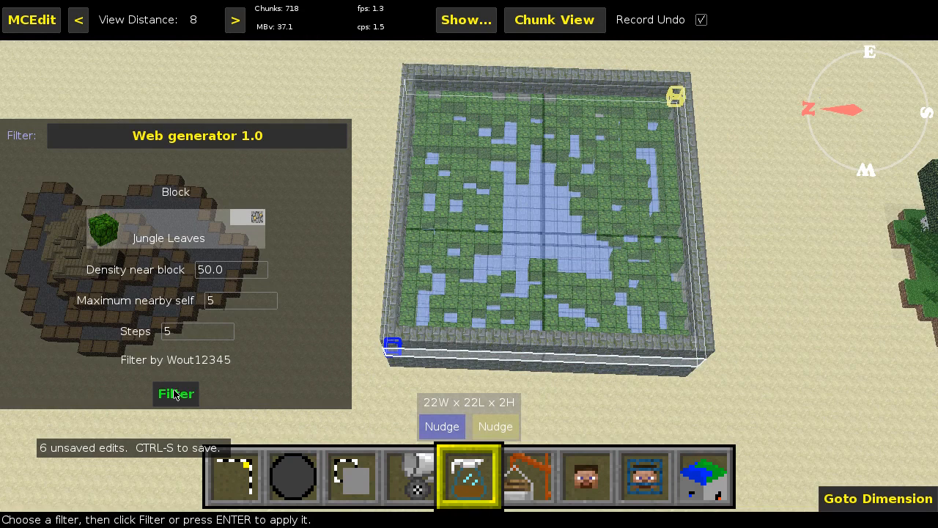
click(175, 395)
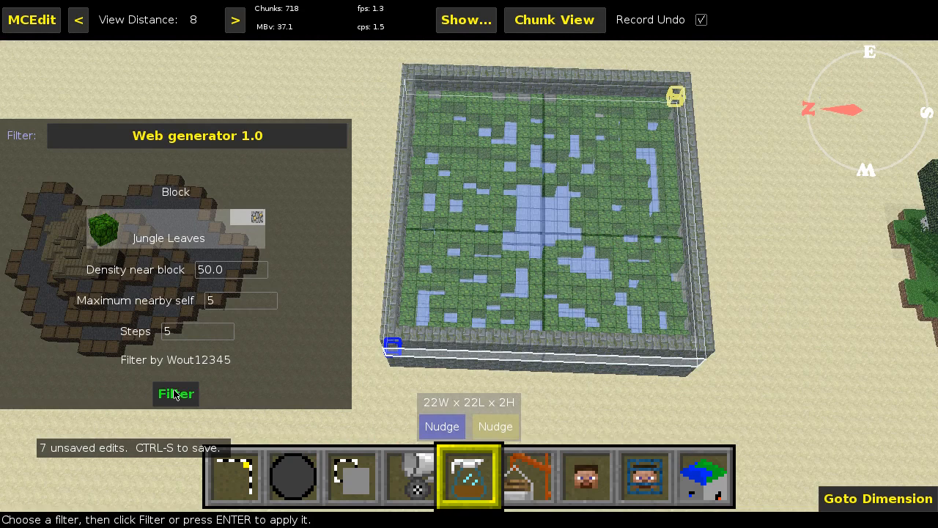
click(175, 394)
click(175, 393)
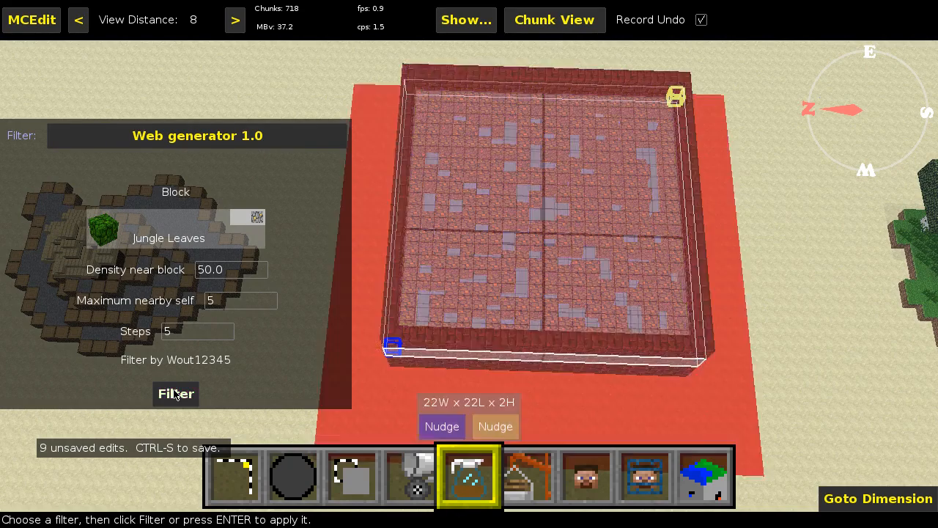
- Return to the selection tool and clear the selection around the leaf-covered basin
right_click(440, 288)
key(w)
right_click(438, 285)
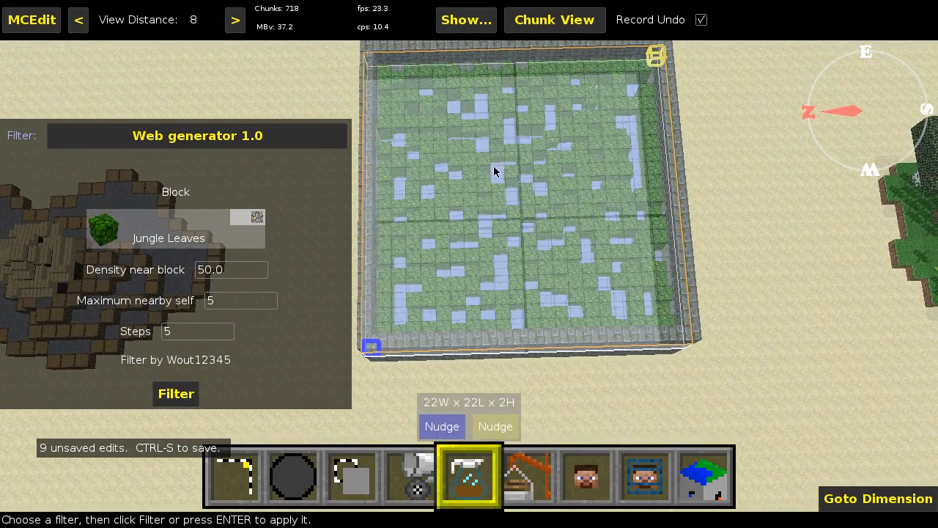
click(235, 475)
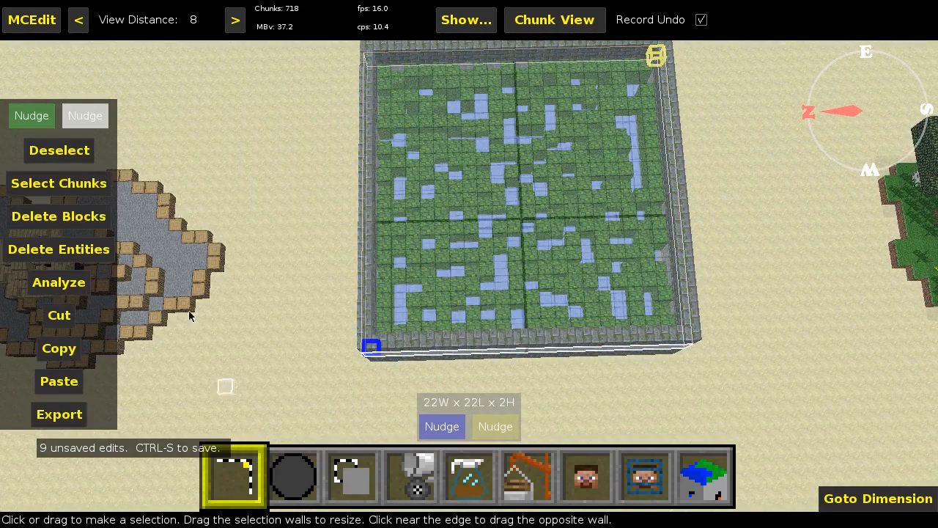
click(62, 148)
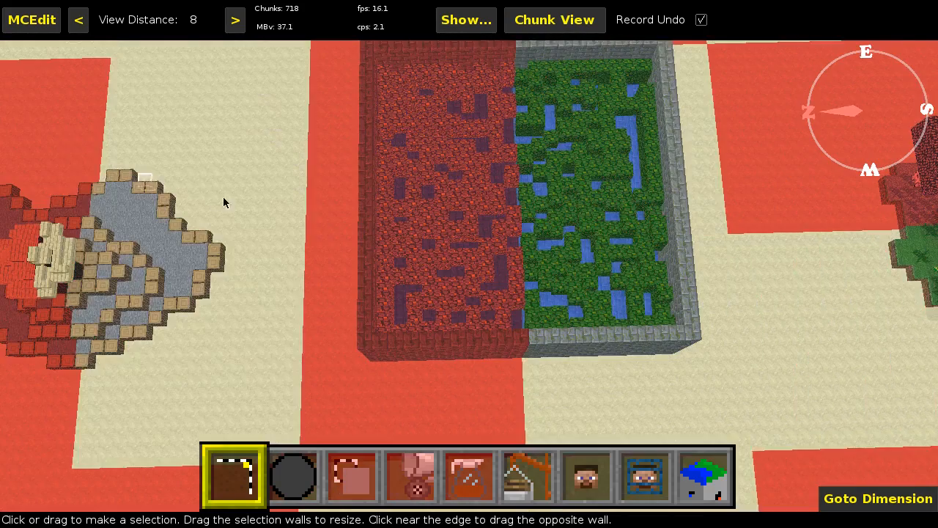
- Examine the generated jungle leaf web over the basin up close and from above
right_click(223, 198)
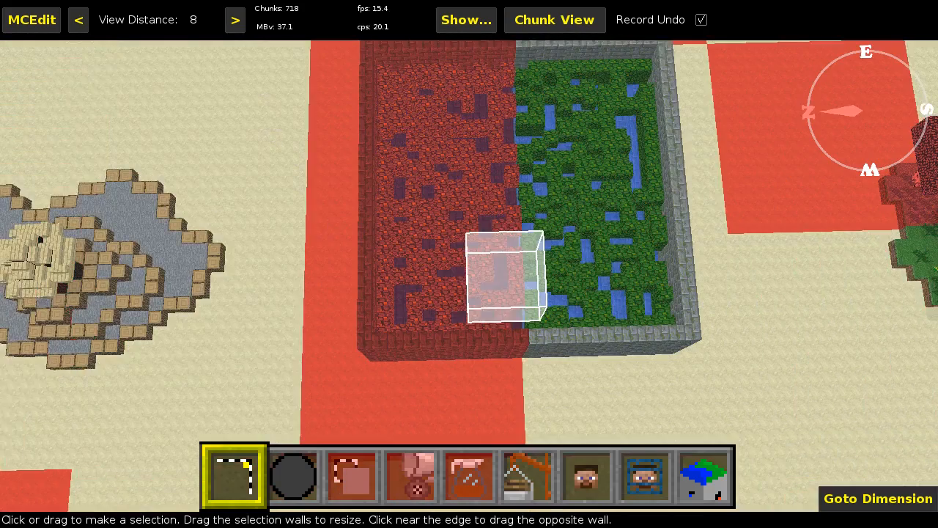
key(w)
key(w)
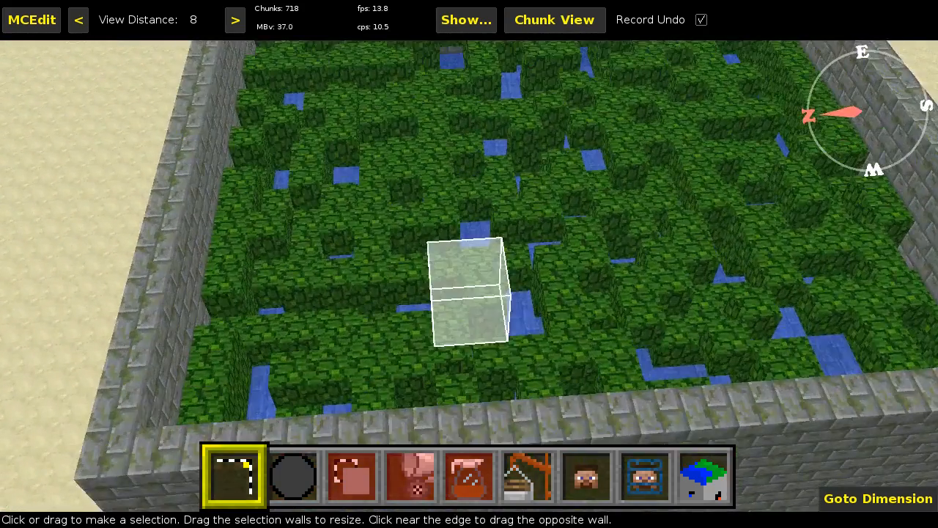
key(a)
key(d)
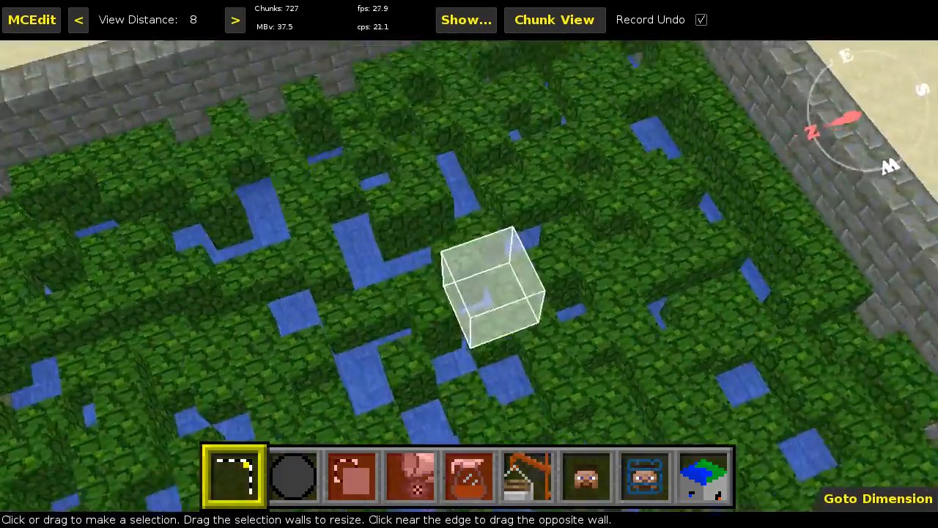
key(s)
- Switch to Minecraft and examine the leaf web over the walled water basin from inside the walls and from above
key(s)
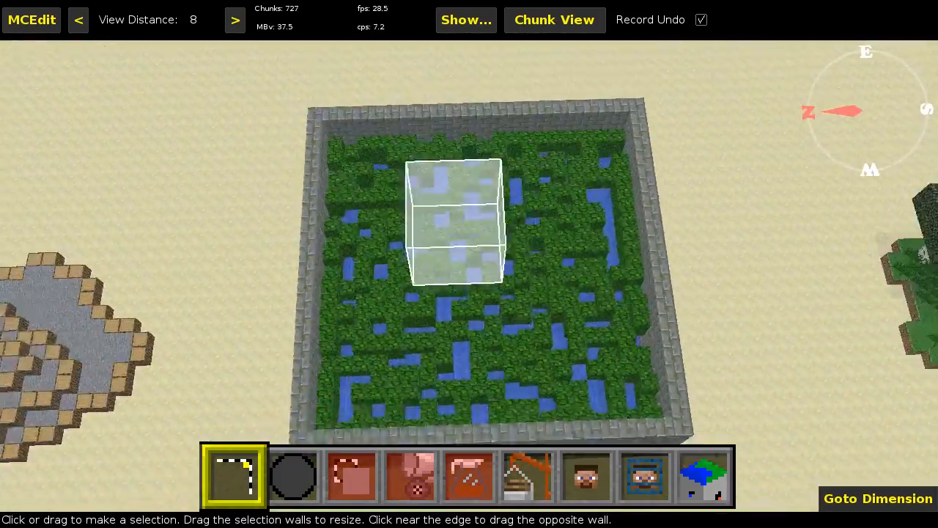
right_click(524, 257)
key(s)
key(w)
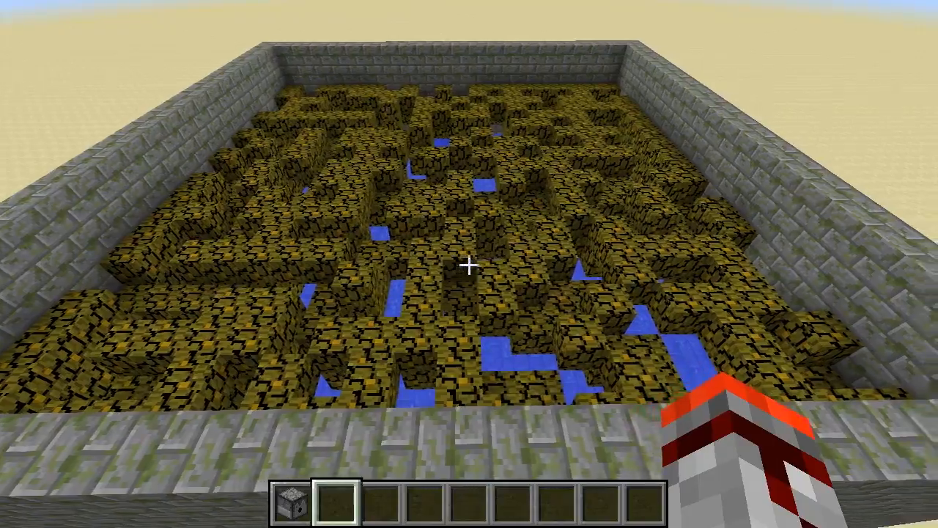
key(w)
key(w)
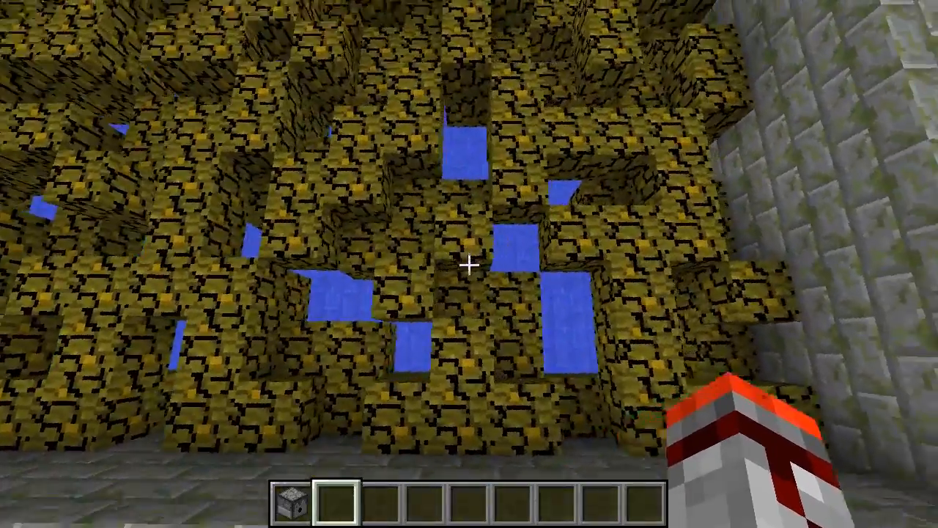
key(w)
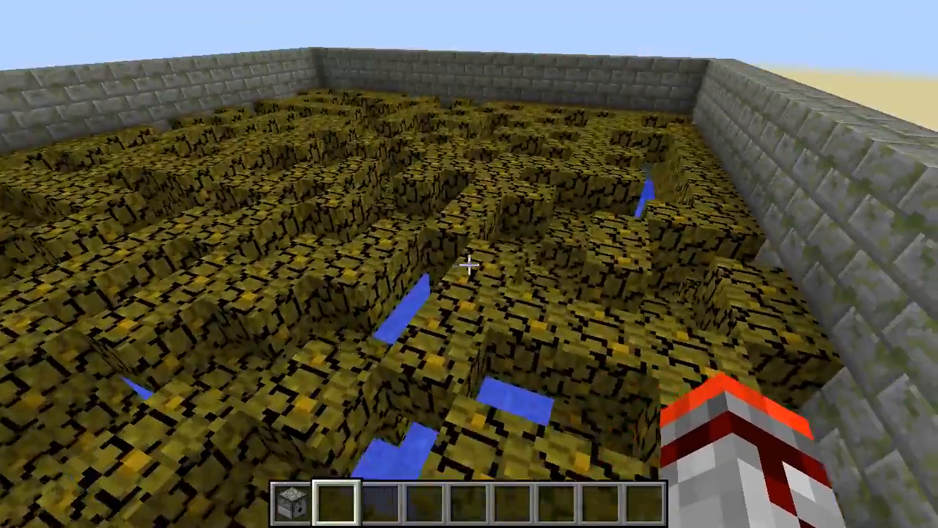
key(w)
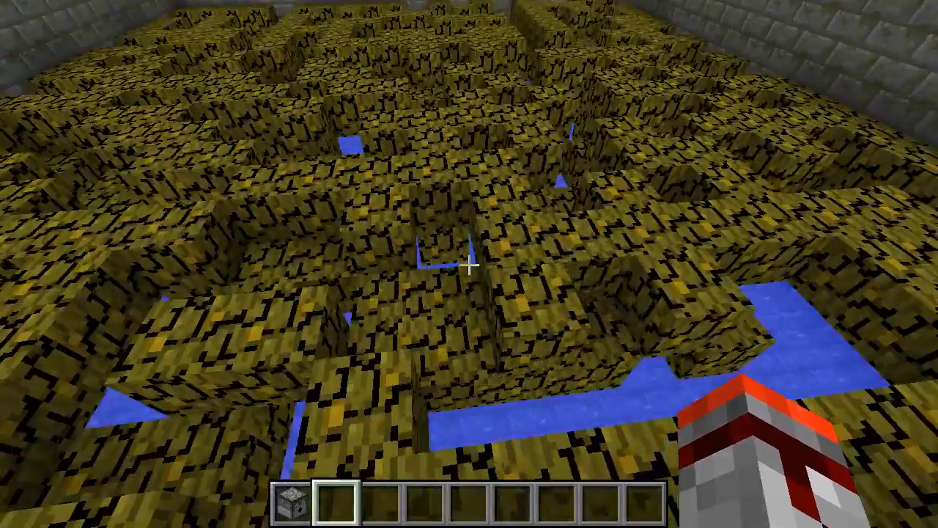
key(s)
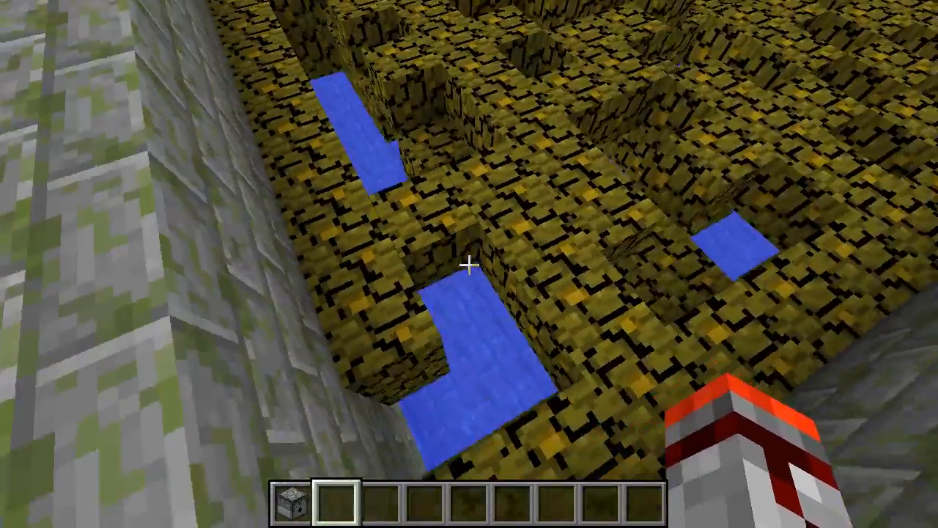
key(w)
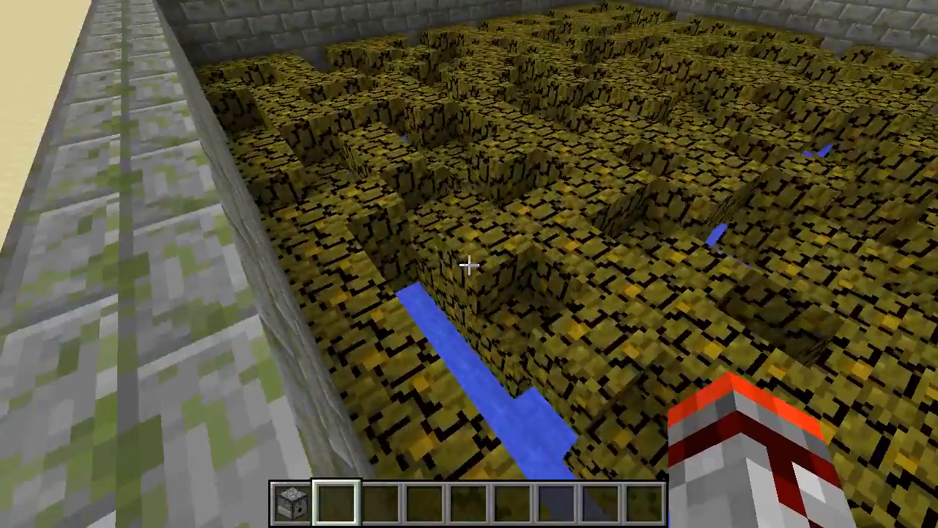
key(w)
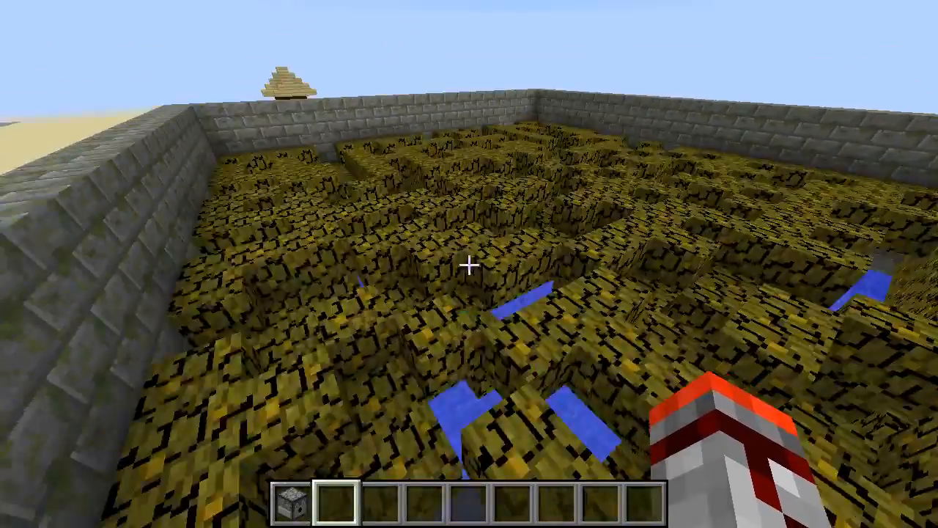
key(space)
key(space)
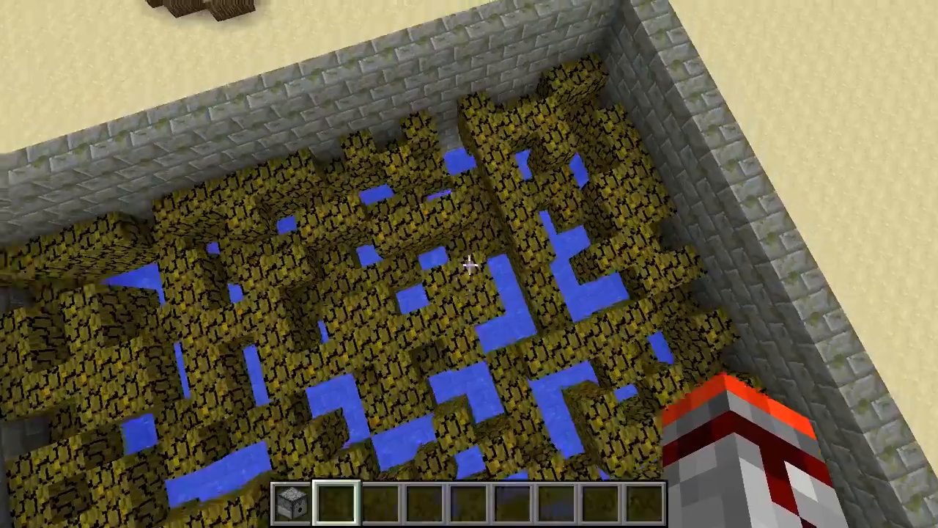
key(a)
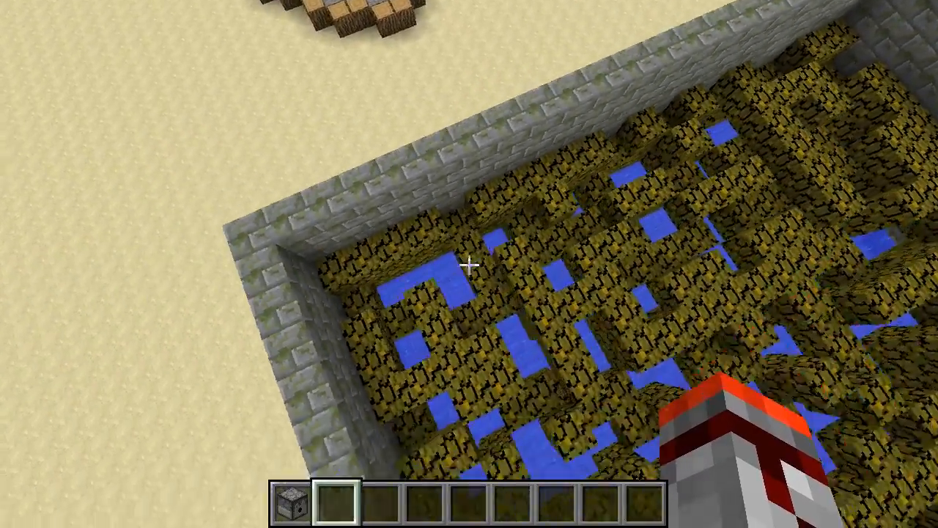
key(d)
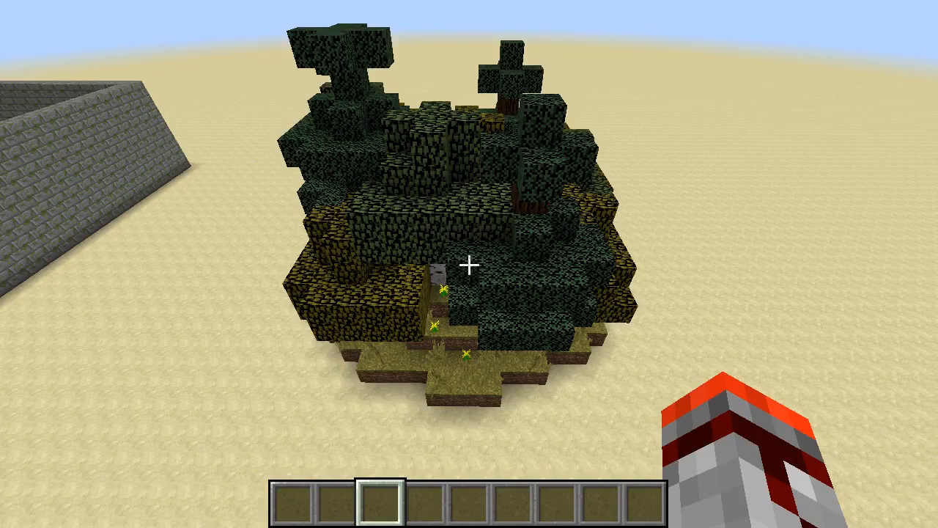
- Examine the tree-covered mound beside the basin from ground level and from above its canopy
key(shift)
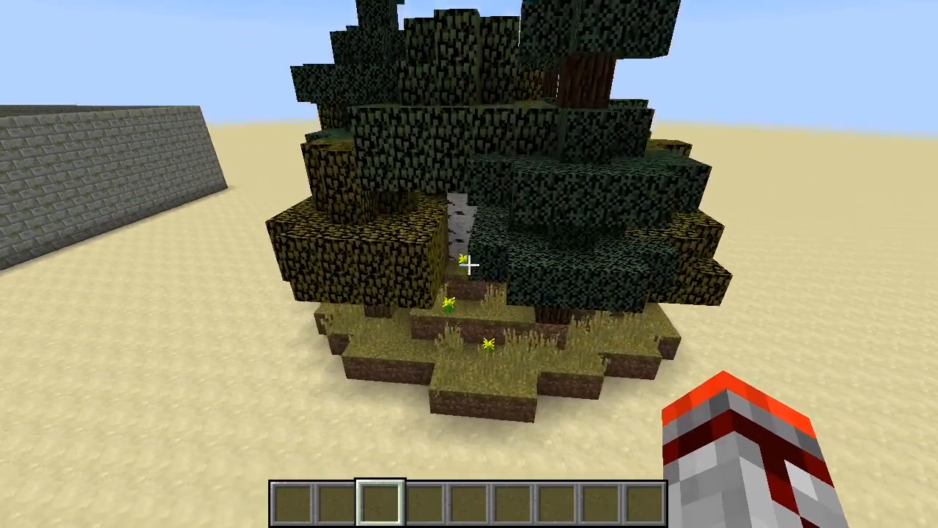
key(shift)
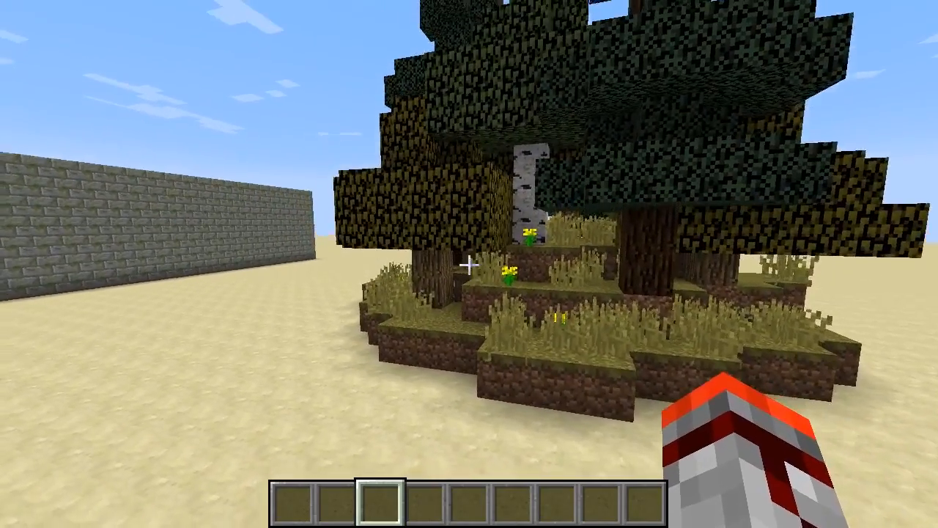
key(a)
key(shift)
key(w)
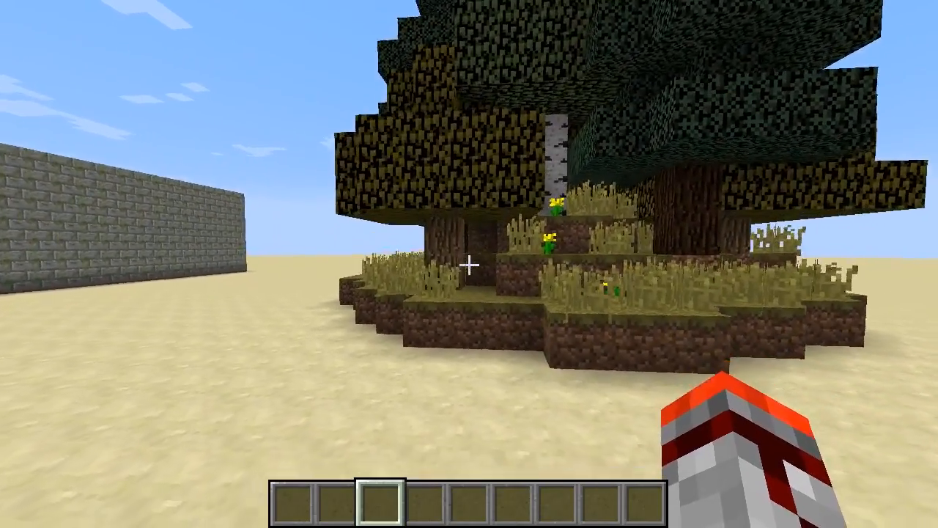
key(space)
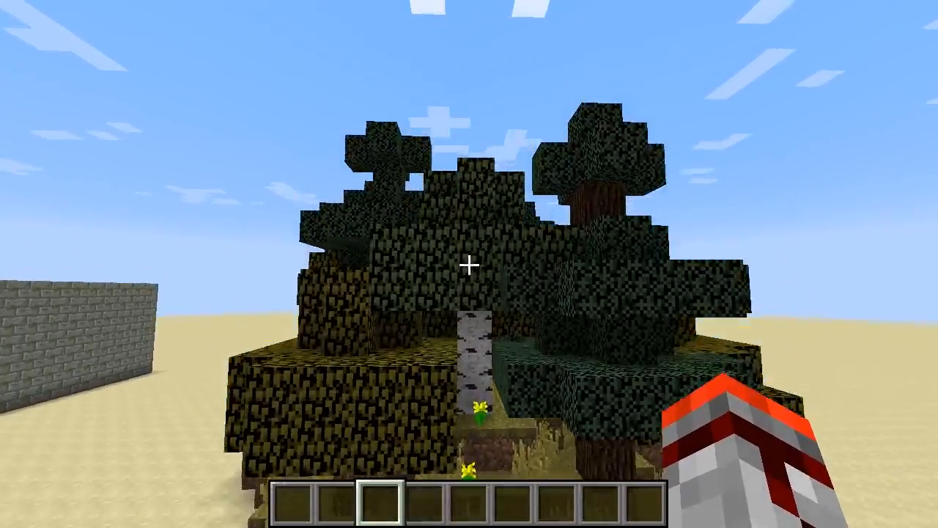
key(space)
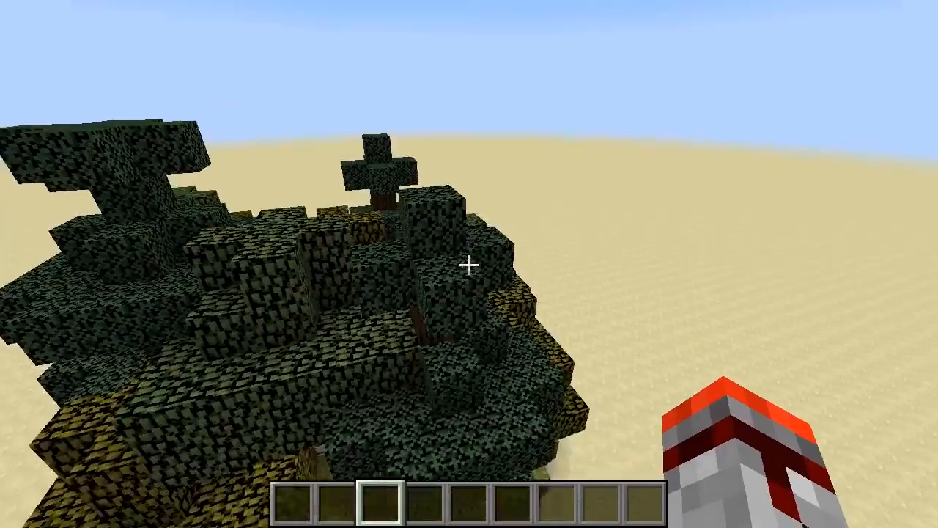
key(w)
key(s)
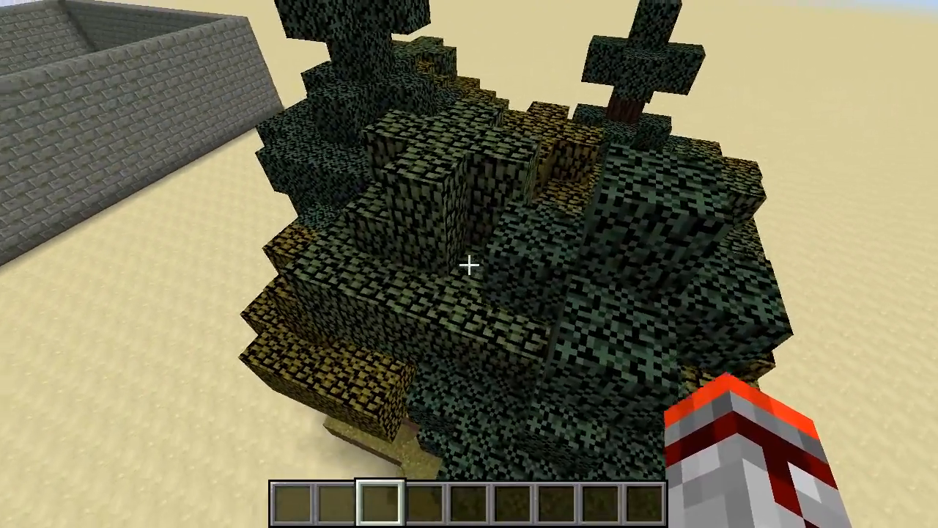
key(a)
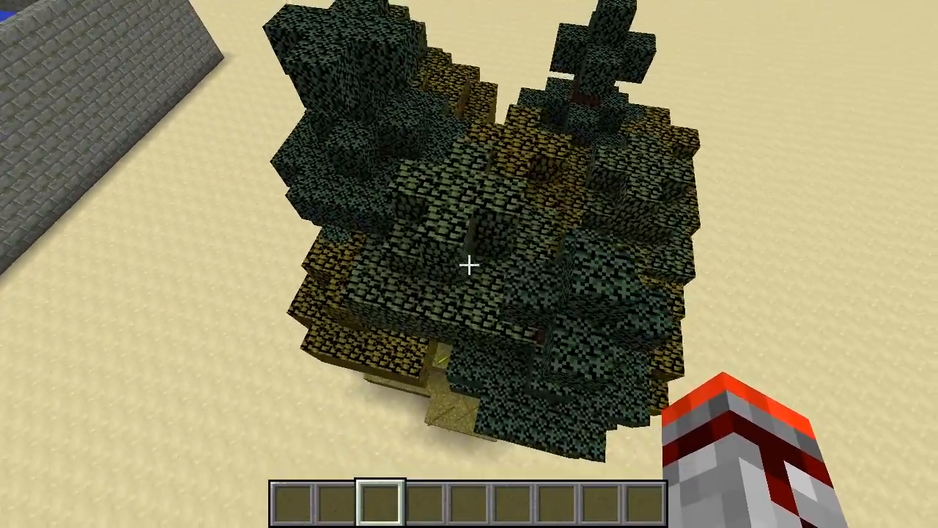
- Inspect the trunks, tall grass and yellow flowers beneath the mound's canopy from several angles up close
key(shift)
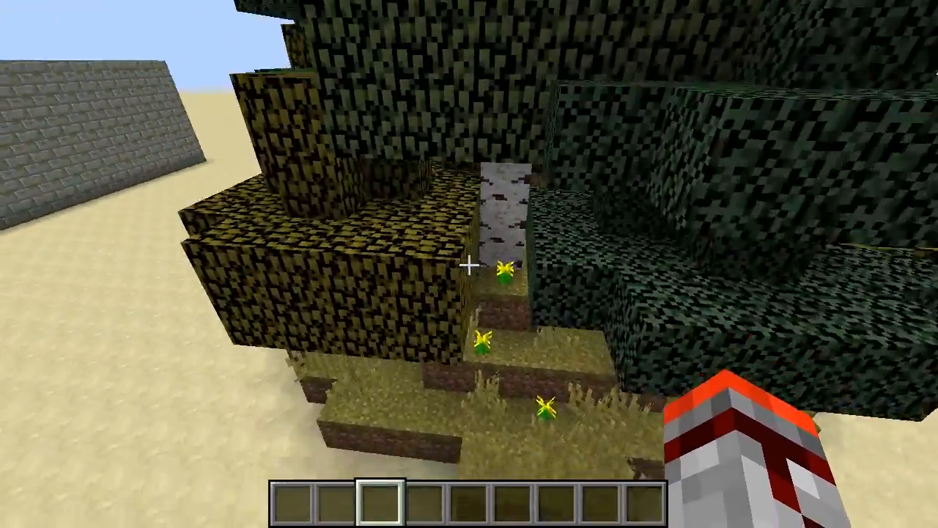
key(a)
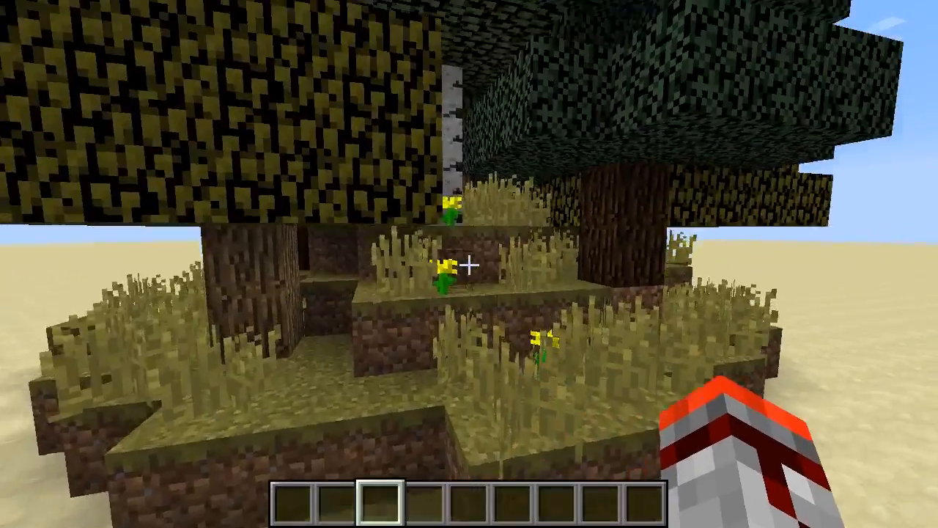
key(d)
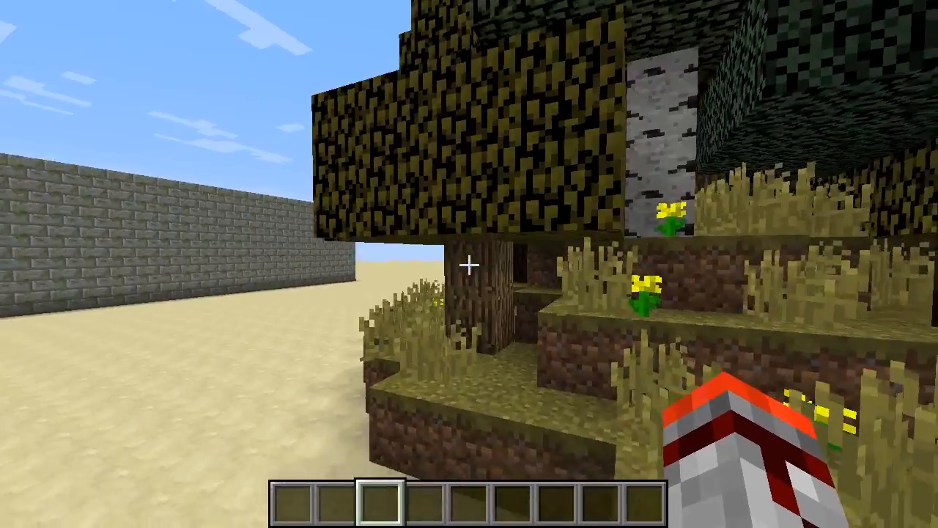
key(w)
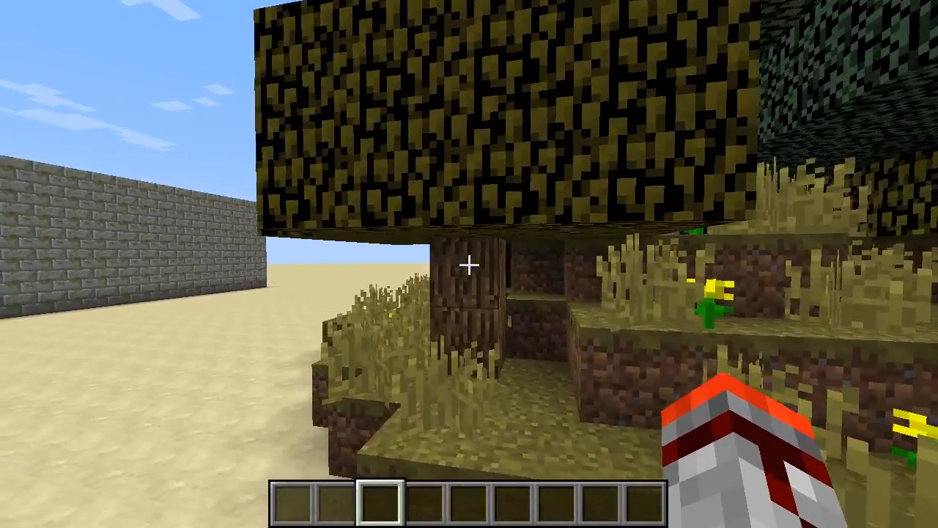
key(s)
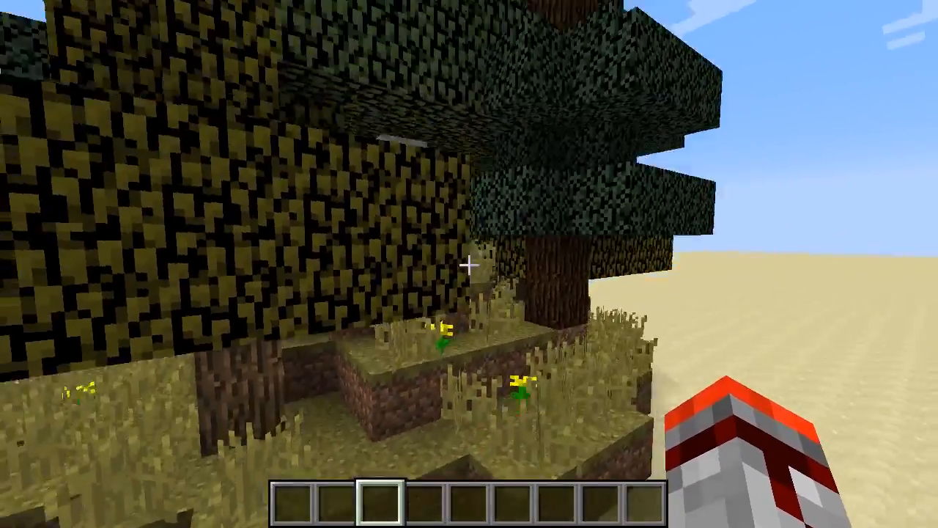
key(space)
key(shift)
key(d)
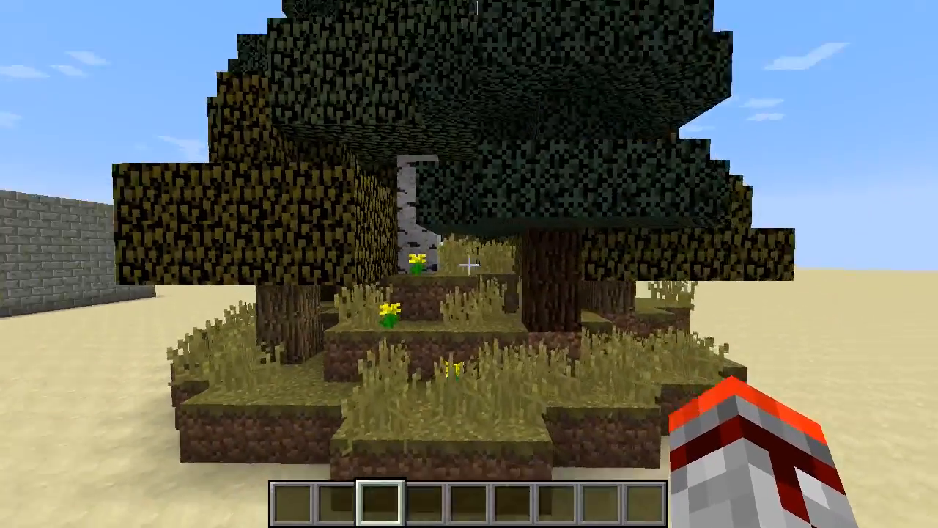
key(space)
key(shift)
key(a)
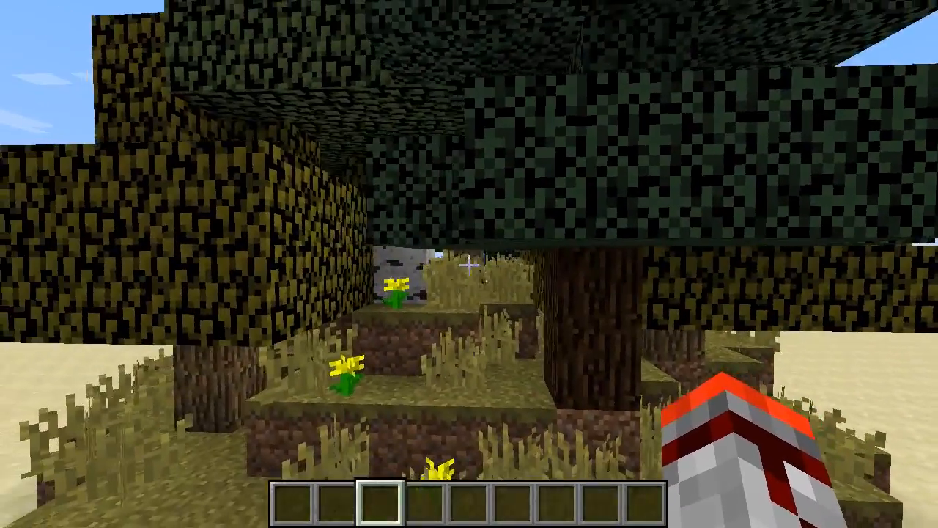
key(d)
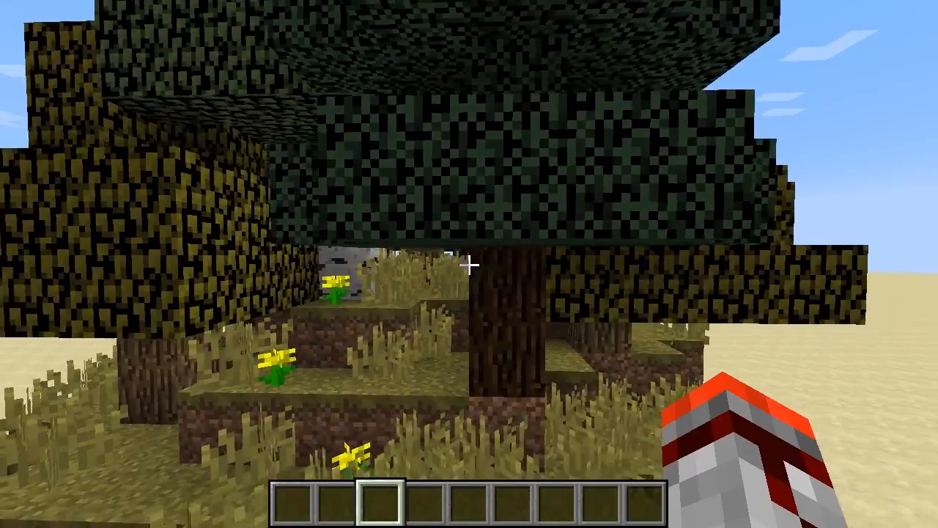
key(a)
key(s)
key(d)
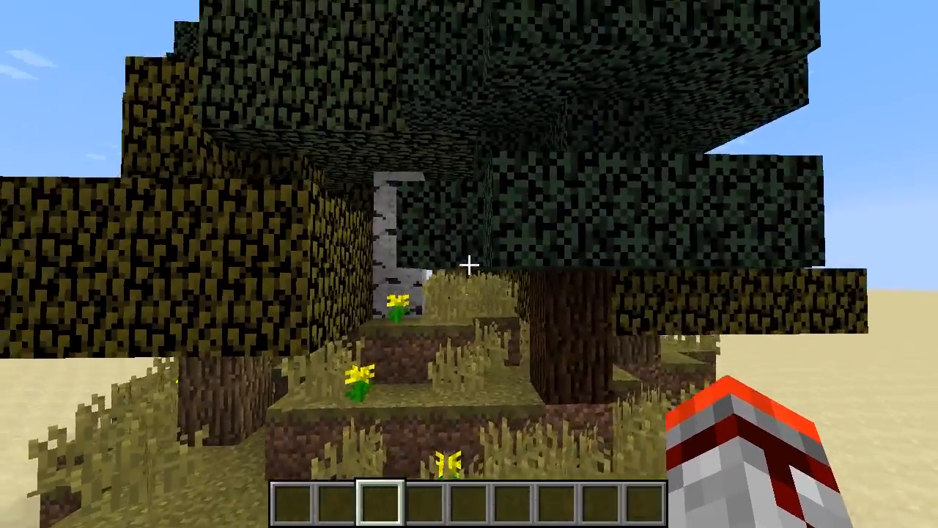
- Review the whole forested mound from a distance and from an elevated viewpoint
key(space)
key(s)
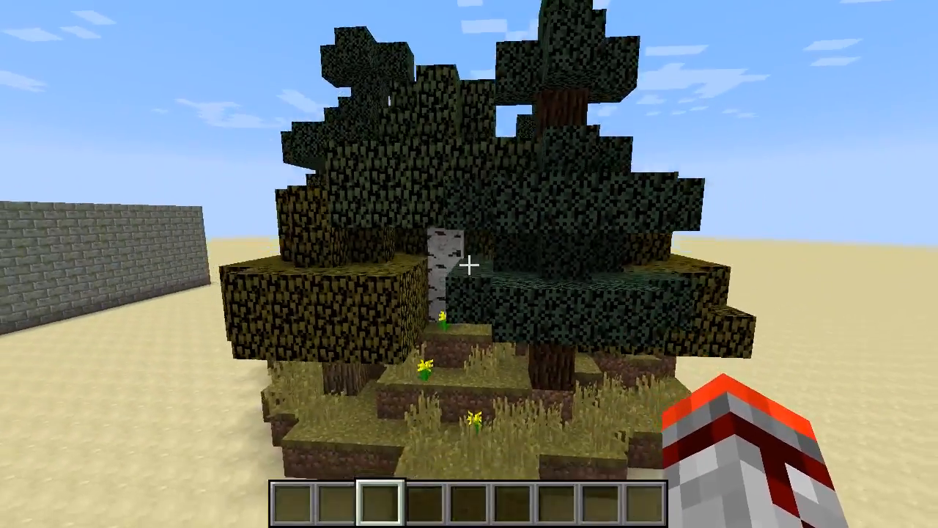
key(space)
key(space)
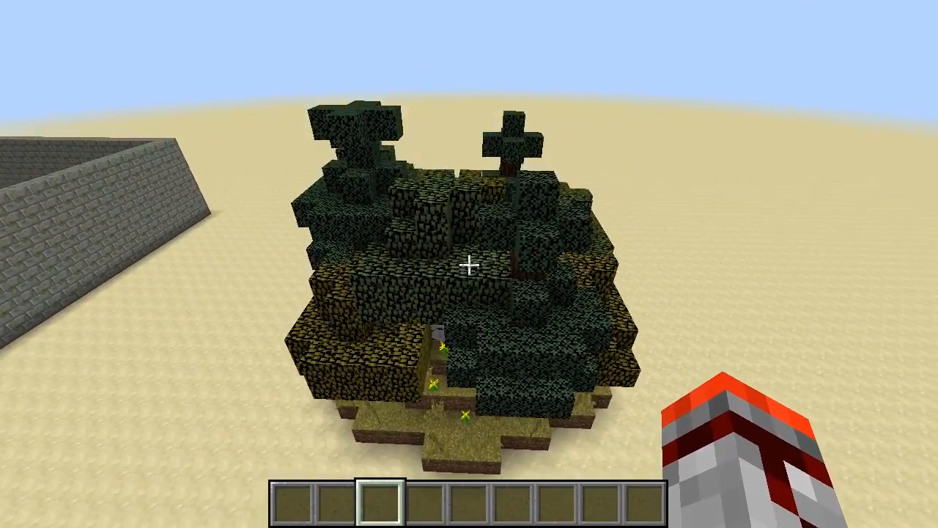
key(w)
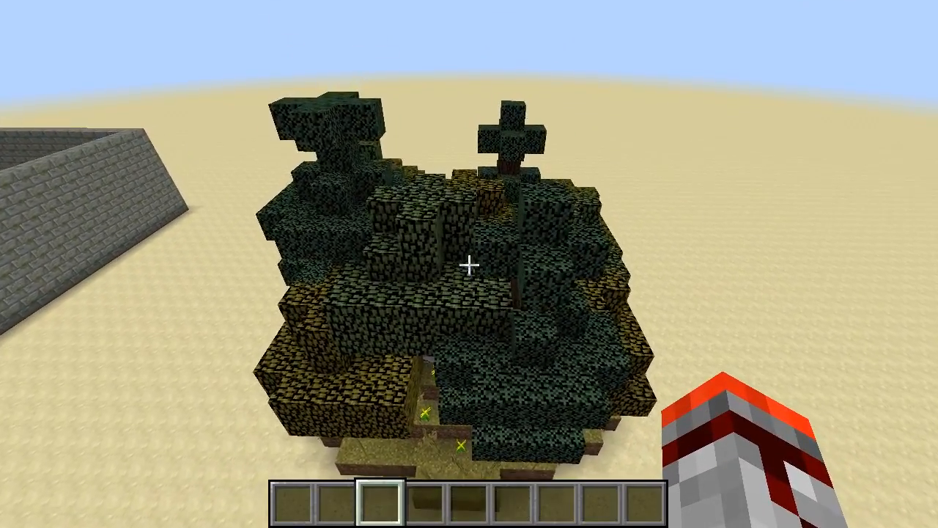
key(a)
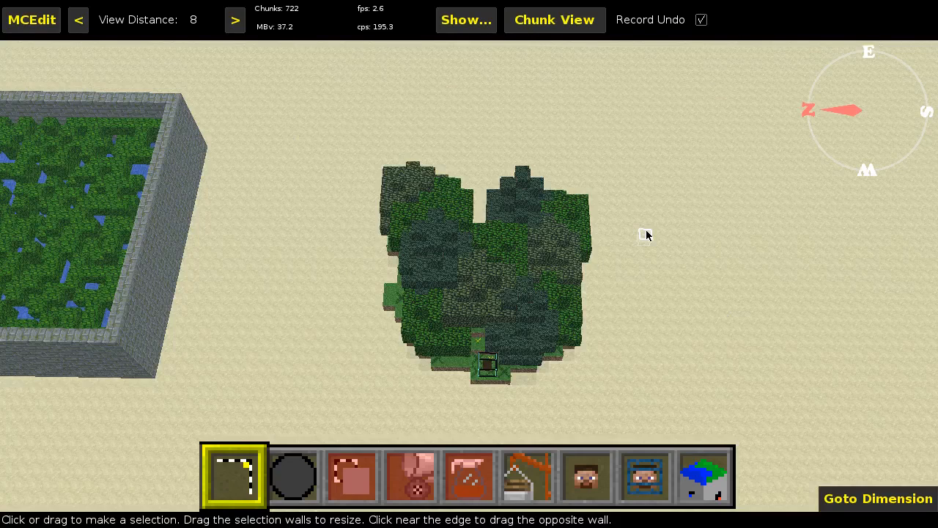
- In MCEdit, select the footprint of the forested mound between two opposite corners around its trees
right_drag(646, 234, 640, 249)
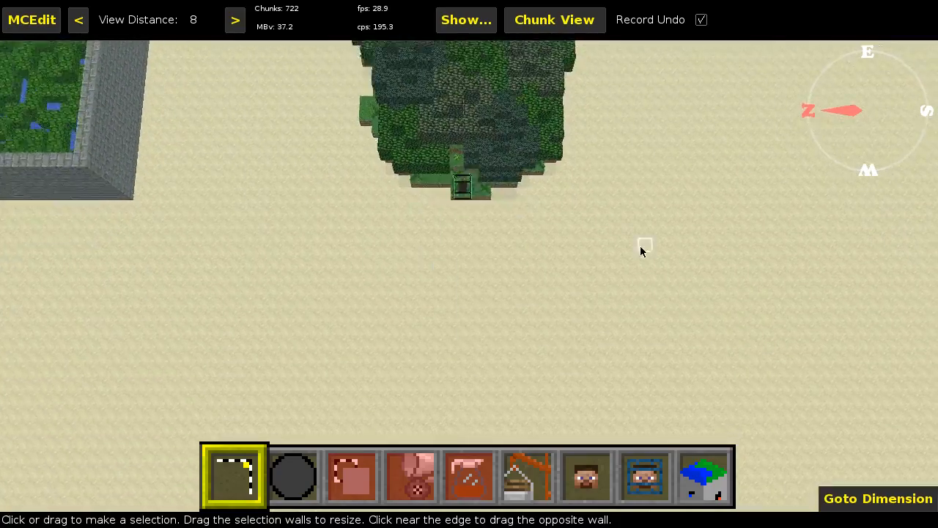
key(w)
key(d)
click(552, 281)
key(w)
key(a)
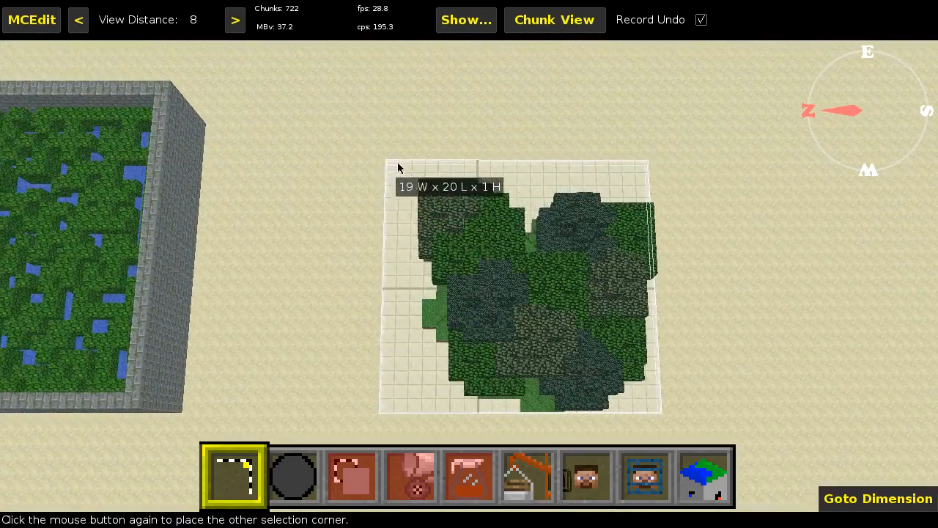
click(427, 188)
- Nudge the blue selection corner upward and sideways to fit the selection's lower boundary above the mound's soil
right_drag(479, 217, 476, 106)
key(z)
key(s)
key(w)
click(455, 420)
key(q)
key(q)
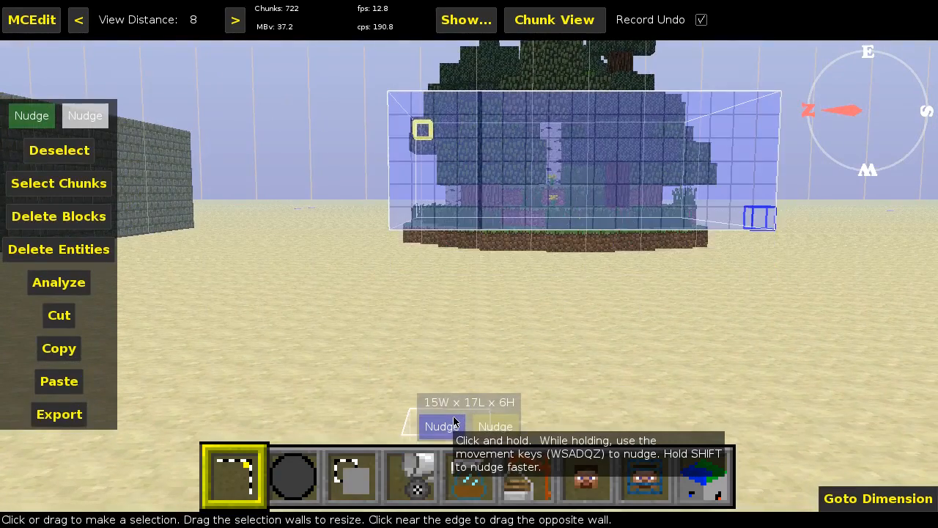
key(d)
key(q)
key(a)
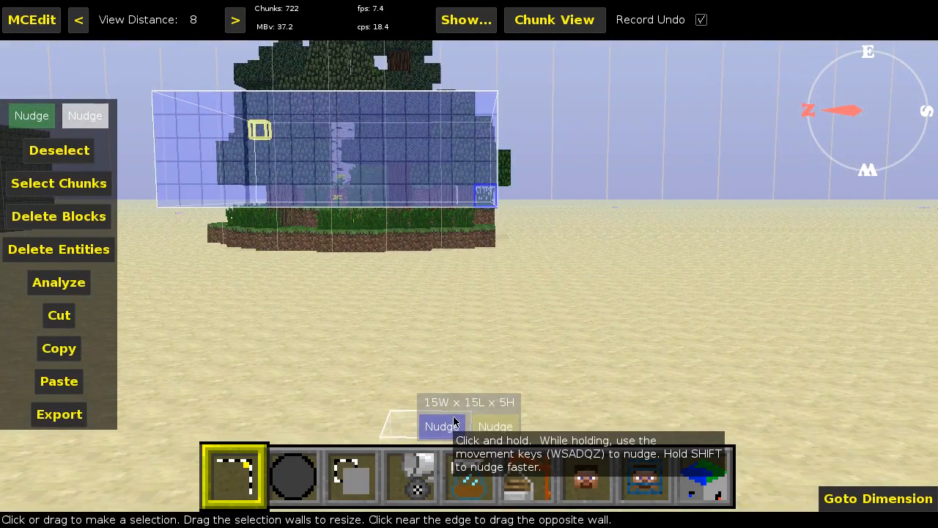
key(q)
- Nudge the yellow selection corner upward to enclose the treetops in a selection 15 wide, 16 long and 10 high
click(478, 426)
key(q)
key(q)
key(q)
key(q)
key(q)
key(q)
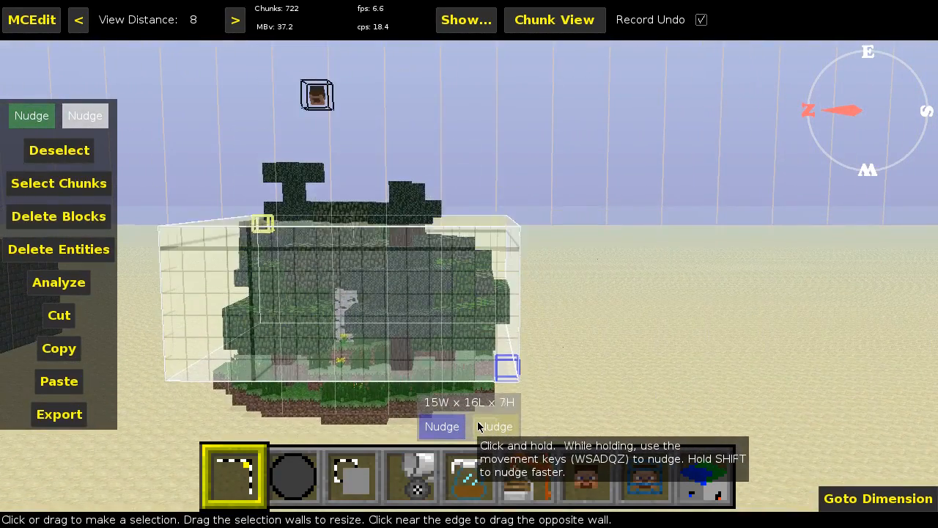
key(z)
right_click(478, 426)
key(w)
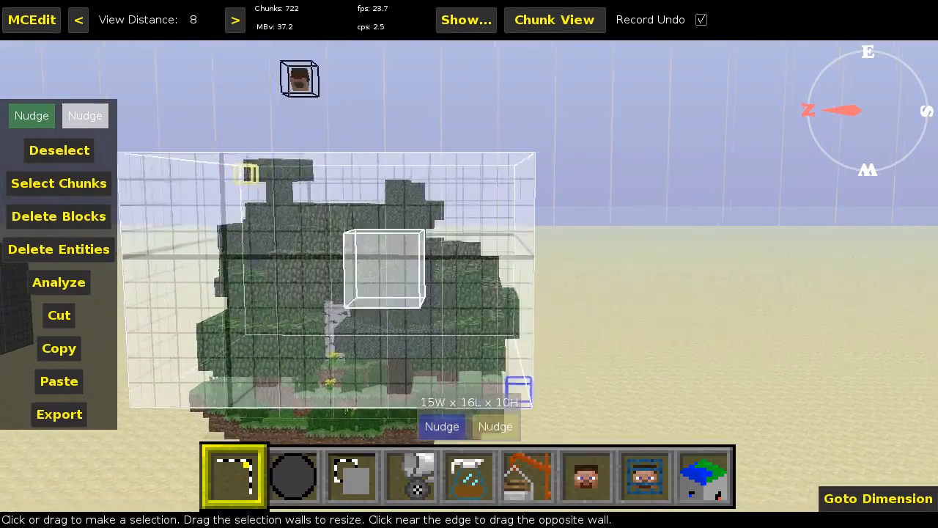
- Inspect the selection box around the mound's trees from several sides and from above
key(a)
key(s)
key(a)
key(w)
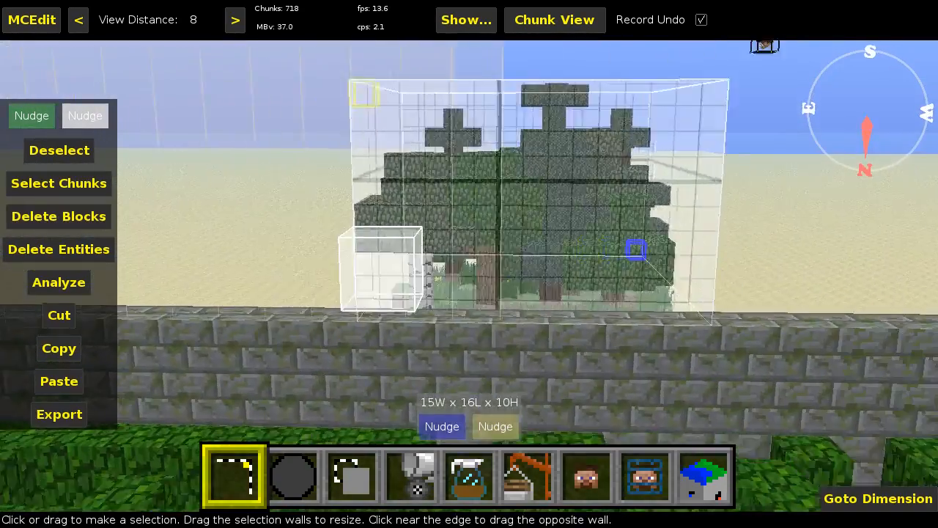
key(w)
key(d)
key(d)
key(s)
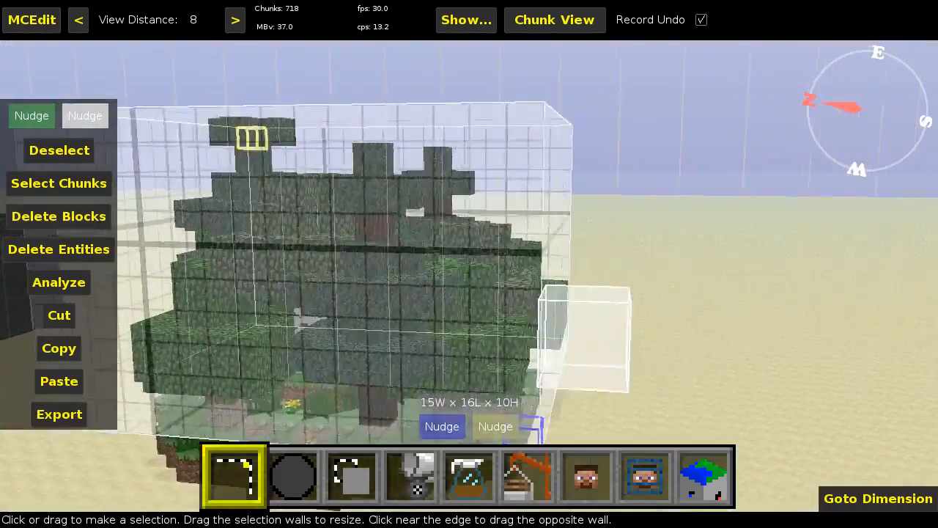
key(d)
key(a)
key(space)
right_click(542, 307)
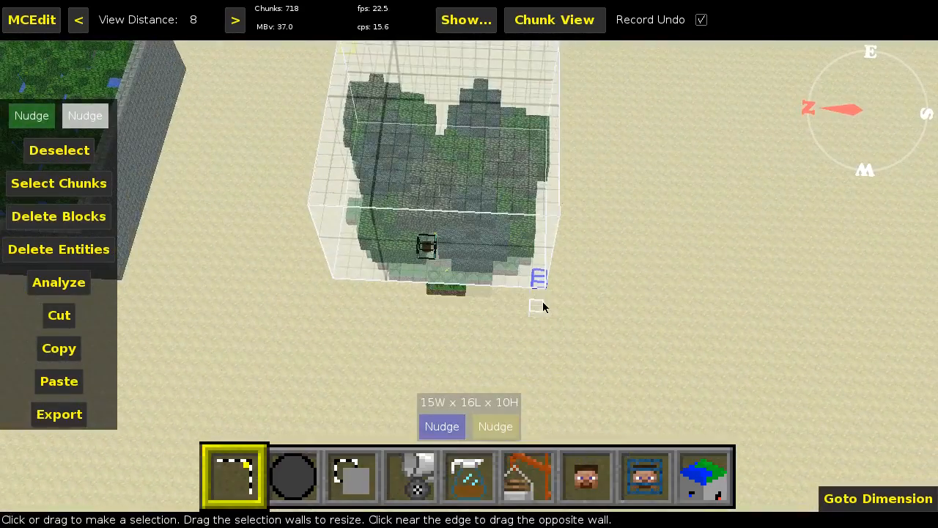
- Switch to the filter tool and choose the Woolifier 1.0 filter for the selected trees
click(473, 482)
key(a)
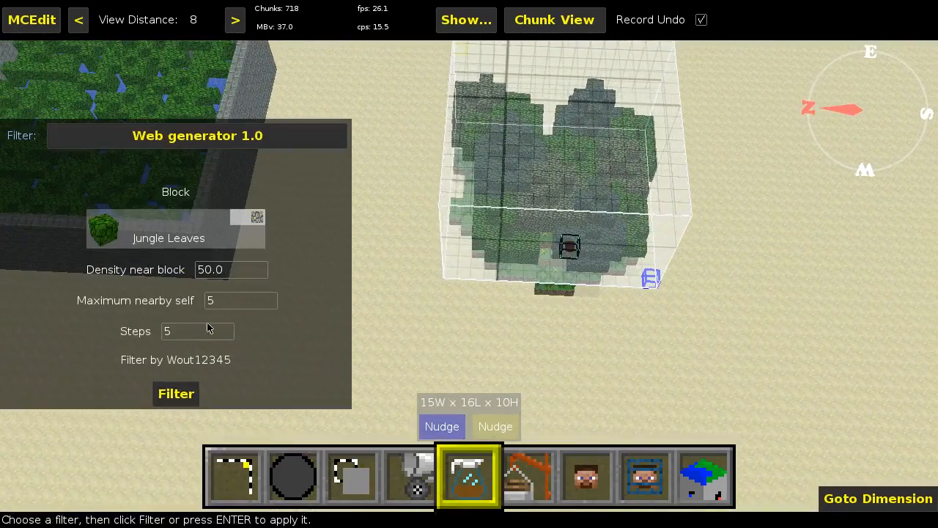
click(170, 150)
scroll(110, 381, down, 7)
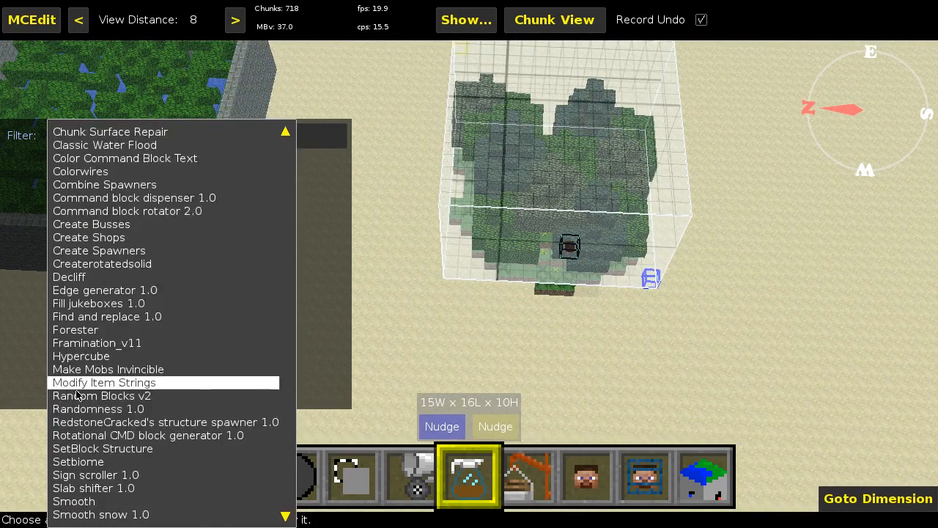
click(113, 502)
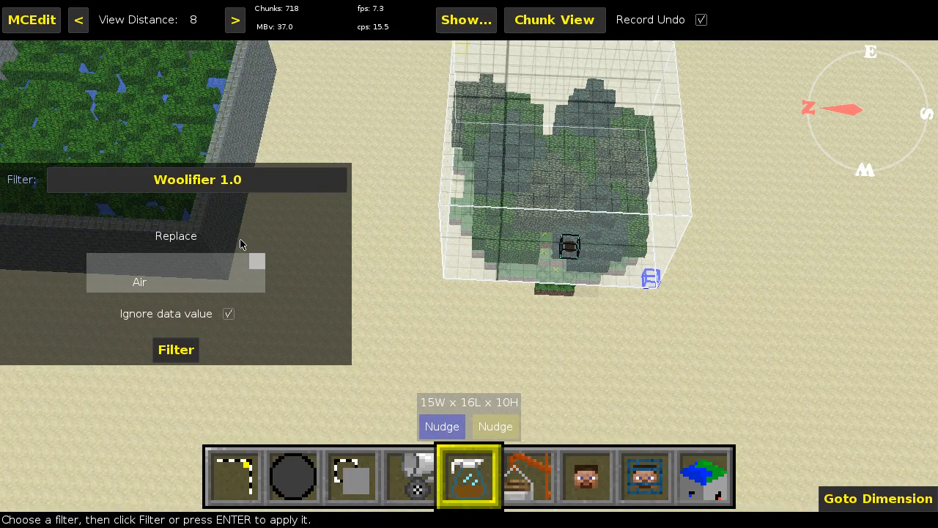
- Set Leaves (18:0) as the block to replace and apply the Woolifier filter to the selection
click(218, 285)
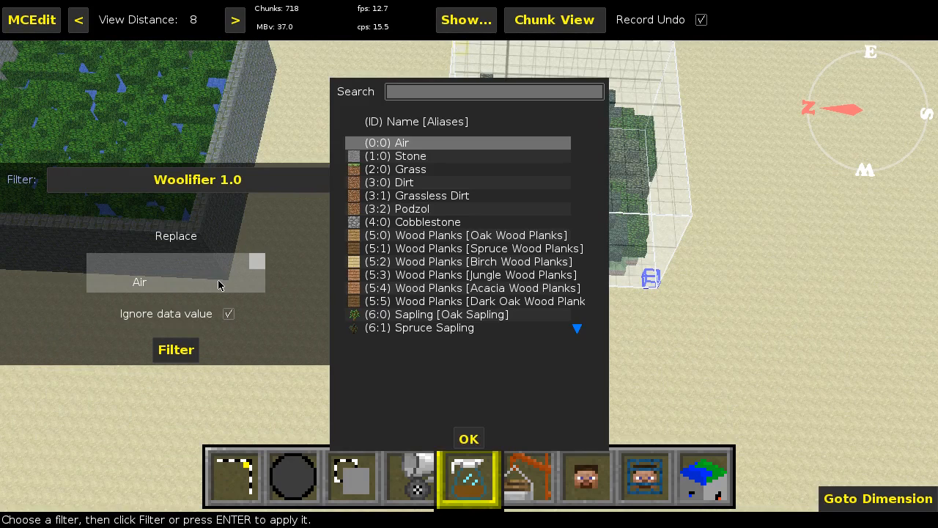
click(419, 92)
text(leaves)
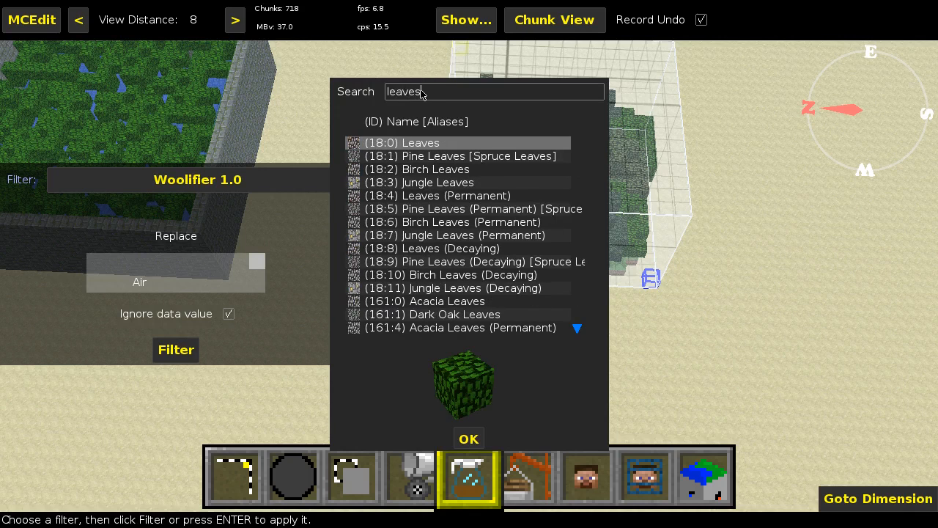
click(469, 439)
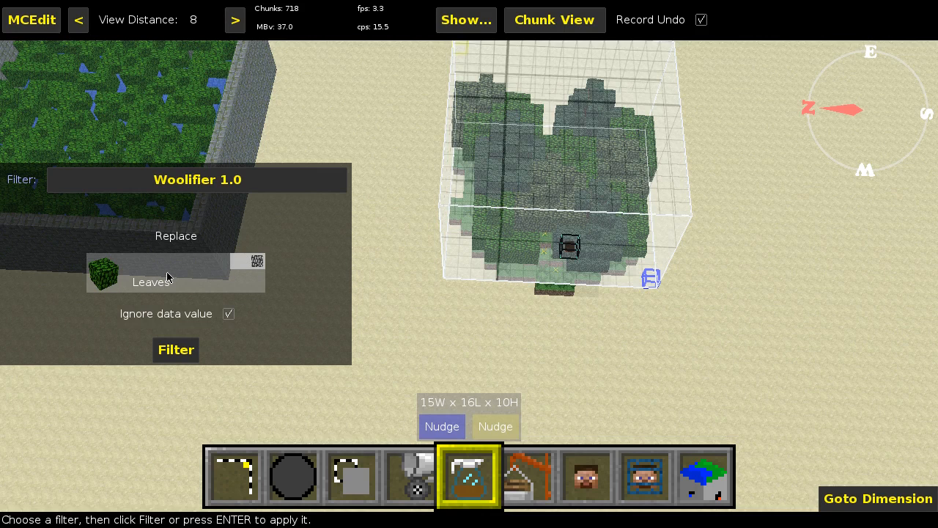
click(174, 347)
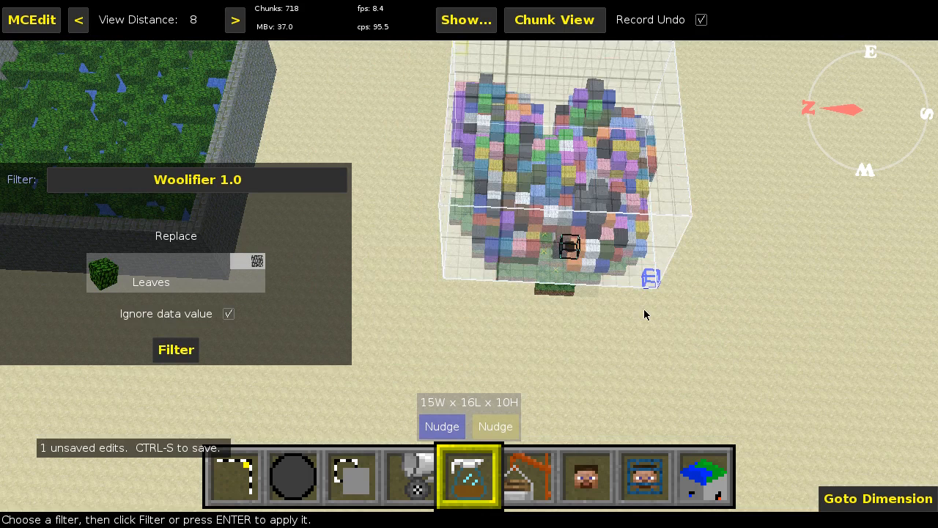
- Save the world edits and clear the selection around the mound's trees
right_drag(645, 314, 703, 314)
key(ctrl+s)
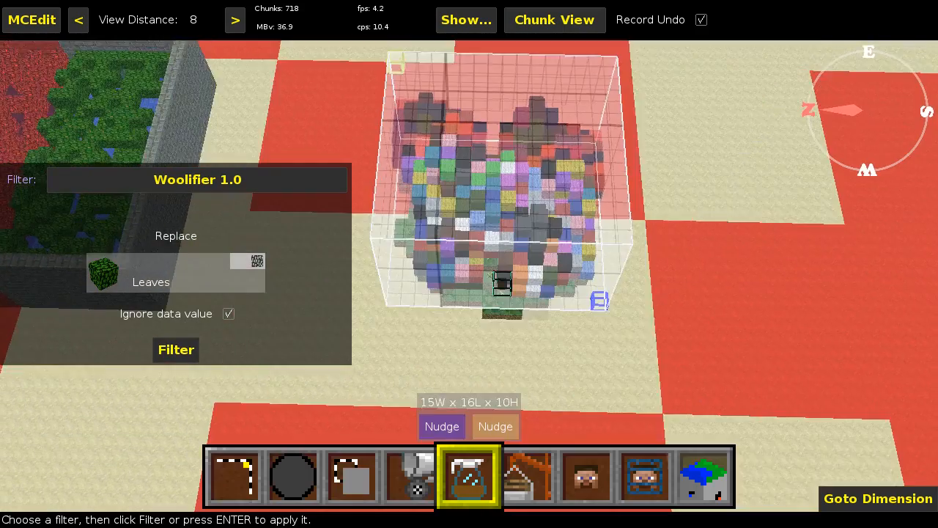
right_click(637, 266)
key(w)
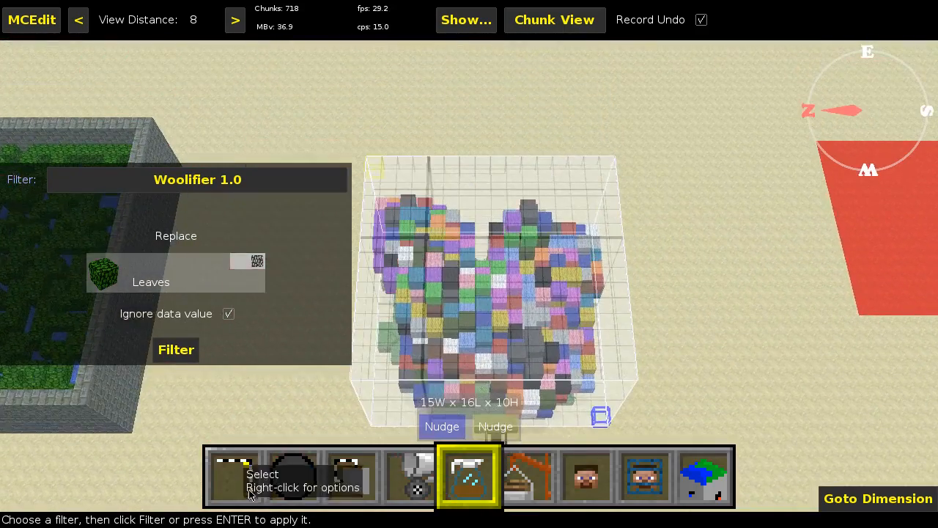
click(240, 469)
click(59, 149)
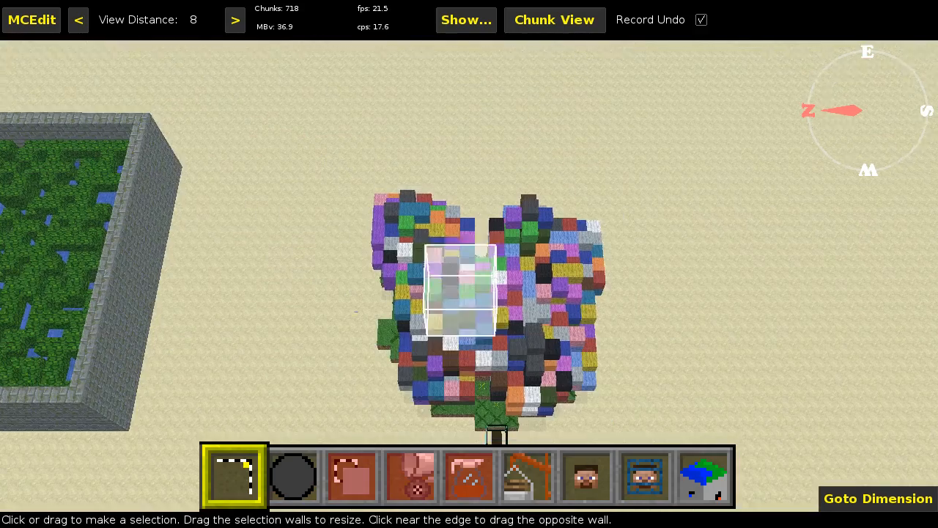
- Examine the wool-covered treetops from above, both close up and from higher viewpoints
key(w)
key(q)
key(z)
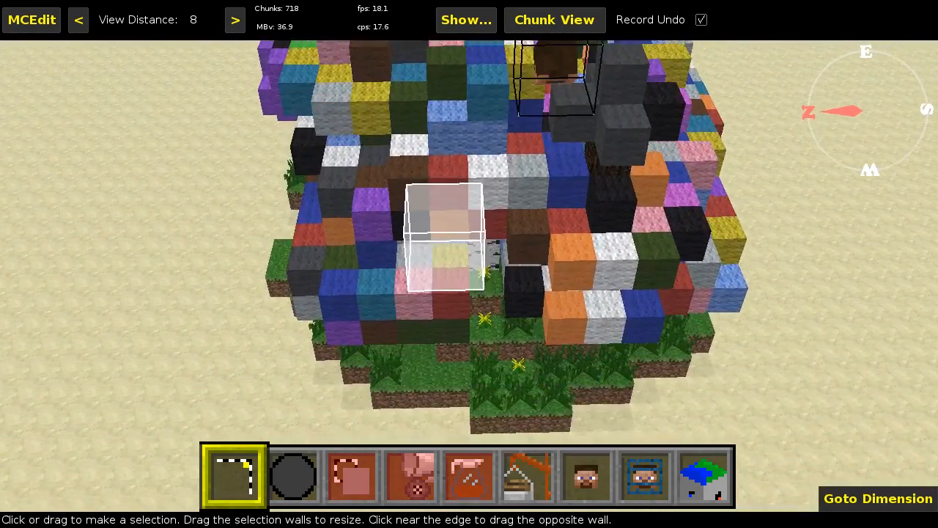
key(q)
key(q)
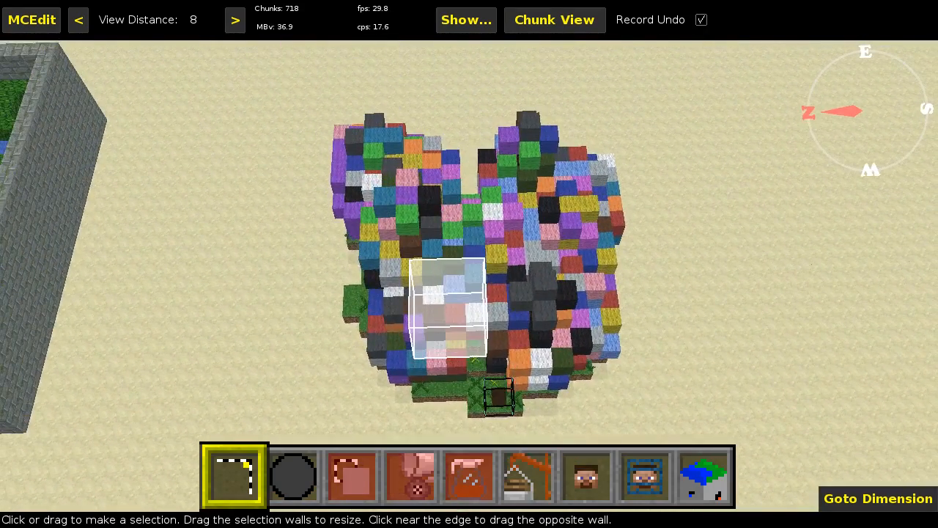
key(q)
key(q)
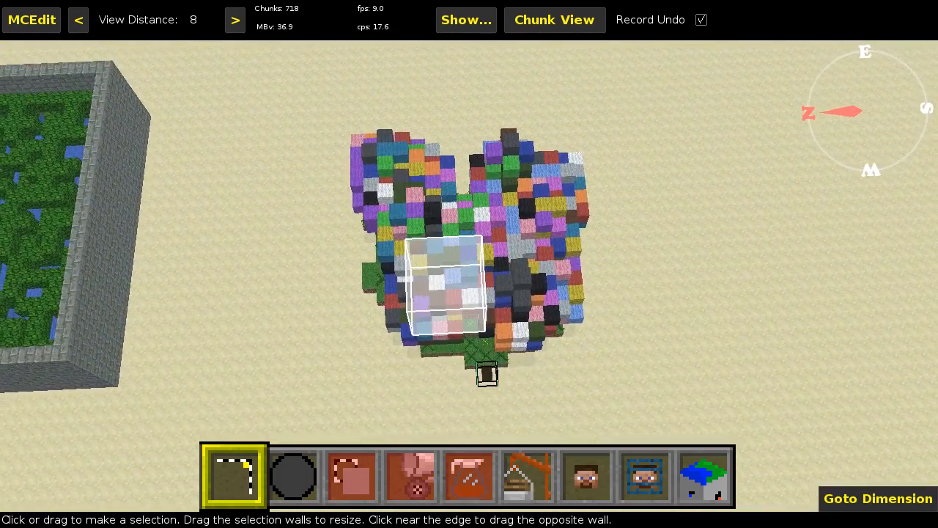
key(z)
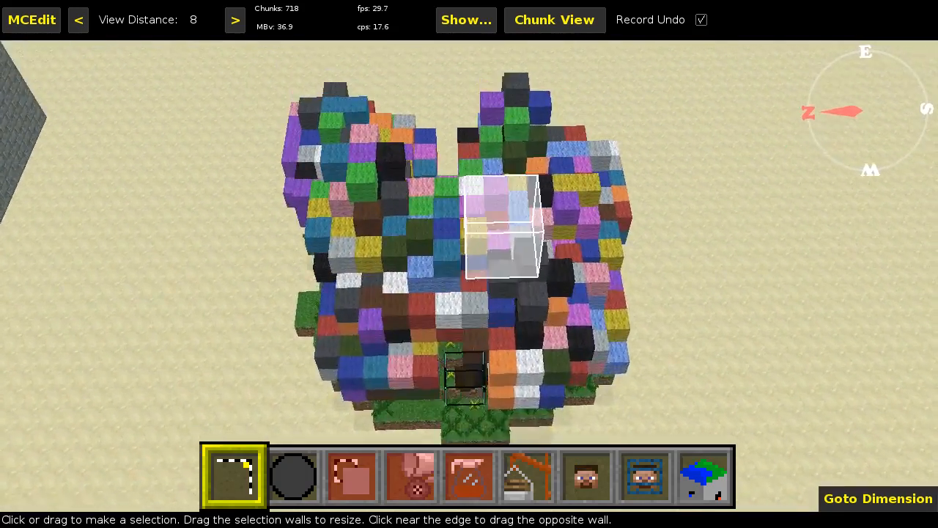
key(z)
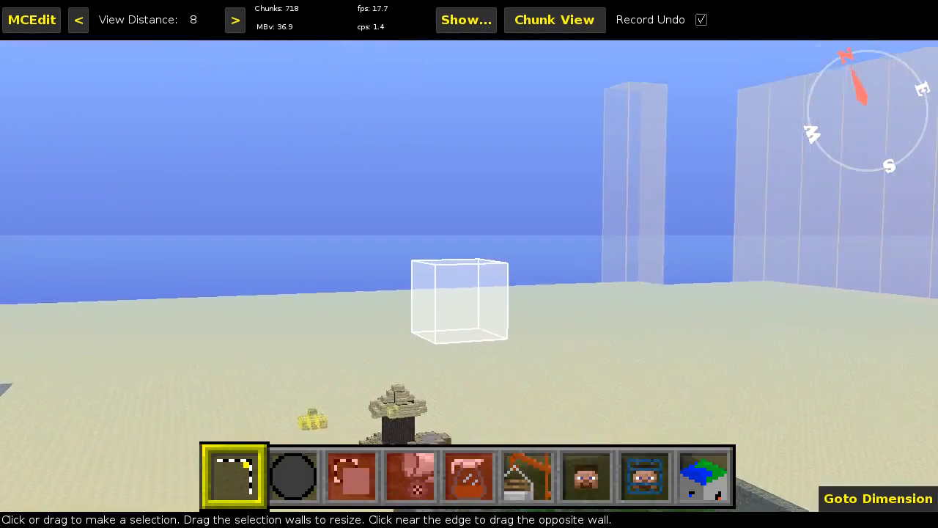
key(q)
key(q)
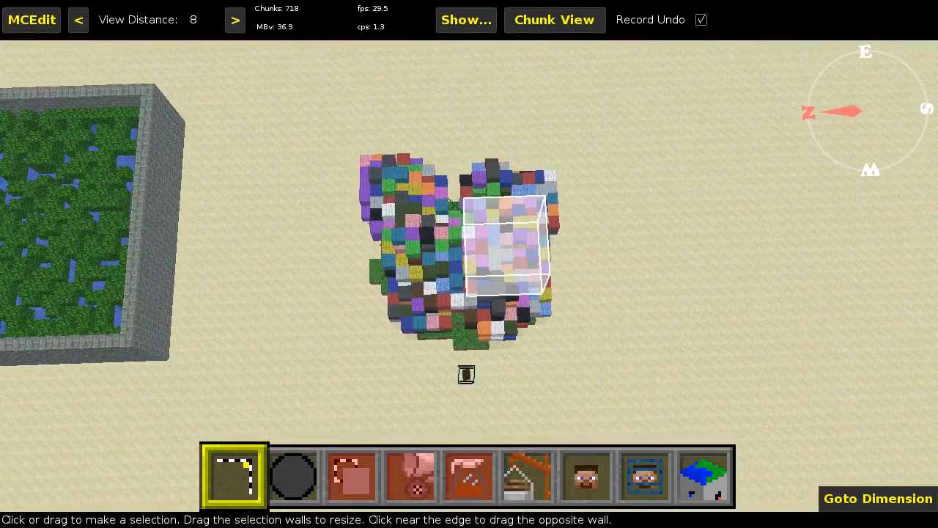
key(z)
key(s)
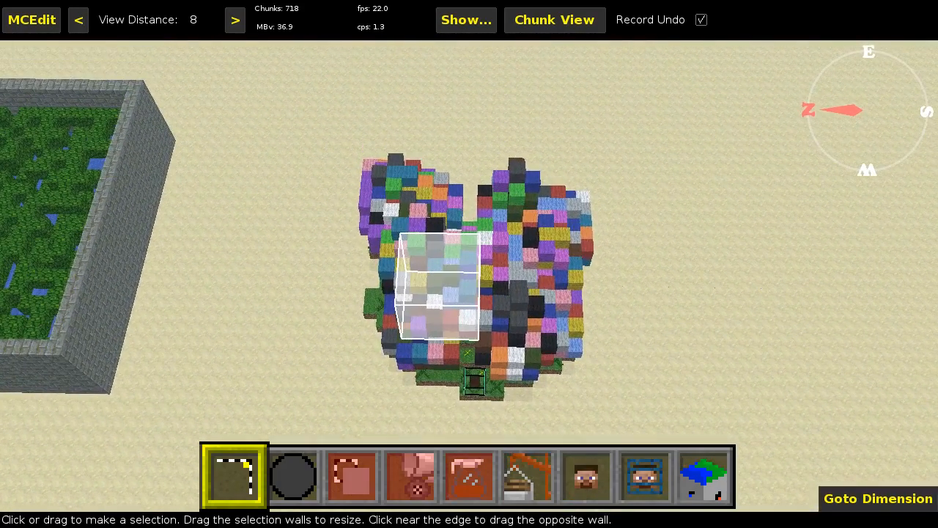
right_click(469, 241)
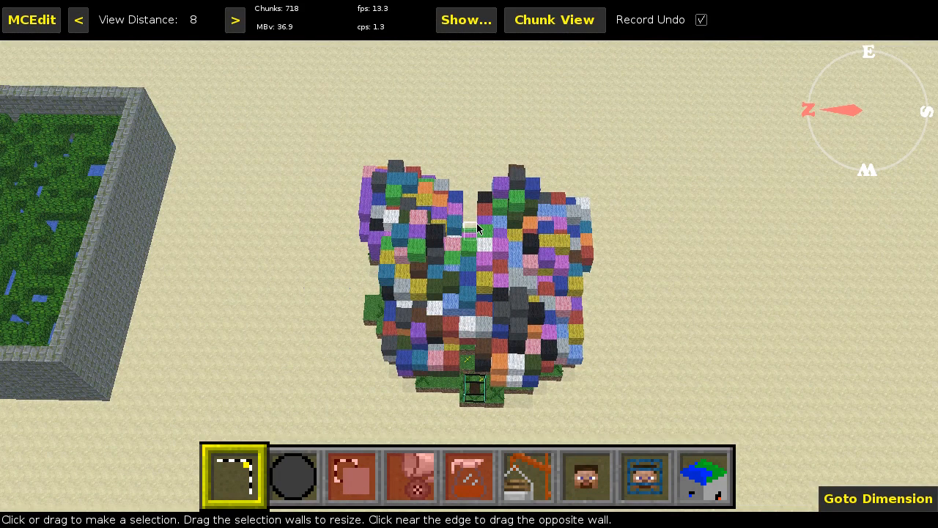
key(a)
key(d)
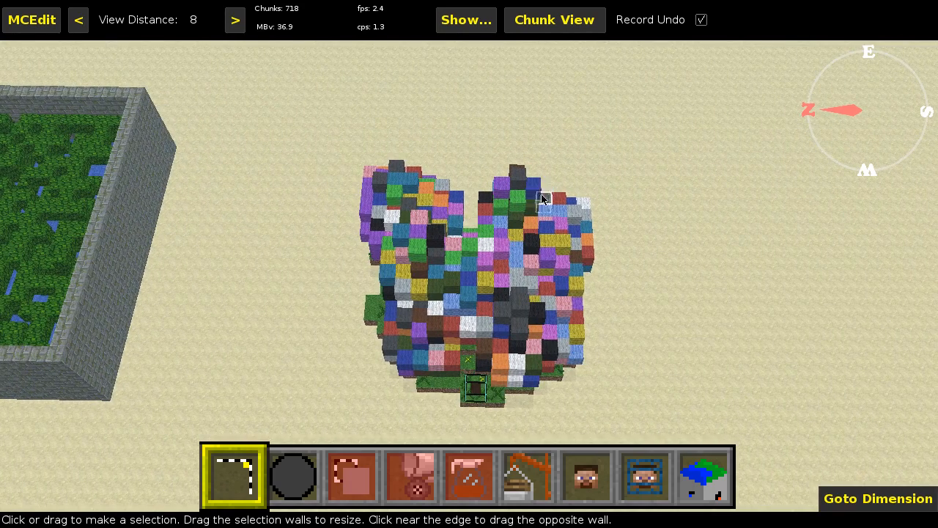
key(w)
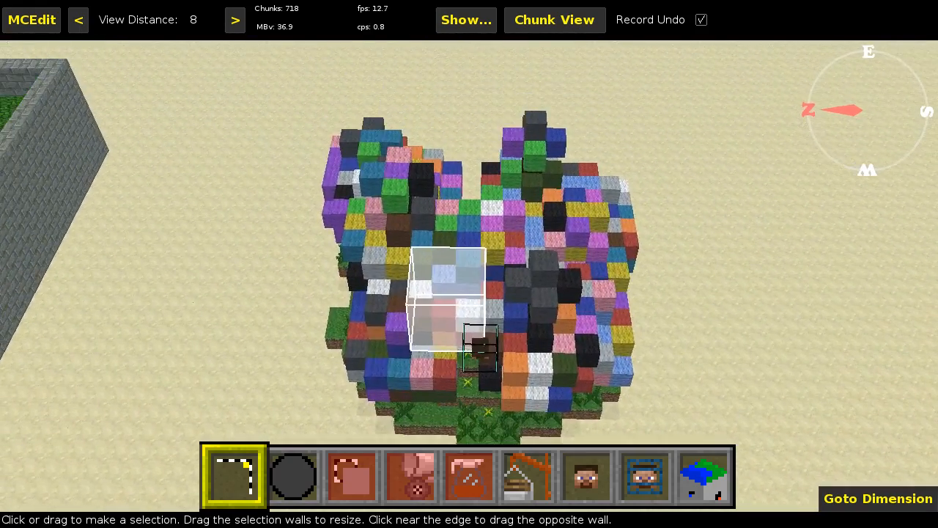
key(a)
key(d)
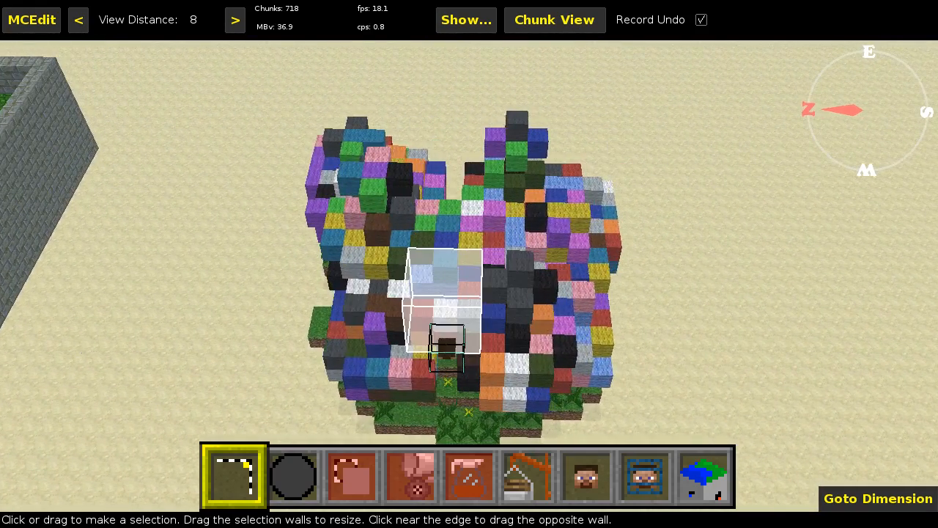
key(w)
key(s)
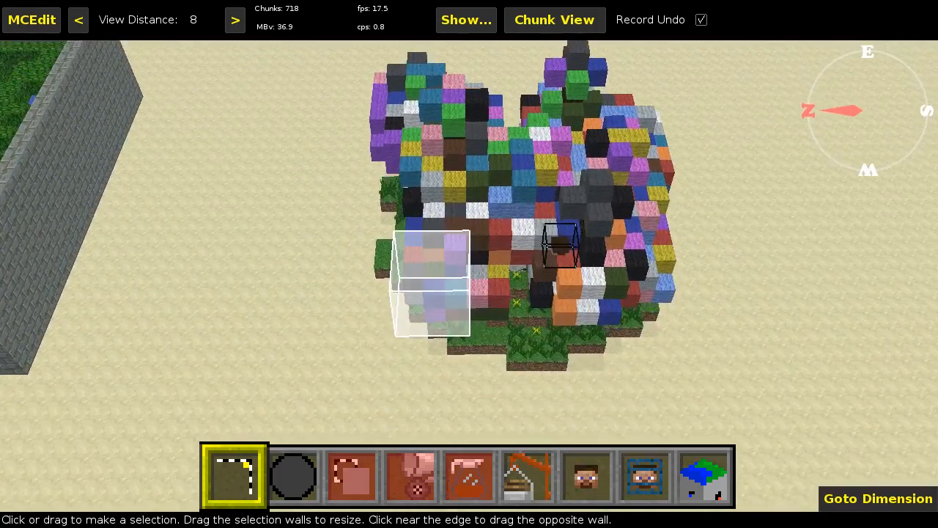
- Examine the woolified trees and the mound beneath them from a lower viewpoint, moving from side to side
key(s)
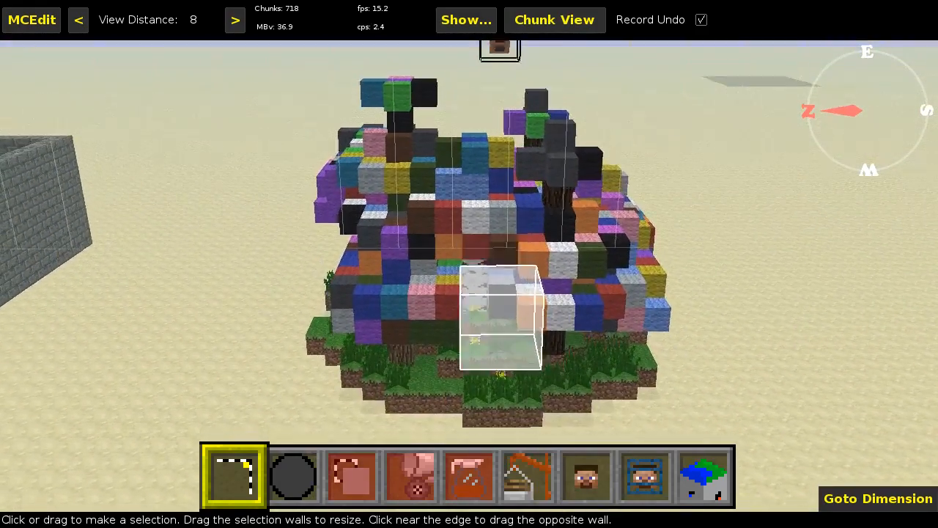
key(w)
key(s)
key(a)
key(d)
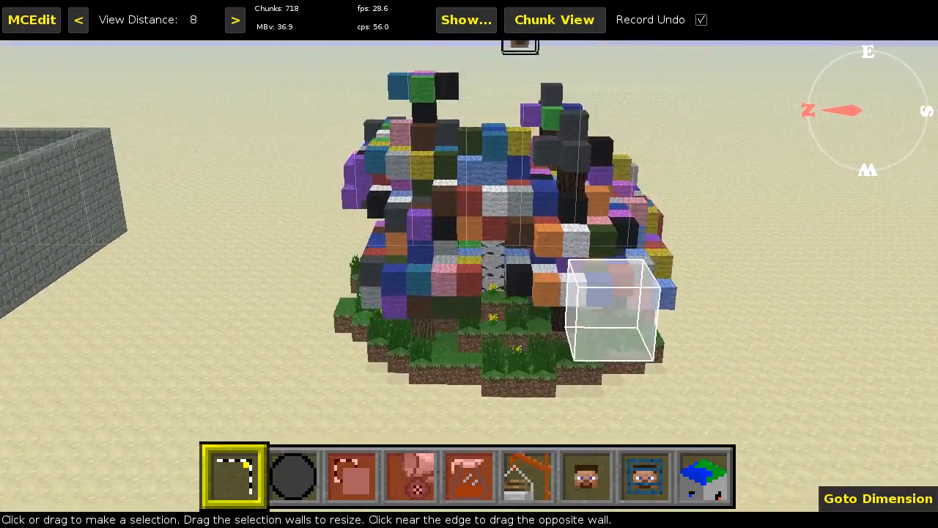
key(a)
key(a)
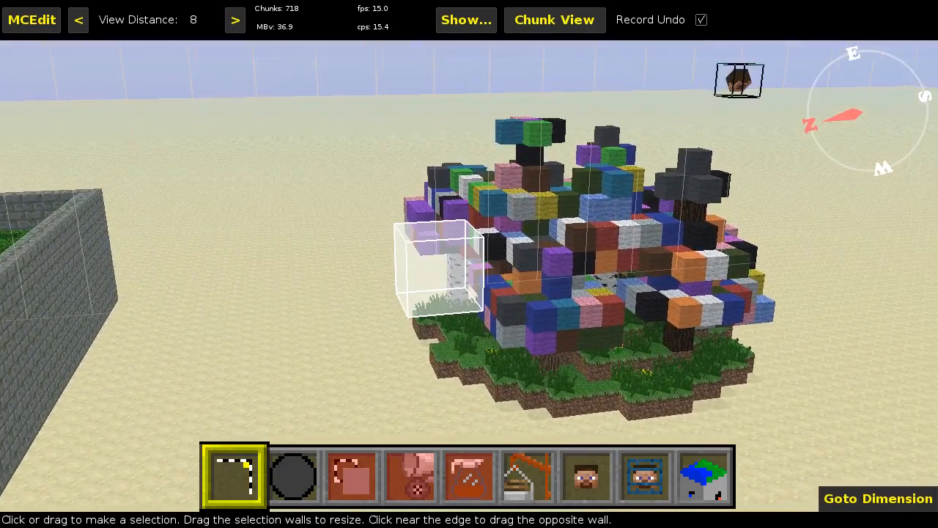
key(d)
key(a)
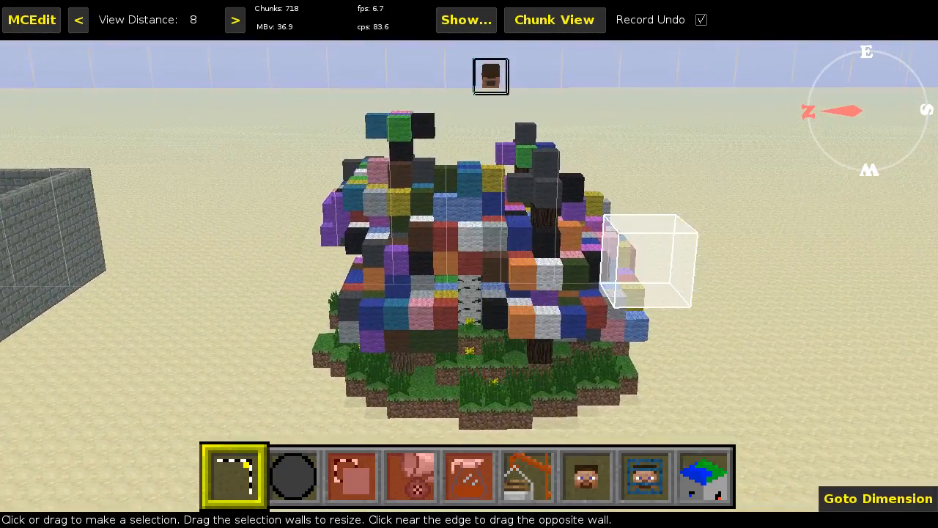
key(d)
key(a)
key(d)
right_click(542, 200)
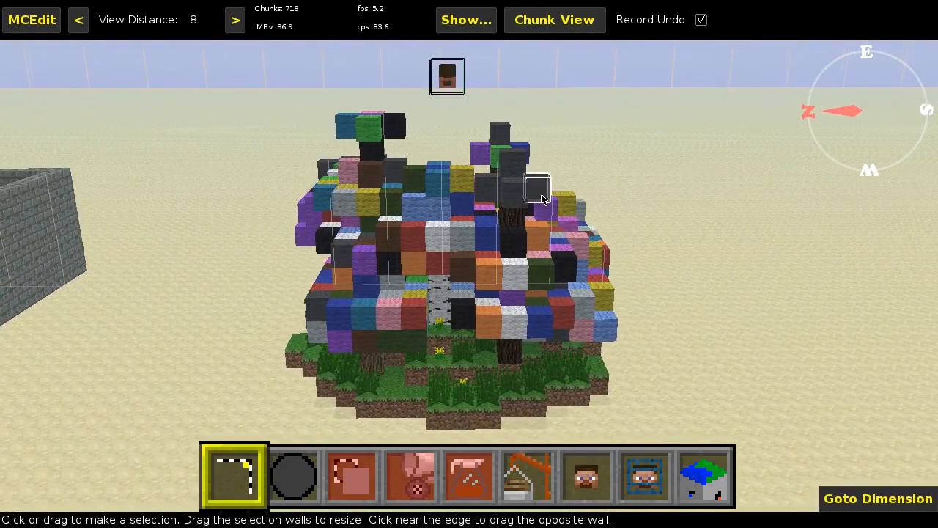
key(a)
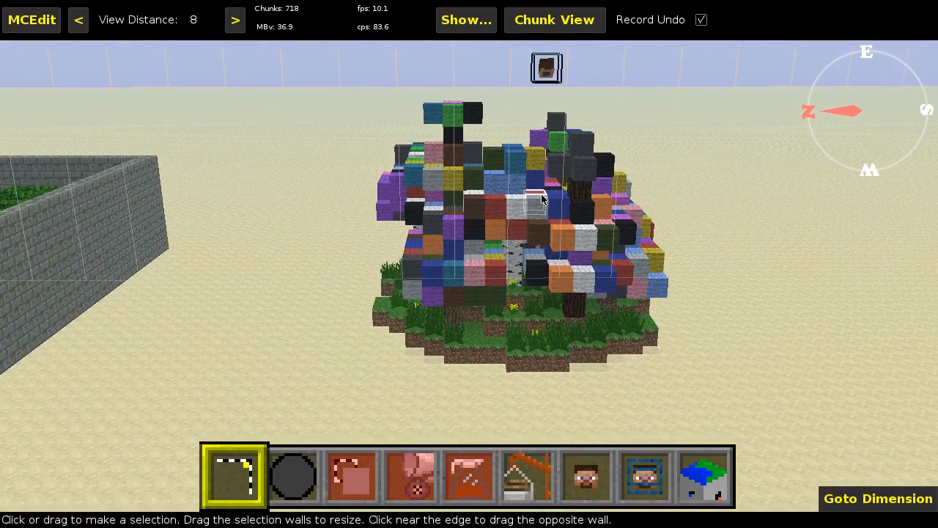